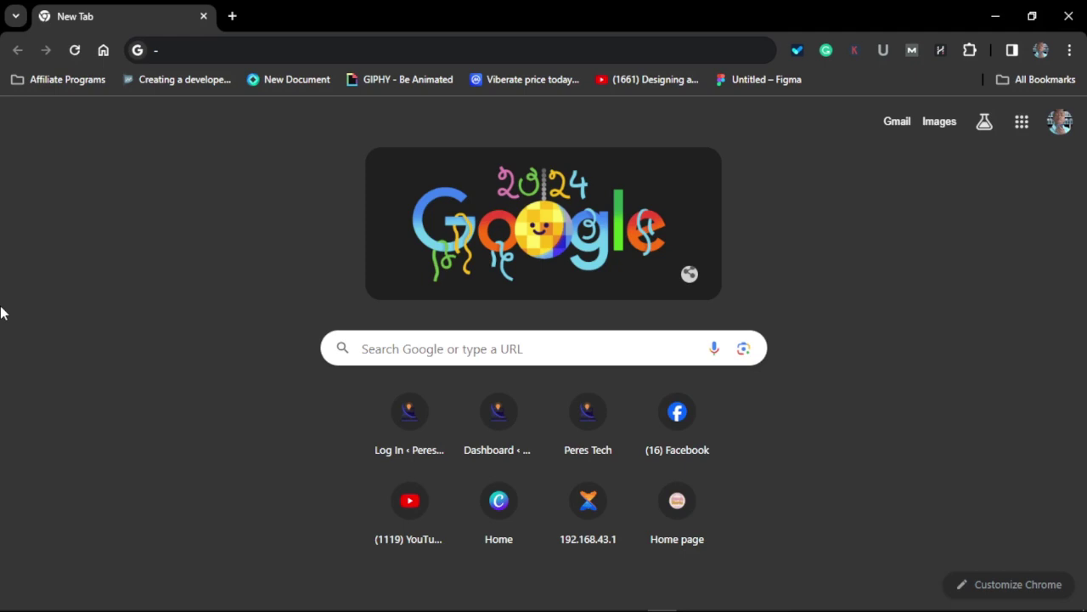
Step: Search Google for 'webcatalog' and open the WebCatalog site at webcatalog.io
left_click(170, 54)
type("web")
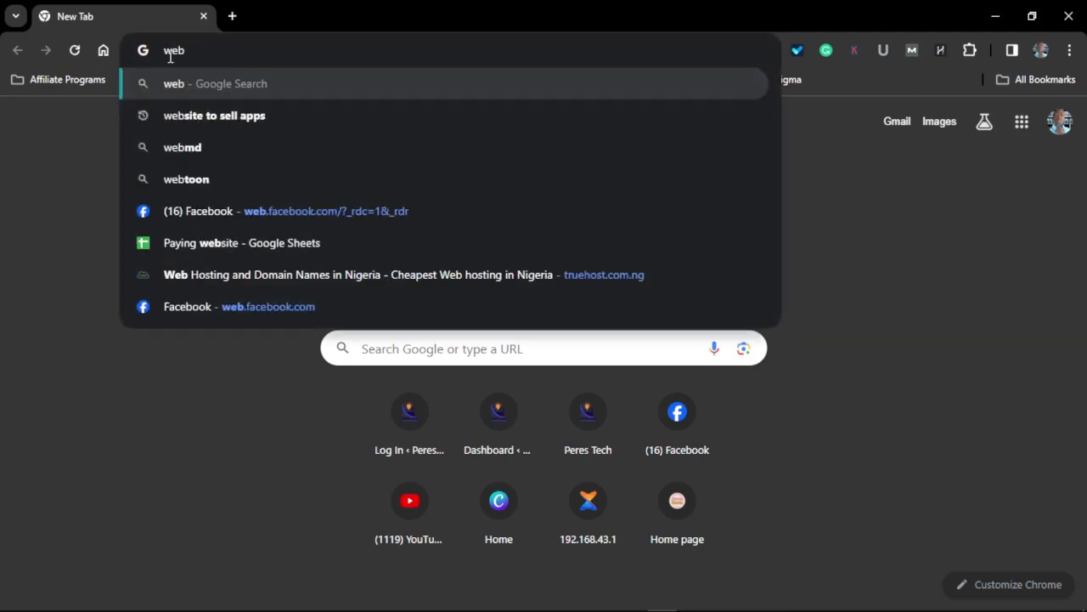
type("cat")
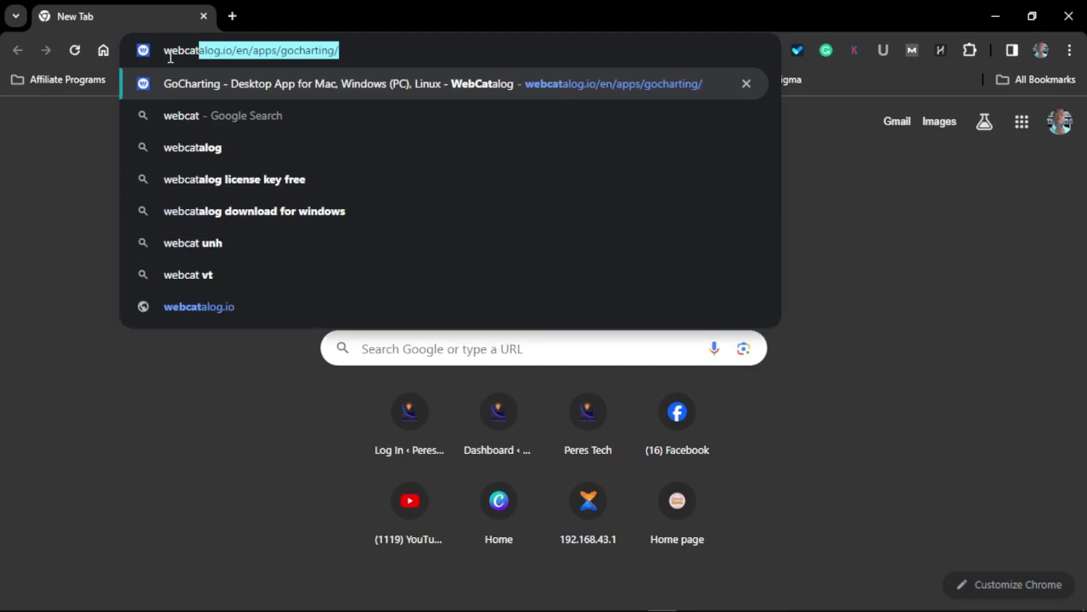
left_click(196, 147)
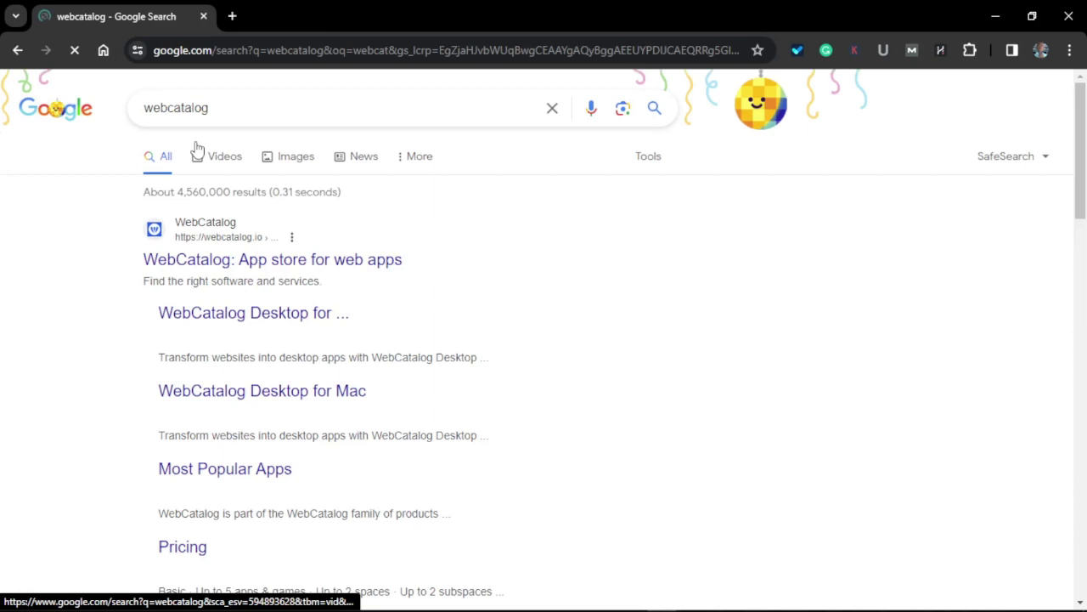
left_click(291, 268)
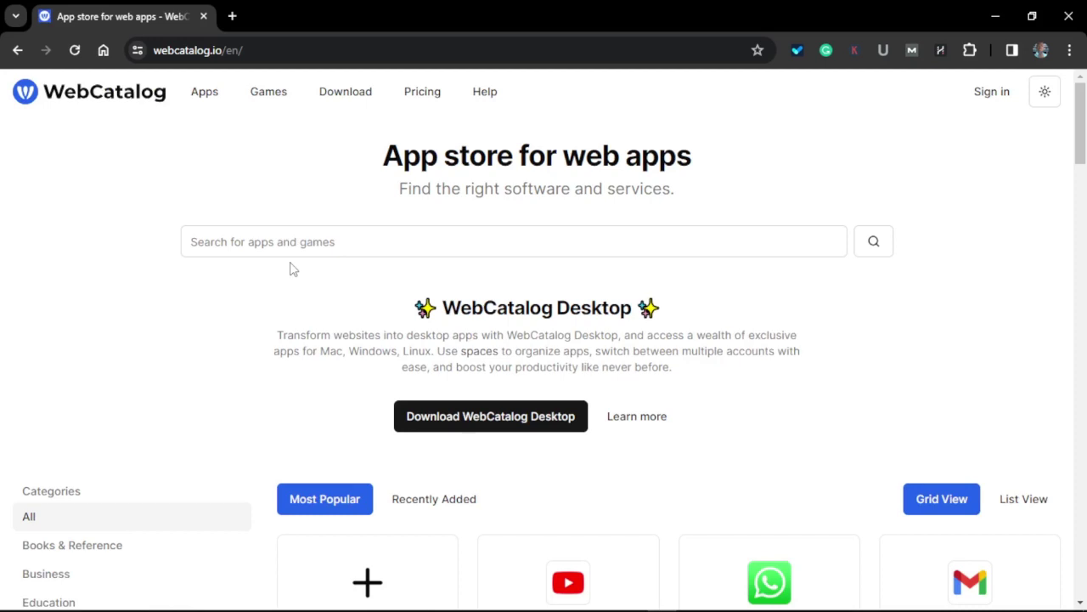
Step: Switch the WebCatalog website to the Dark theme and scroll down to its footer
left_click(1050, 98)
left_click(984, 155)
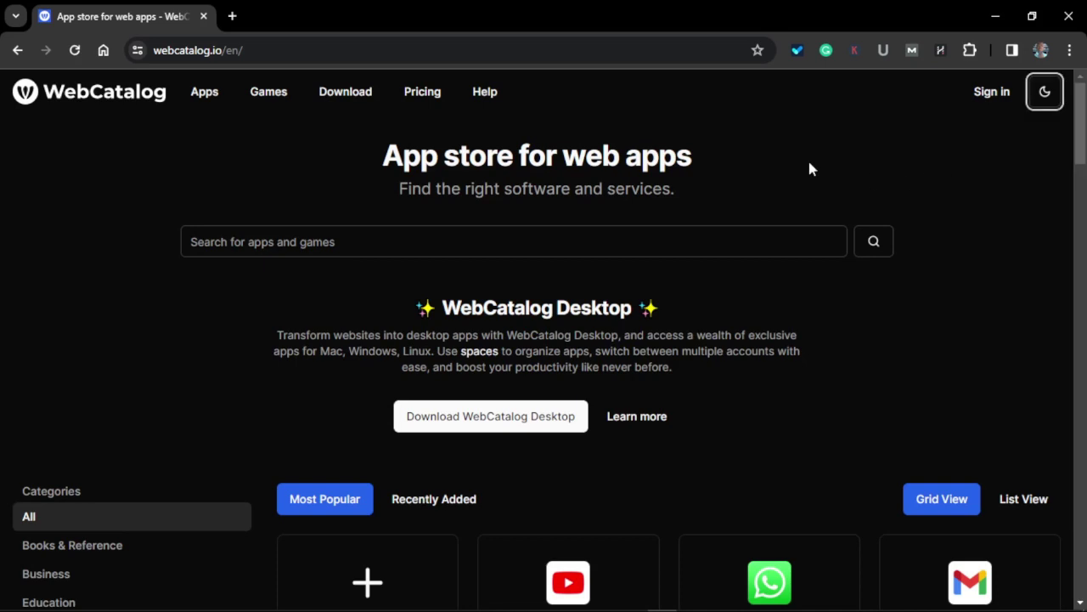
scroll(468, 237, "down", 2)
scroll(638, 308, "down", 4)
scroll(502, 393, "up", 6)
scroll(801, 277, "down", 20)
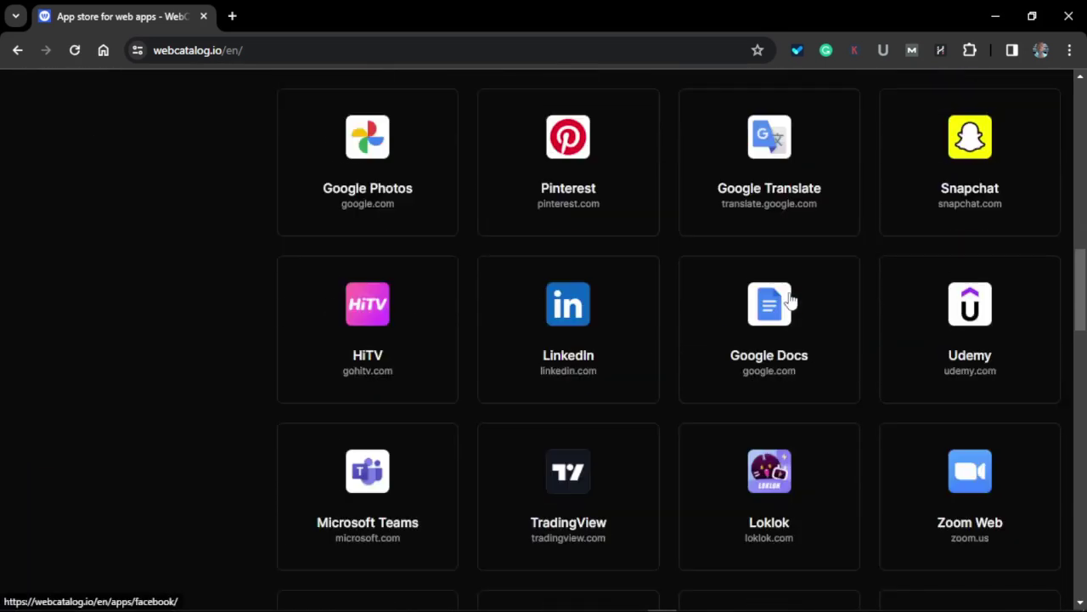
scroll(799, 378, "down", 6)
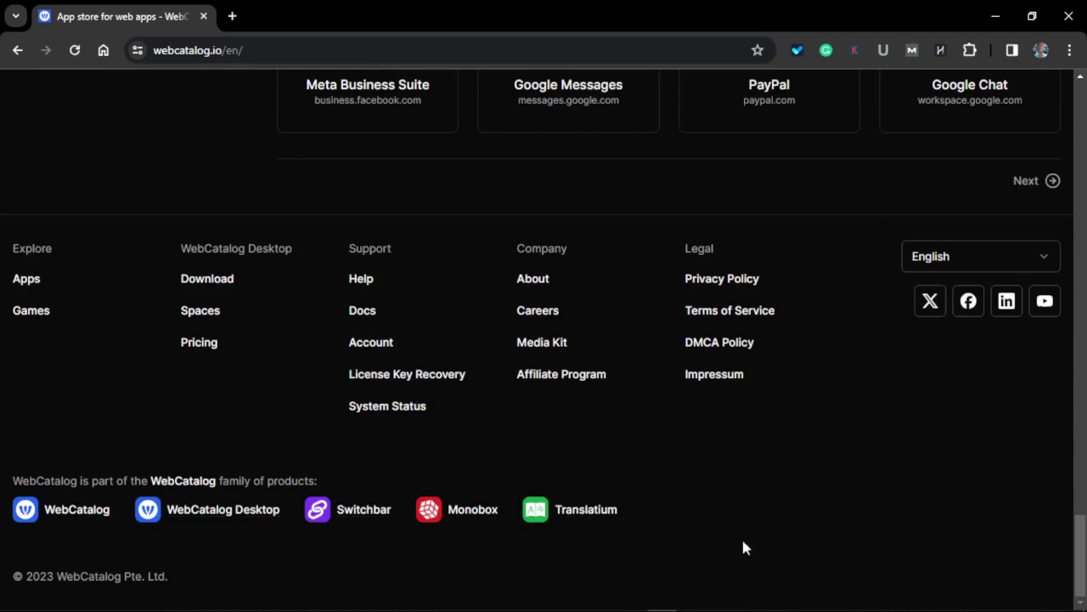
Step: Launch WebCatalog Desktop and clear the existing 'goch' search to list all apps
left_click(750, 599)
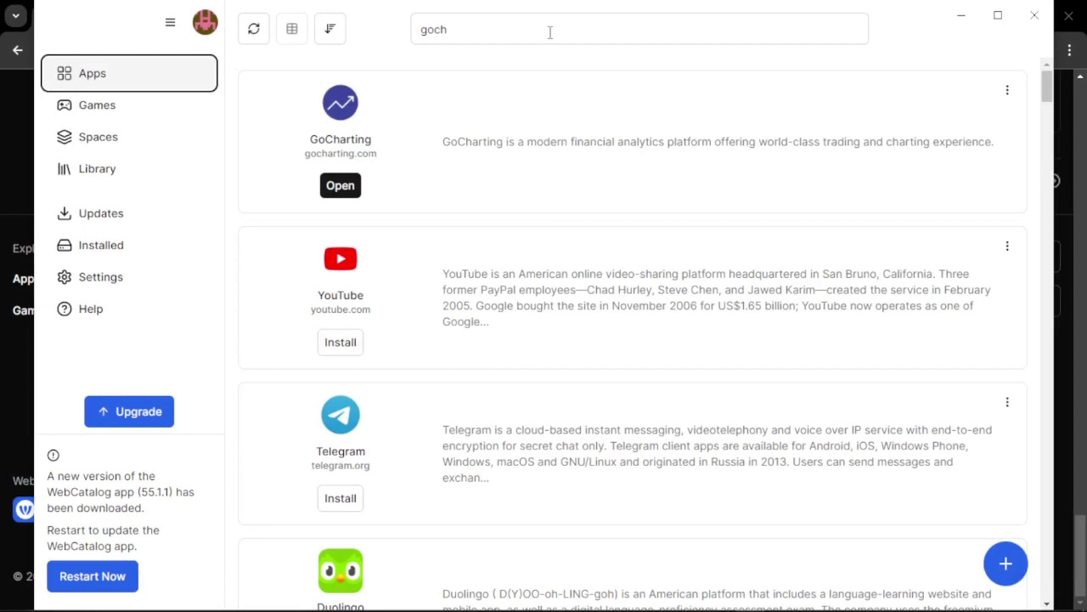
left_click(682, 26)
double_click(682, 27)
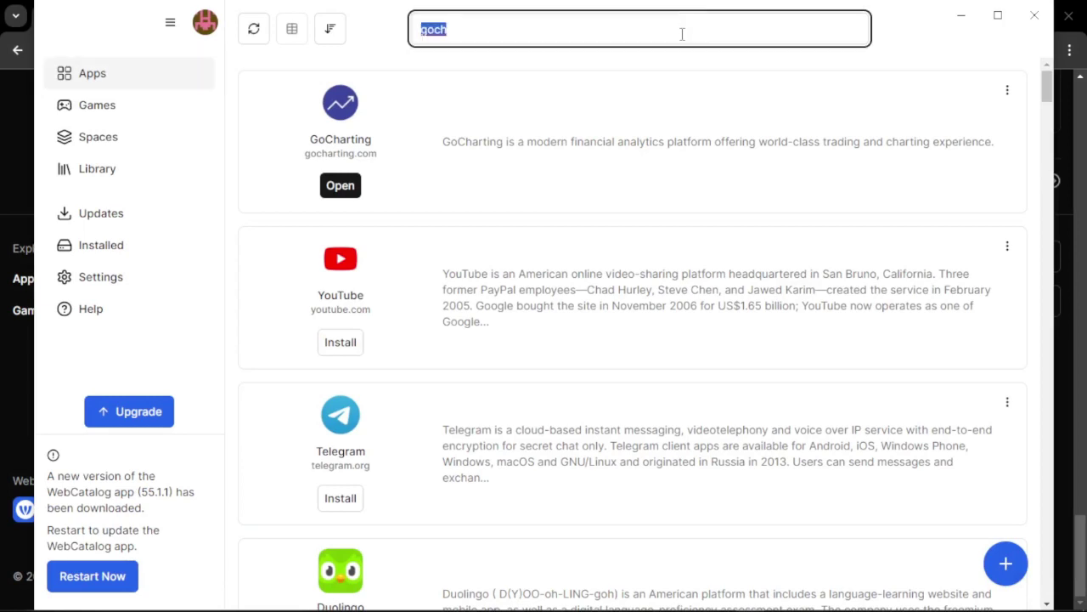
key("BackSpace")
scroll(553, 378, "down", 5)
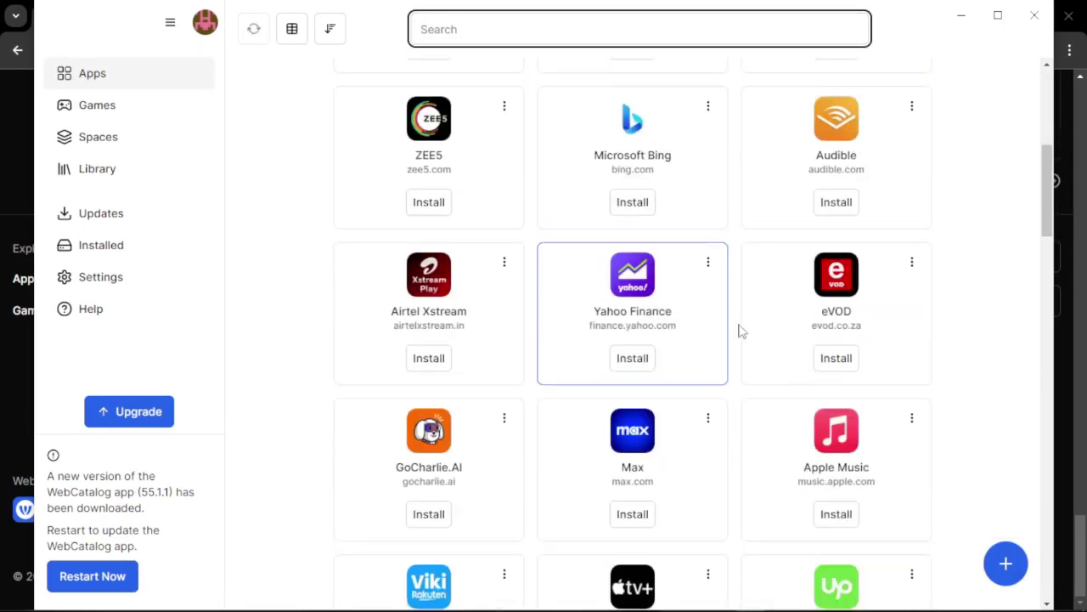
scroll(687, 383, "down", 10)
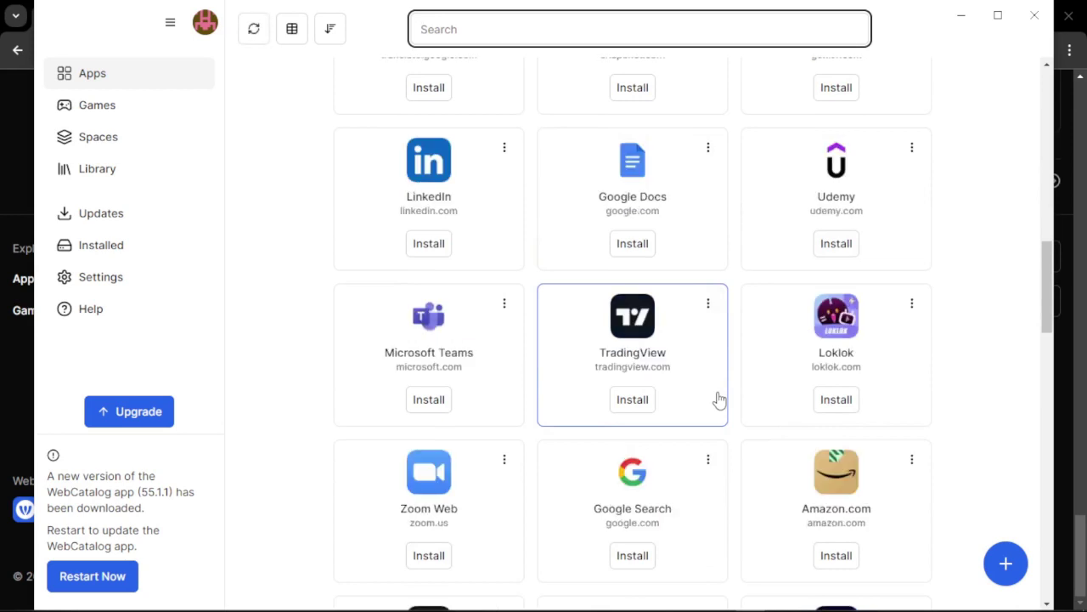
scroll(718, 400, "up", 15)
Step: Search for 'goohart', clear it, then view the Library of installed apps
left_click(547, 21)
type("go")
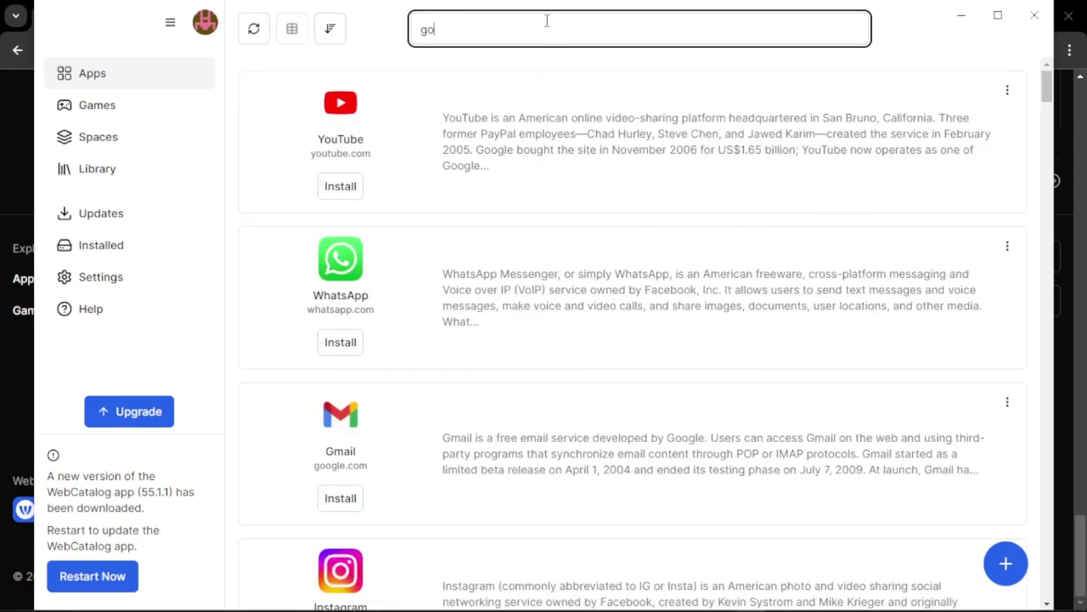
type("ohart")
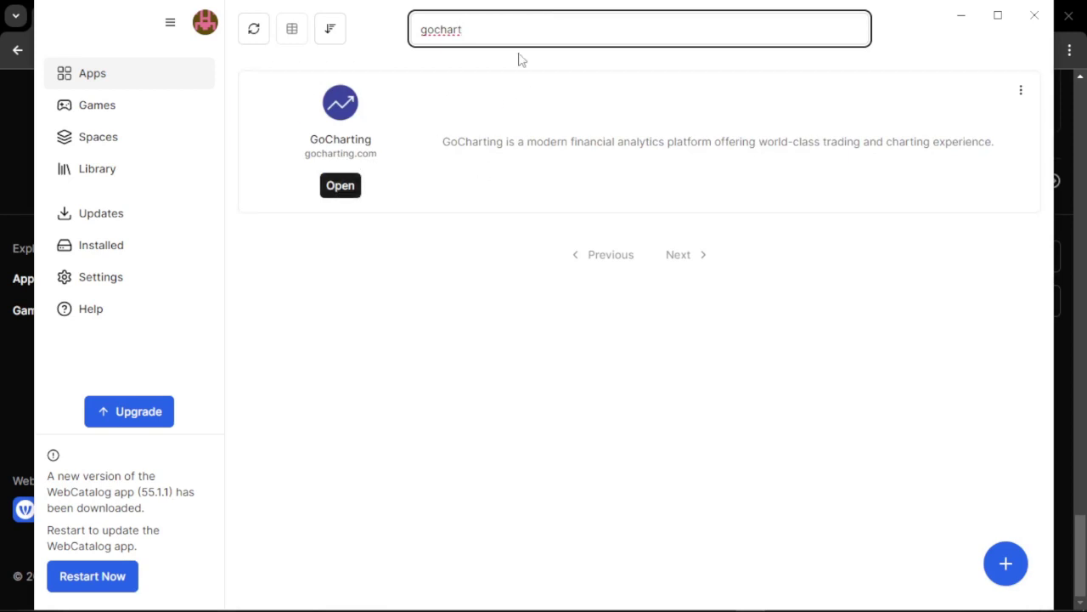
key("BackSpace")
key("BackSpace")
key("BackSpace")
key("BackSpace")
key("BackSpace")
key("BackSpace")
key("BackSpace")
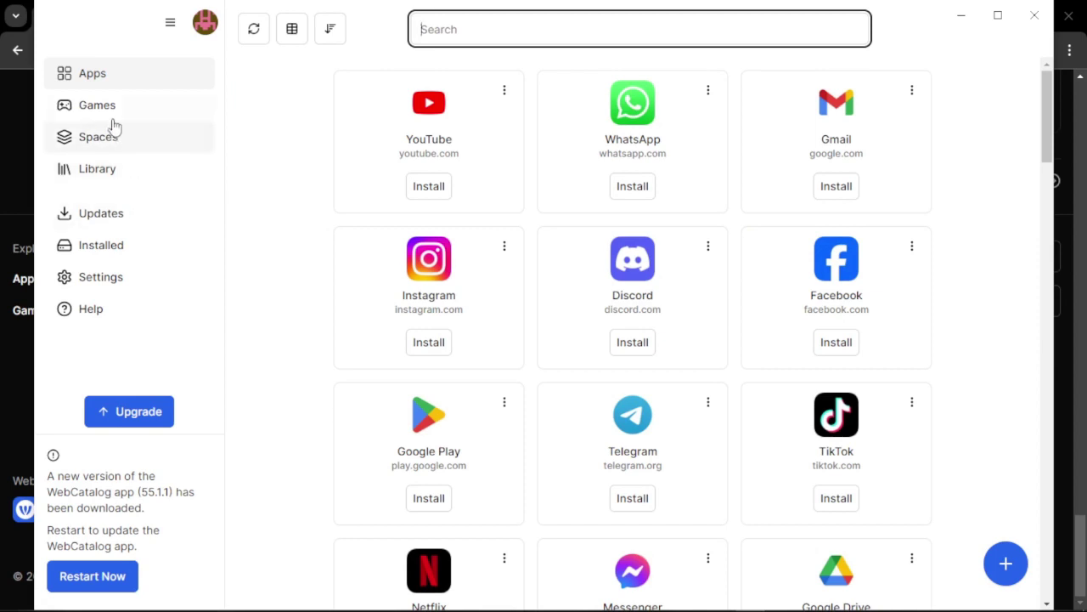
left_click(110, 166)
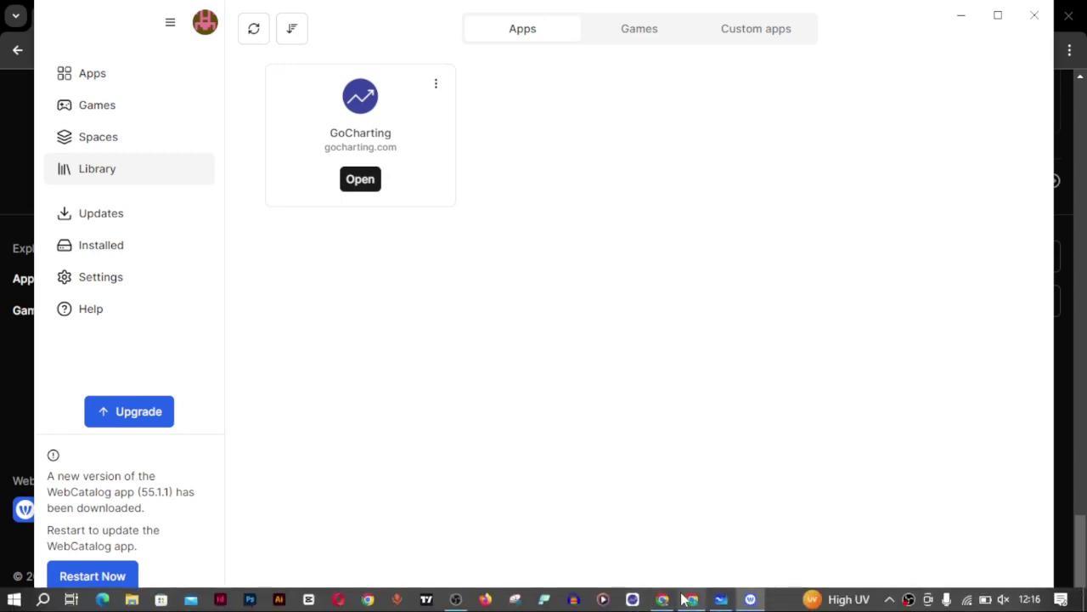
Step: Open GoCharting from its card in the WebCatalog Library
left_click(360, 179)
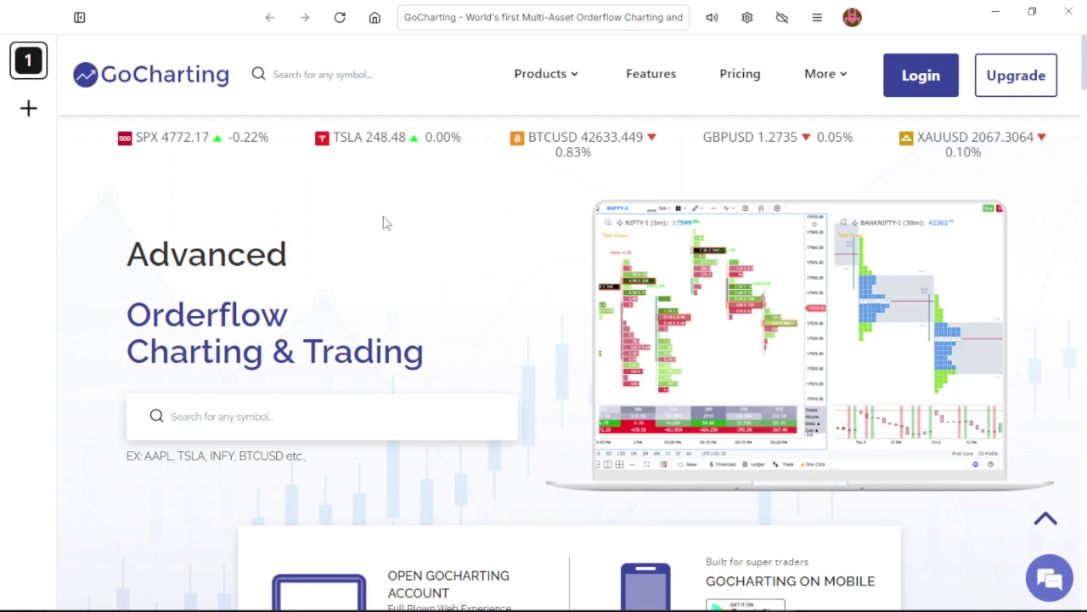
Step: Sign in to GoCharting through the Welcome Back form using the account e-mail and password
scroll(347, 260, "down", 5)
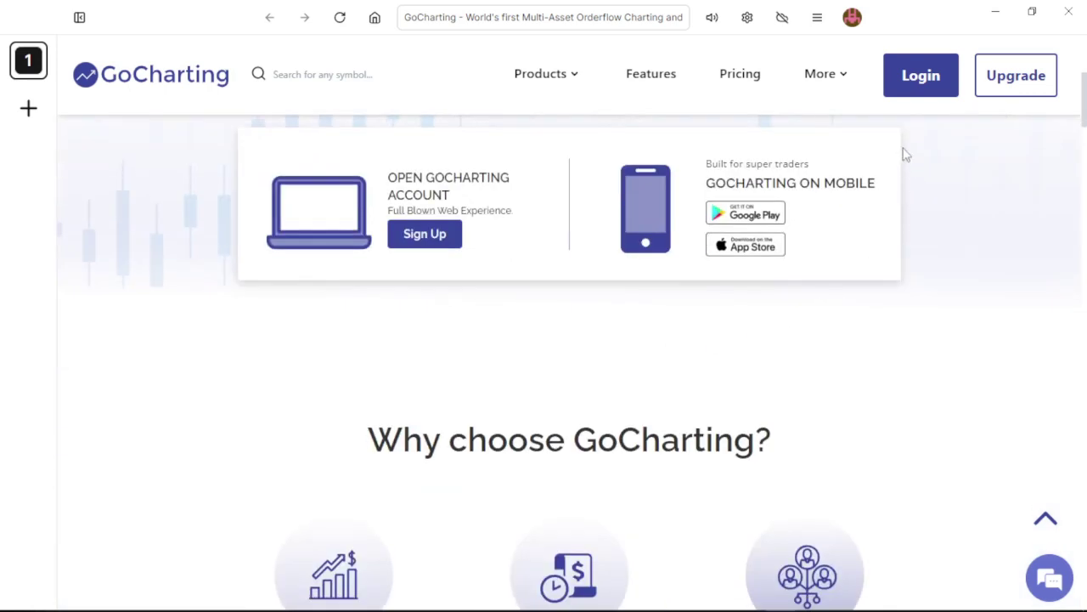
left_click(913, 85)
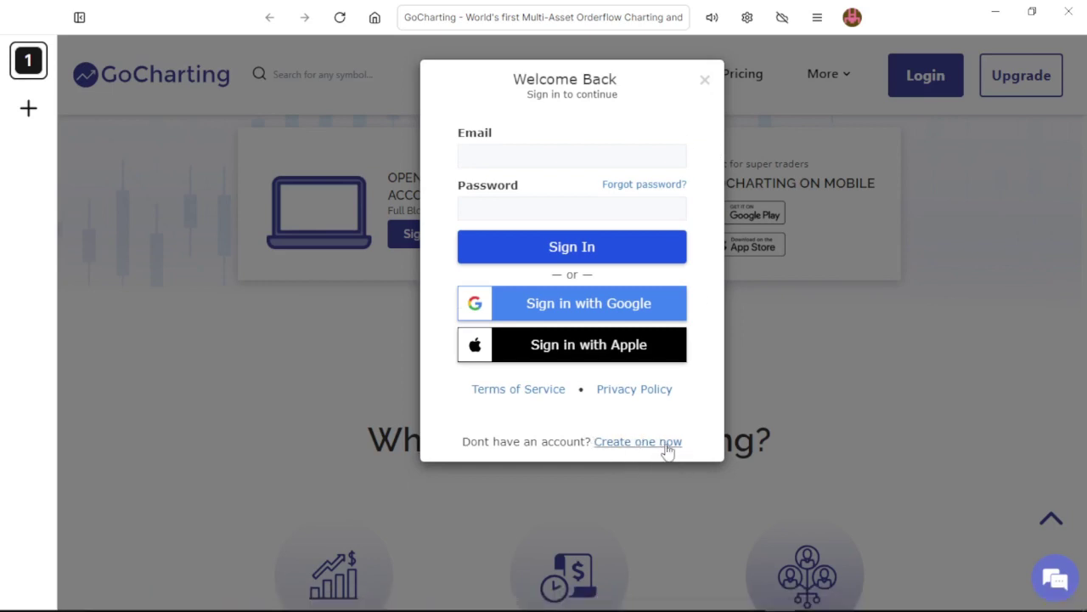
left_click(517, 154)
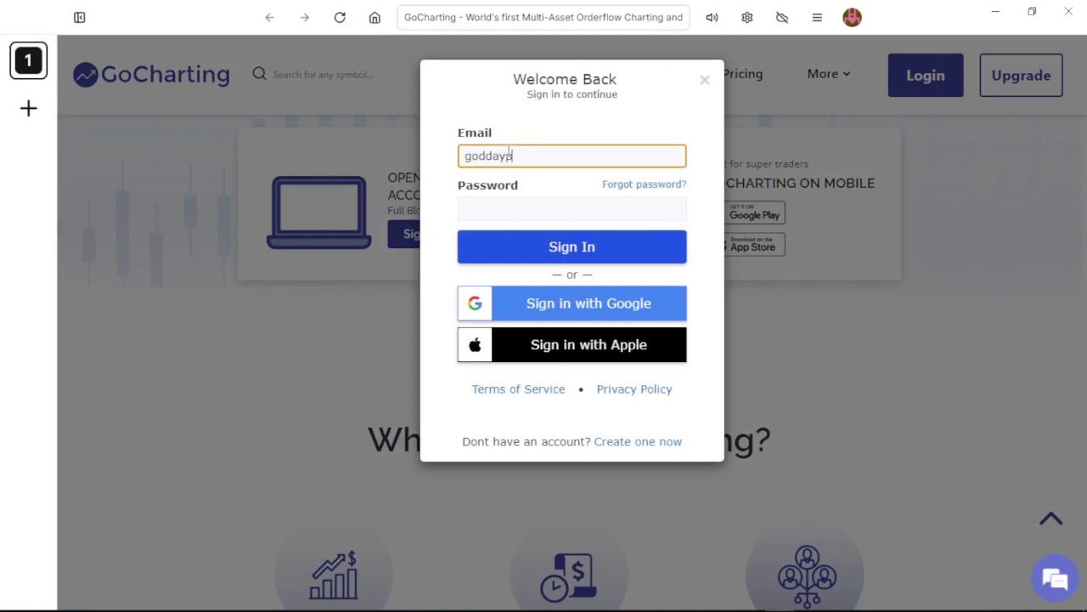
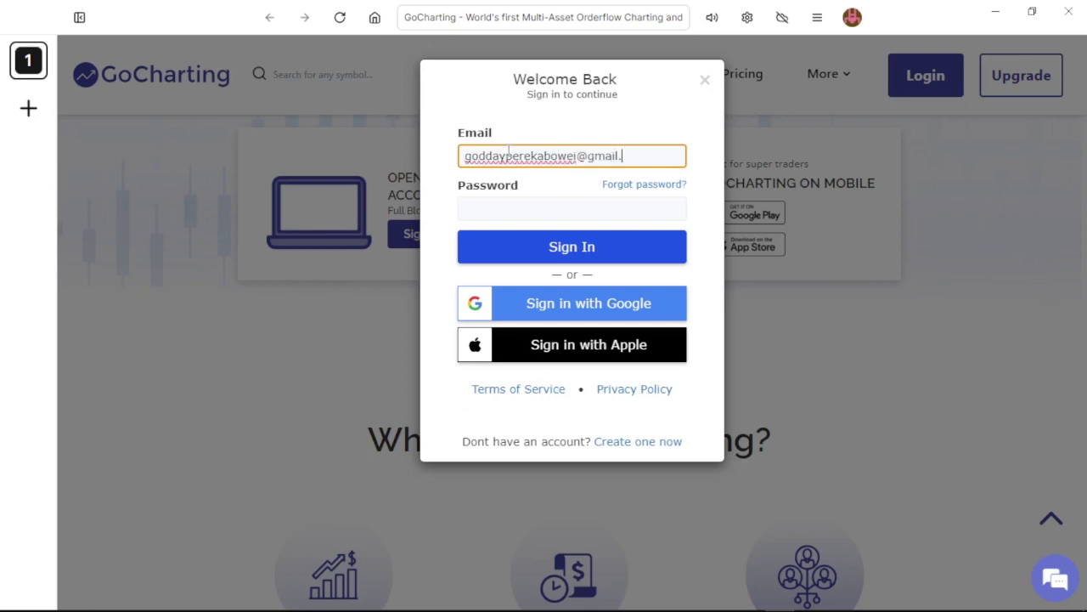
left_click(526, 207)
type("••••••••")
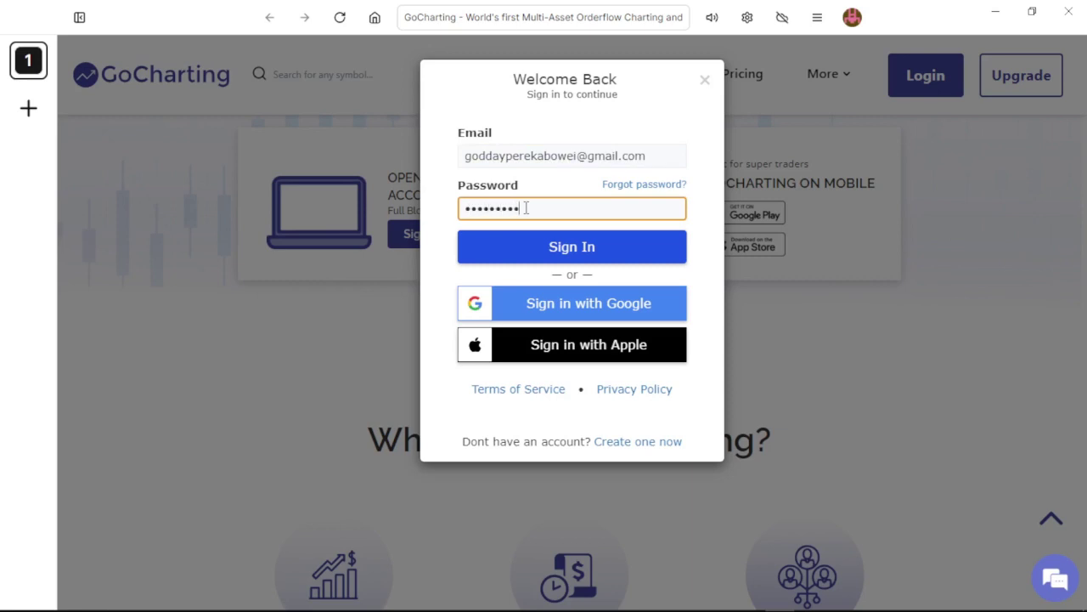
left_click(521, 258)
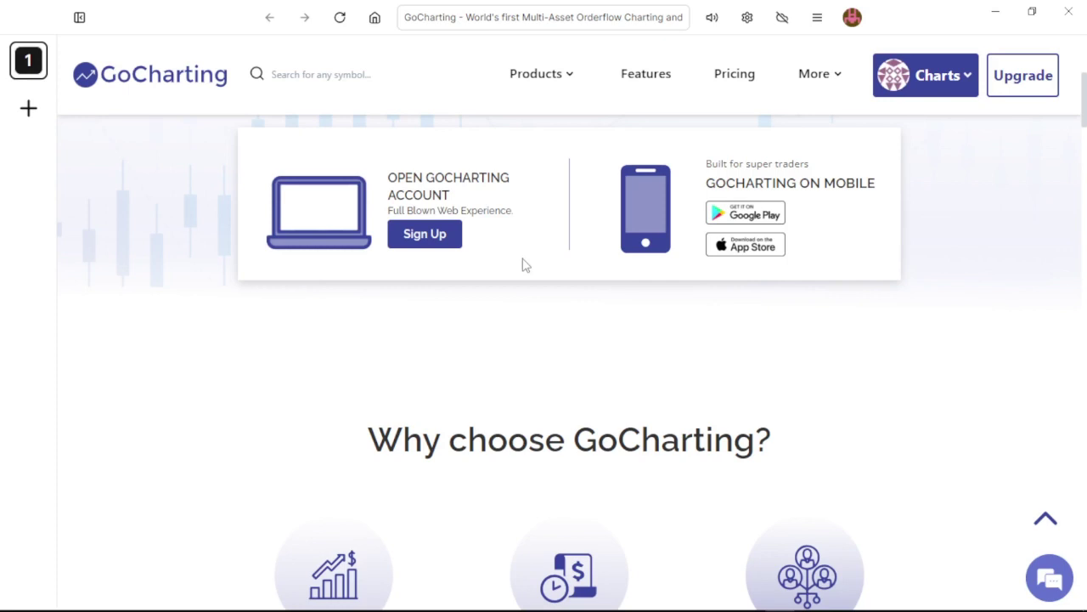
Step: Open the GoCharting charts terminal from the Products menu
scroll(575, 349, "down", 9)
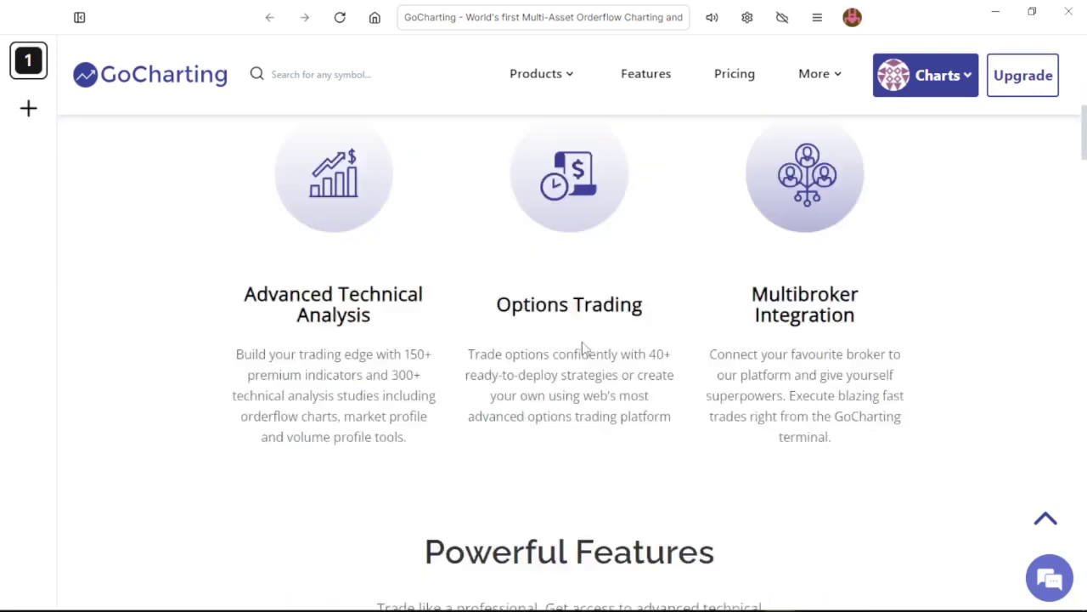
scroll(595, 342, "up", 12)
scroll(595, 342, "up", 2)
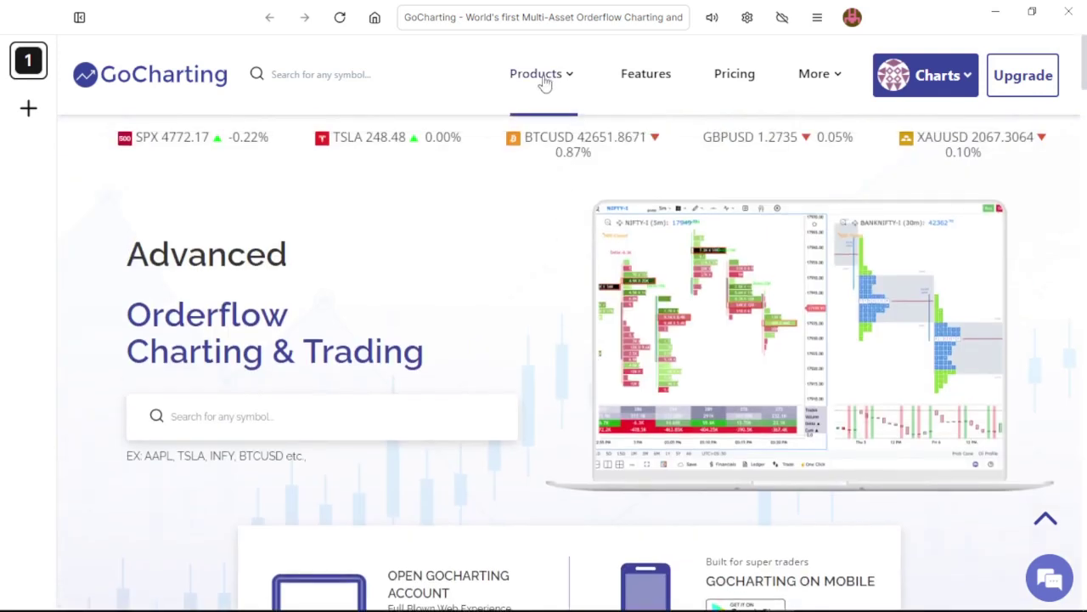
mouse_move(544, 80)
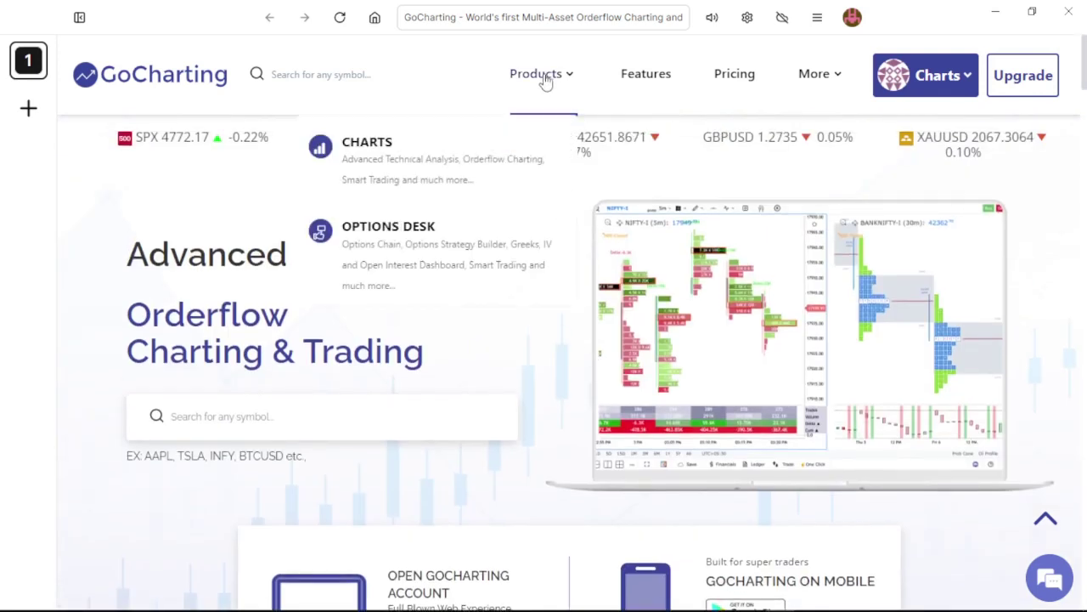
left_click(430, 166)
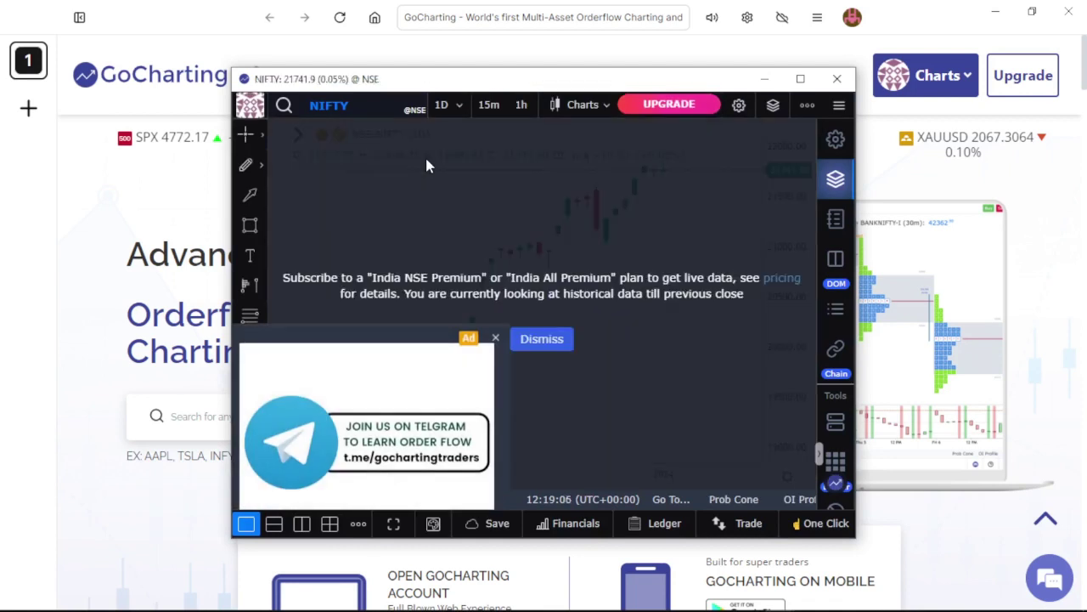
Step: Close the Telegram ad, dismiss the live-data notice, and maximize the NIFTY chart window
left_click(497, 340)
left_click(543, 341)
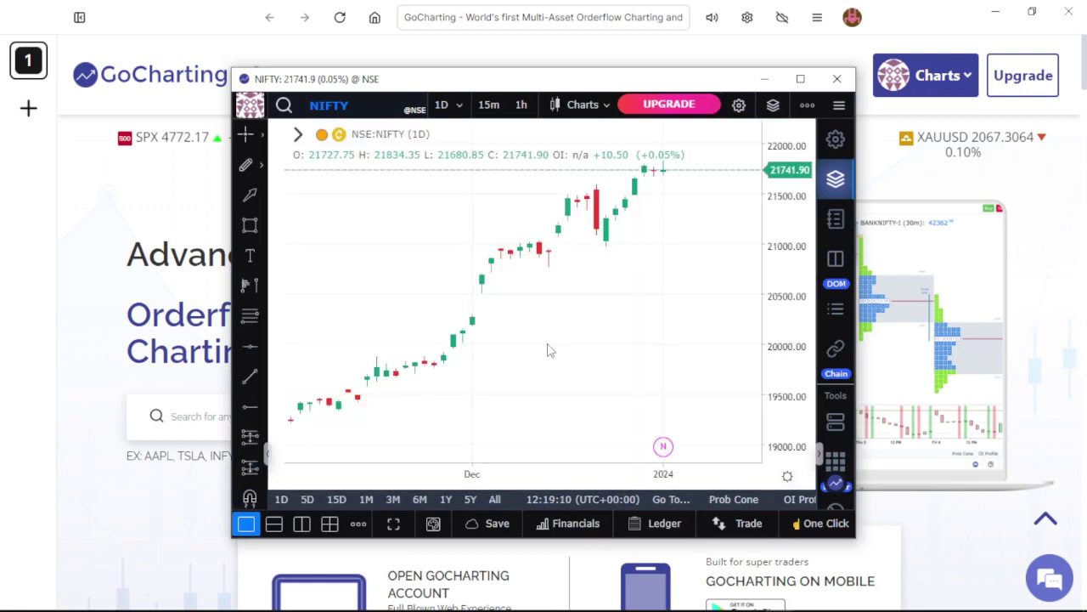
left_click(800, 79)
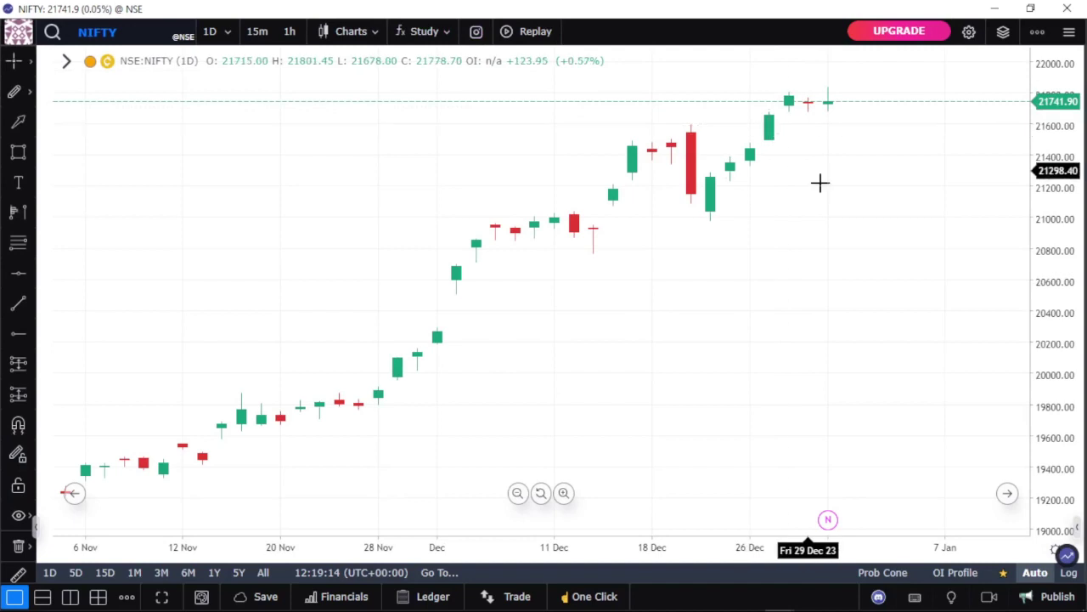
Step: Close the chart's Layers panel
left_click(970, 34)
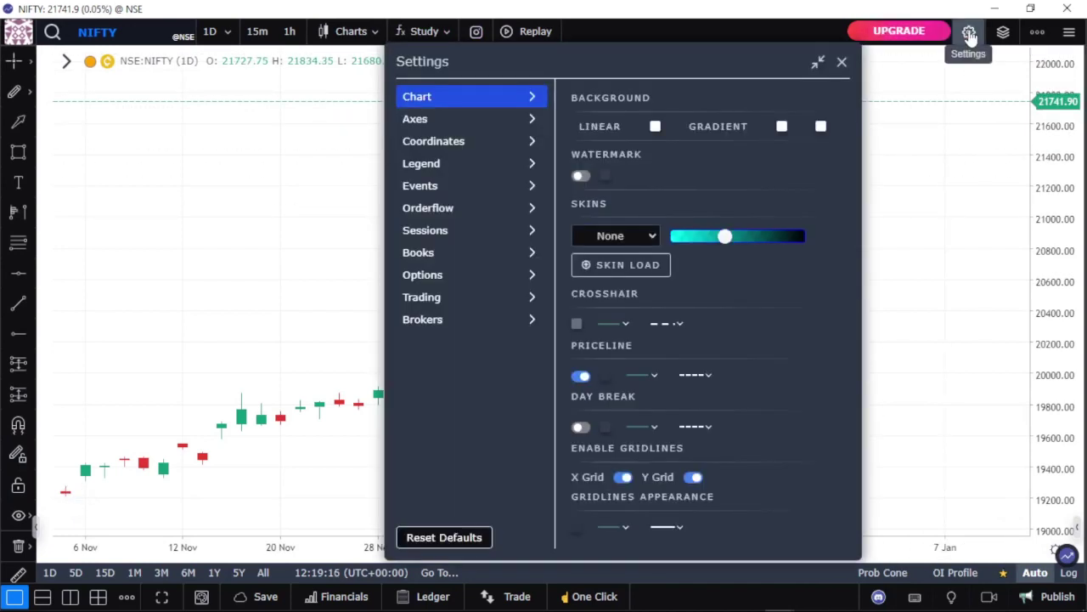
left_click(1004, 31)
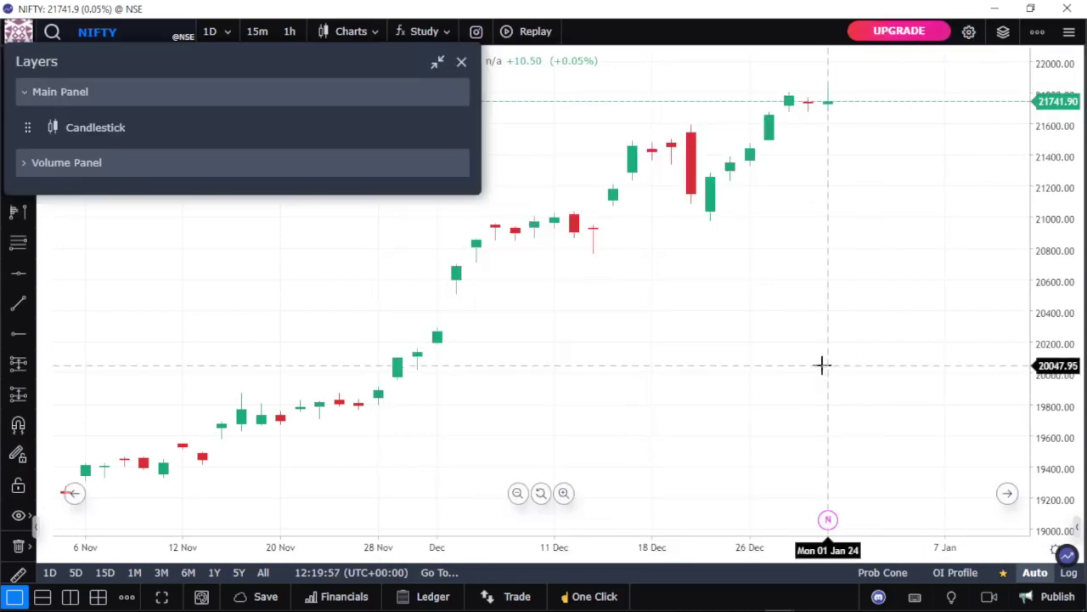
scroll(790, 348, "down", 3)
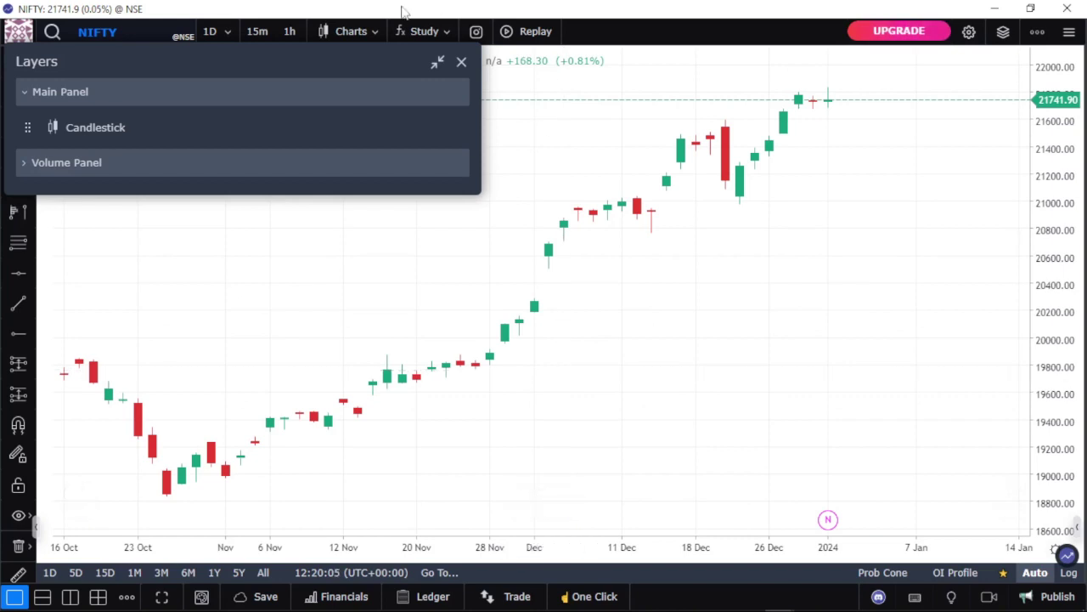
left_click(461, 64)
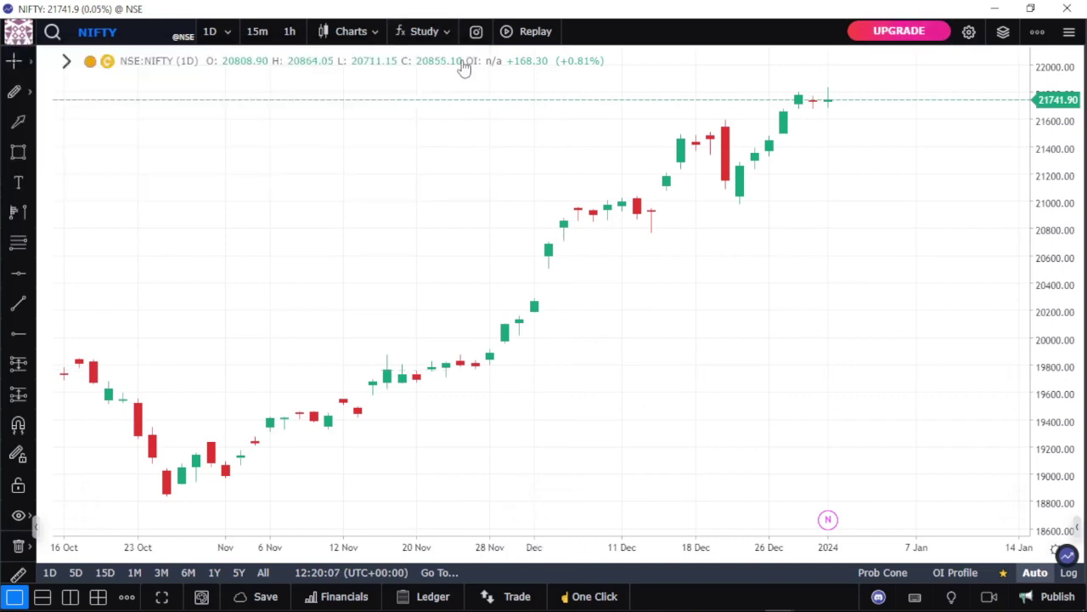
scroll(559, 153, "down", 2)
scroll(551, 161, "down", 1)
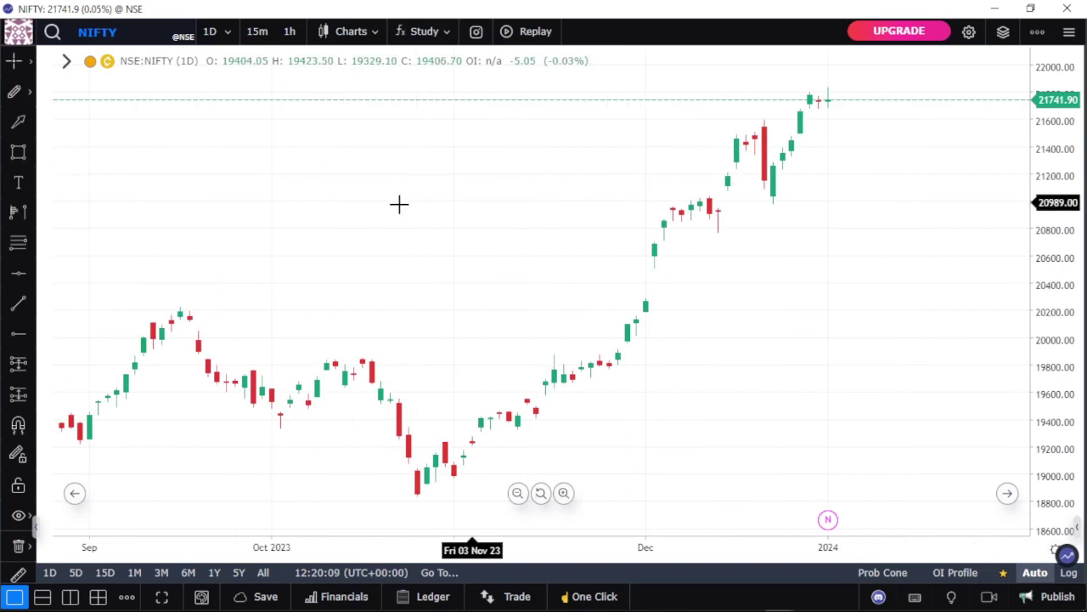
Step: Switch the NIFTY chart interval from daily to 1 Hour candles
left_click(112, 31)
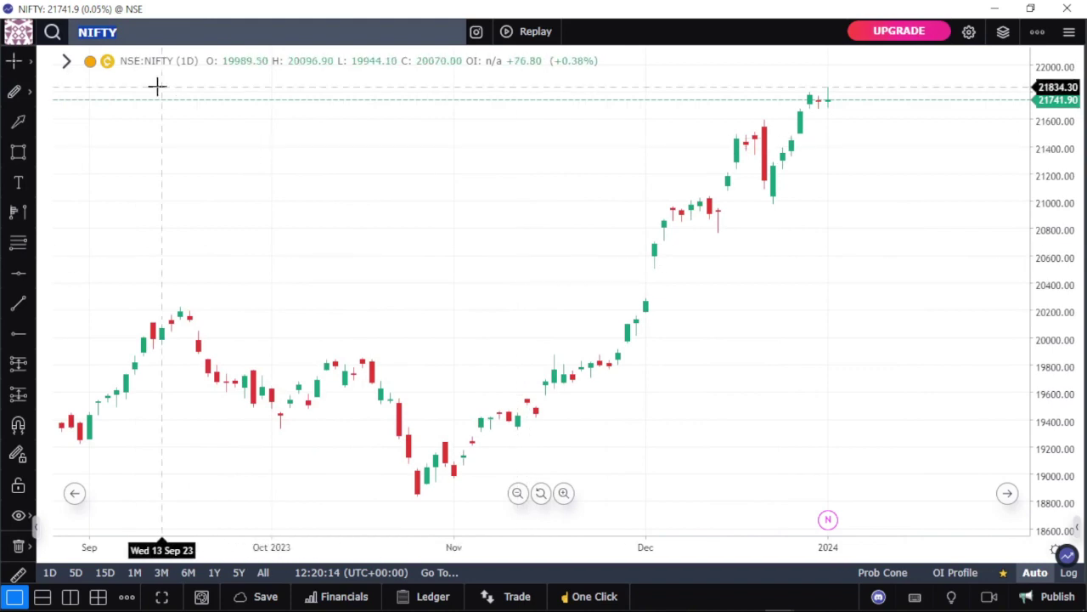
left_click(315, 226)
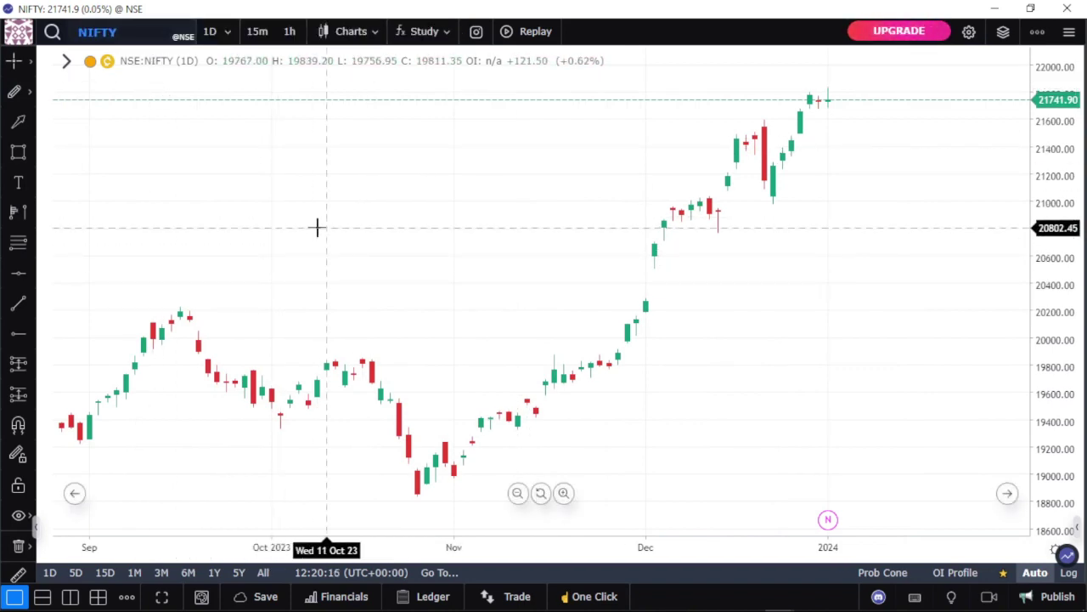
left_click_drag(238, 211, 565, 186)
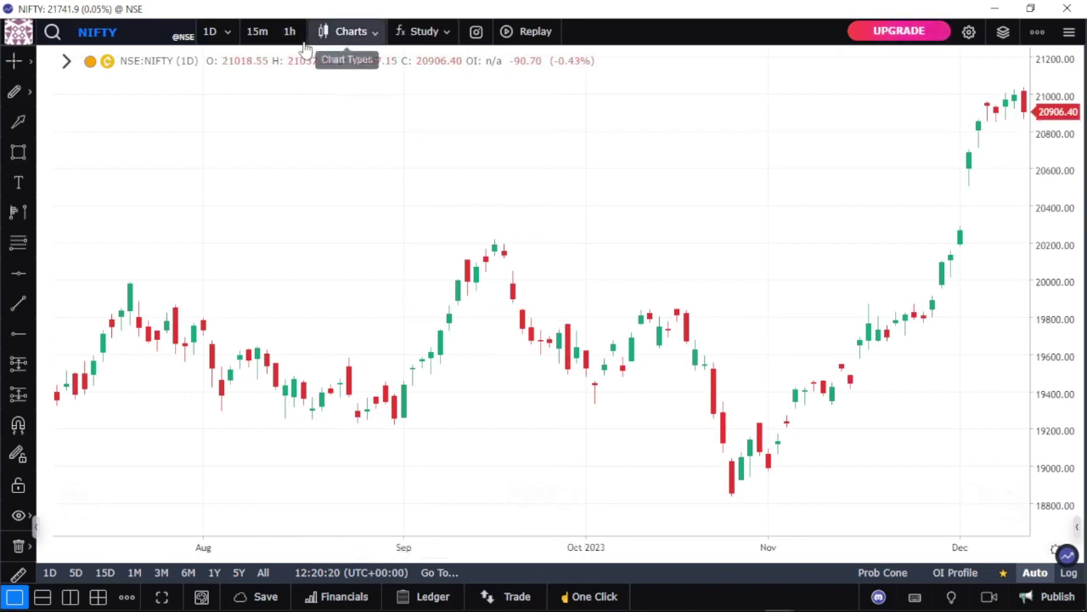
left_click(214, 41)
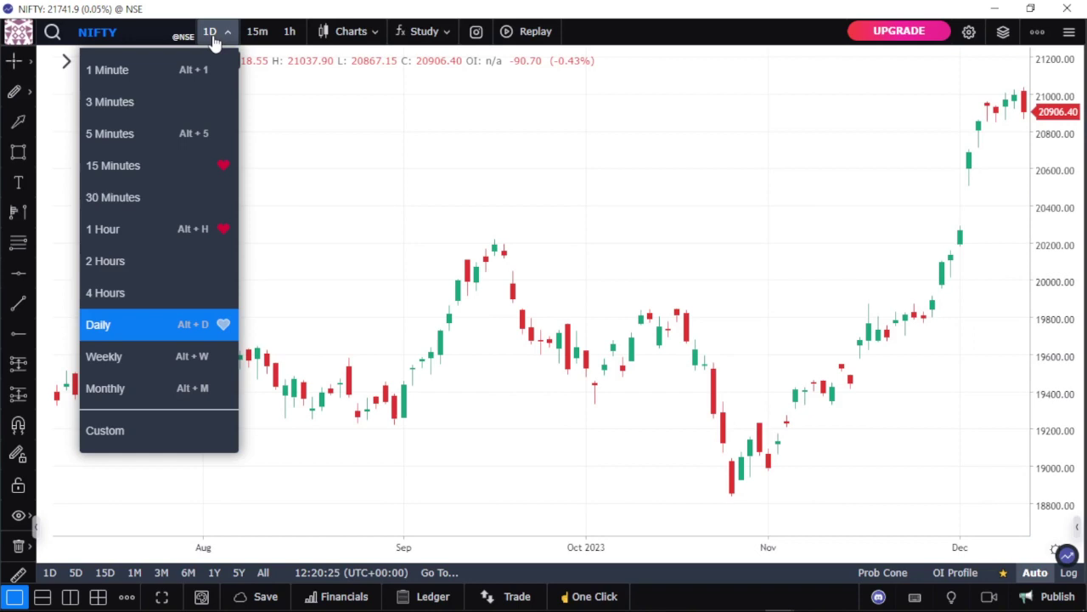
left_click(128, 228)
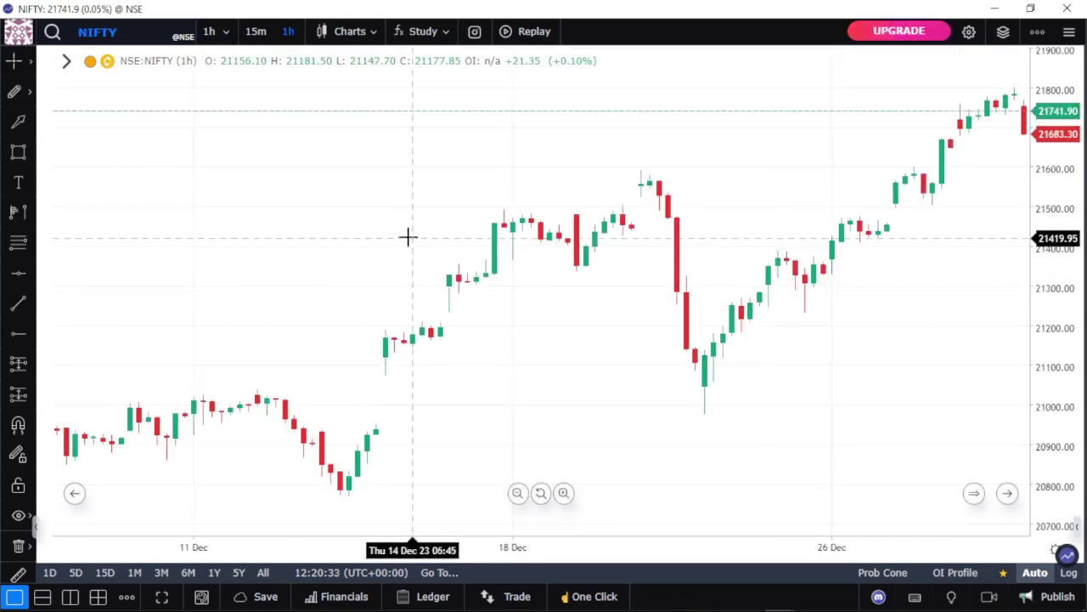
left_click(348, 31)
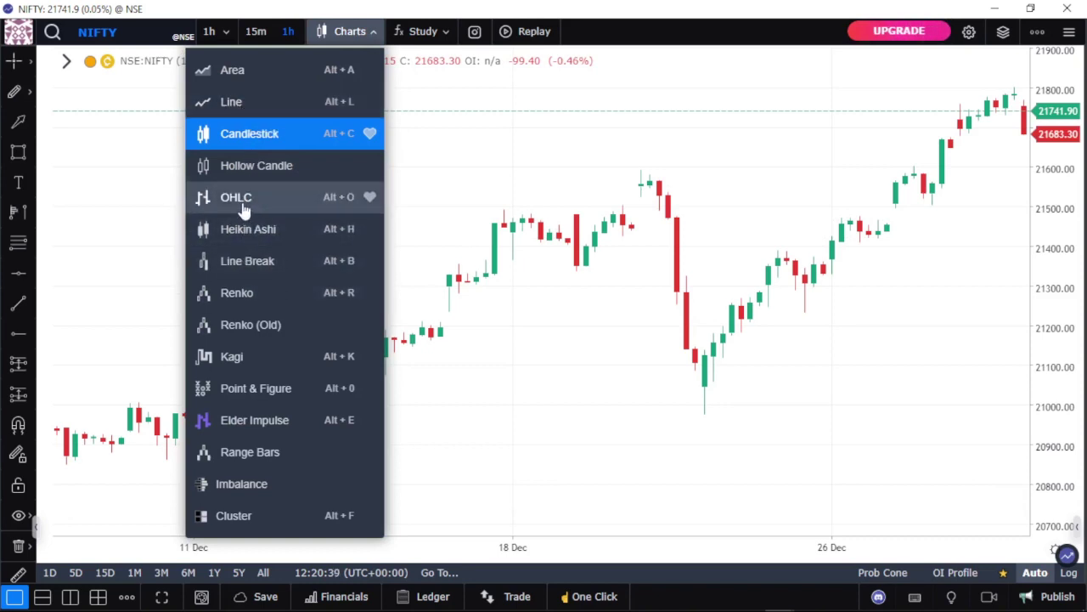
left_click(414, 38)
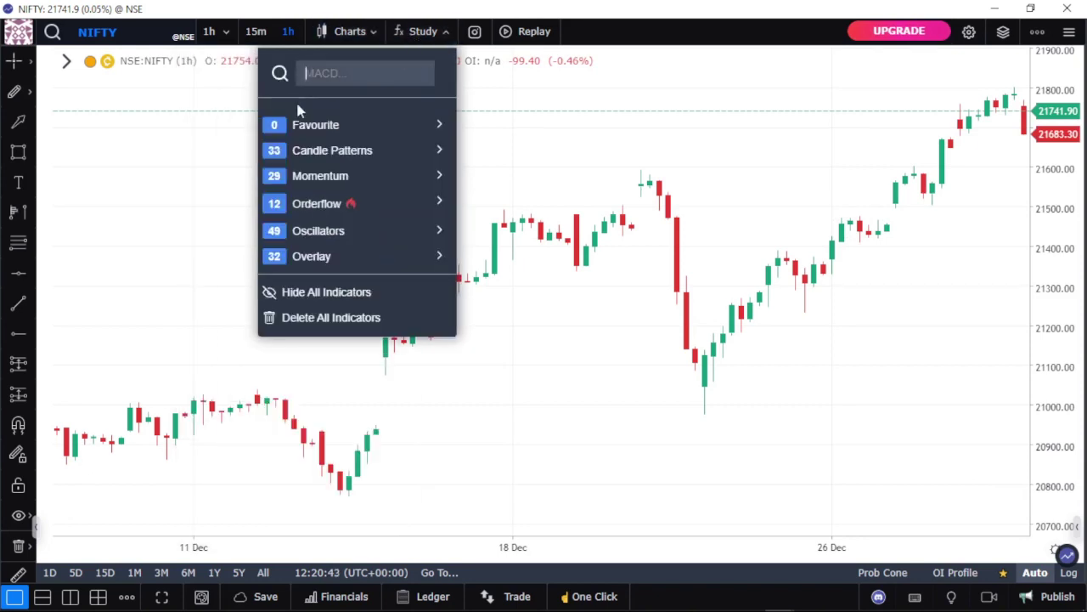
mouse_move(321, 136)
mouse_move(345, 160)
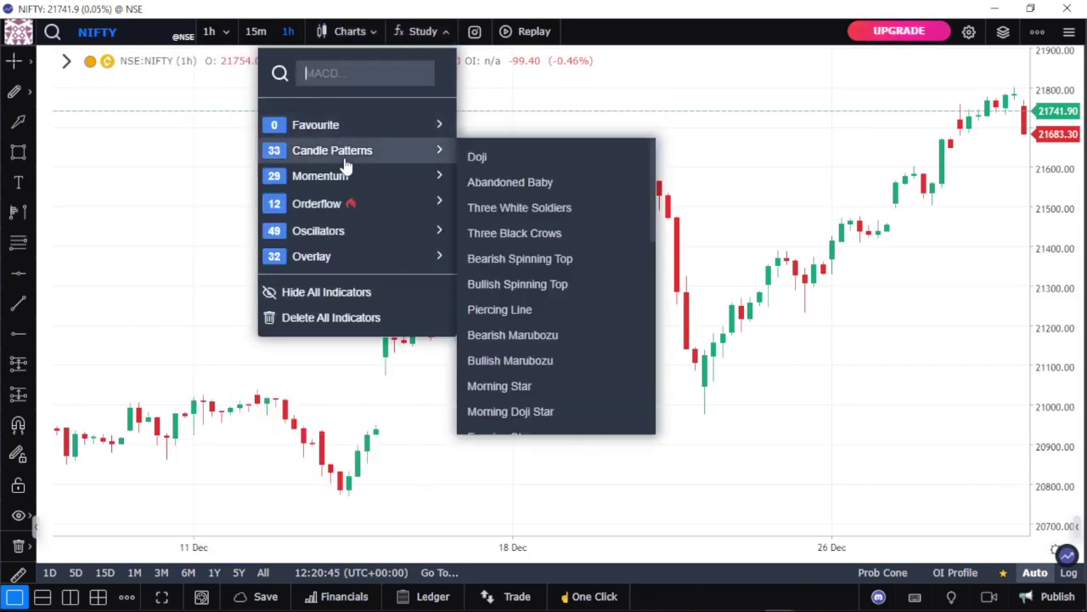
scroll(516, 204, "down", 3)
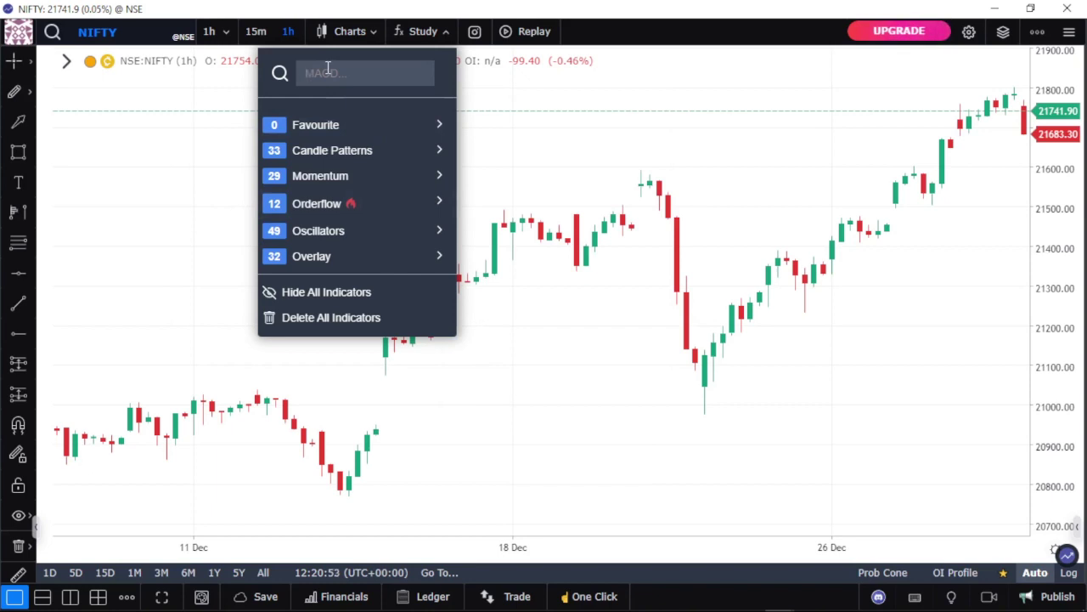
type("moving")
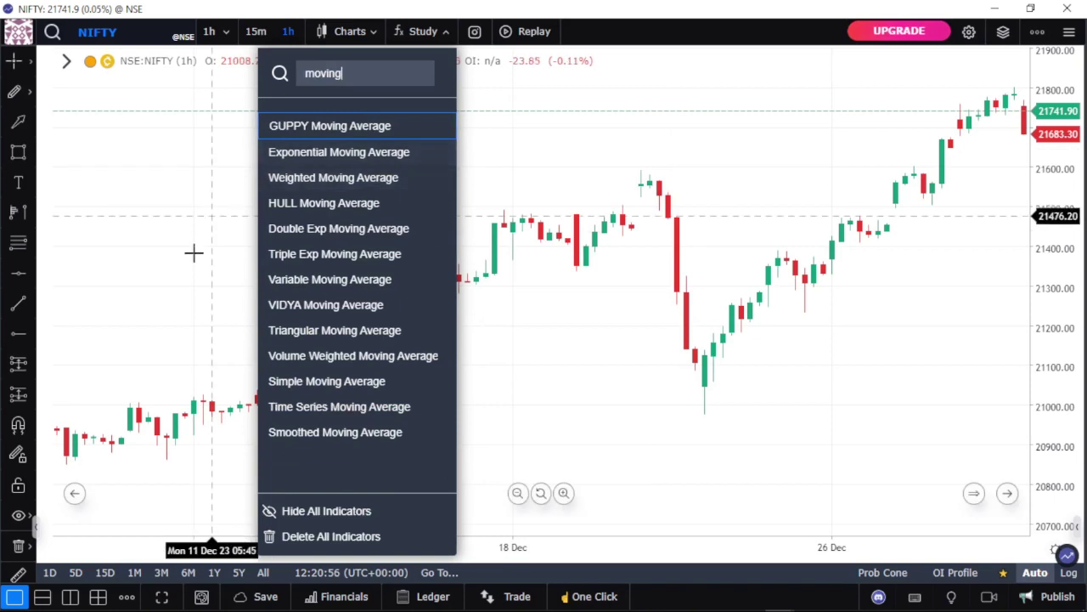
left_click(308, 292)
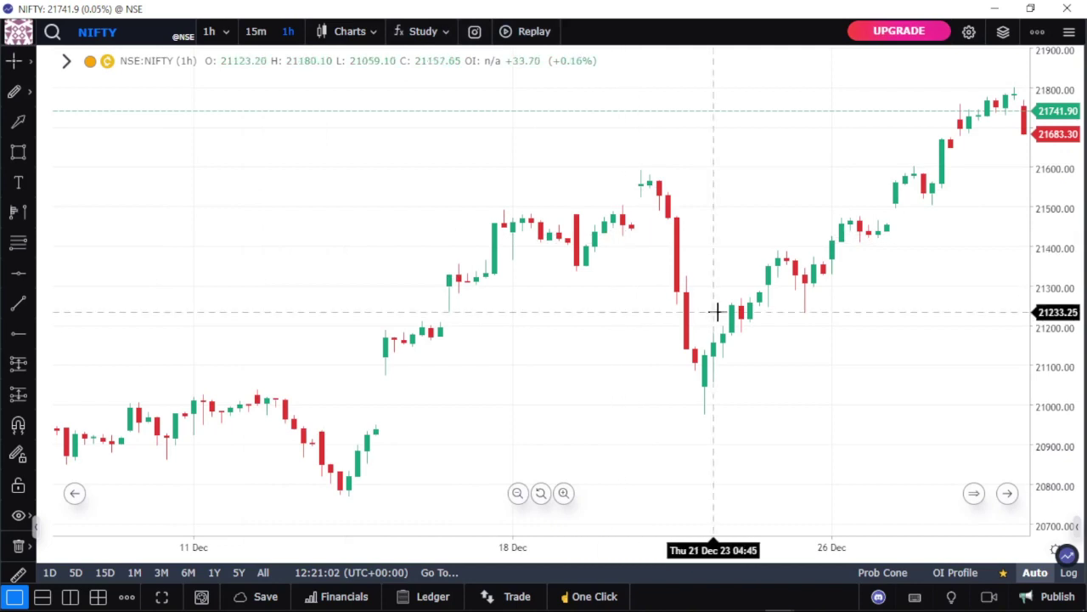
Step: In the Go To dialog's Date Range tab, set the start date to May 3, 2023
left_click(438, 574)
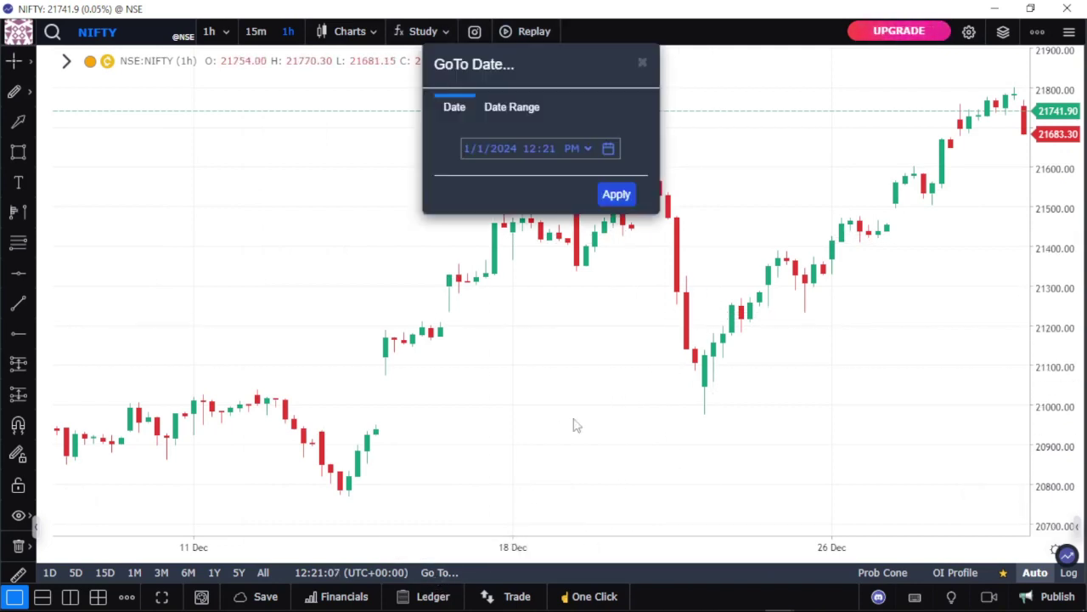
left_click(517, 122)
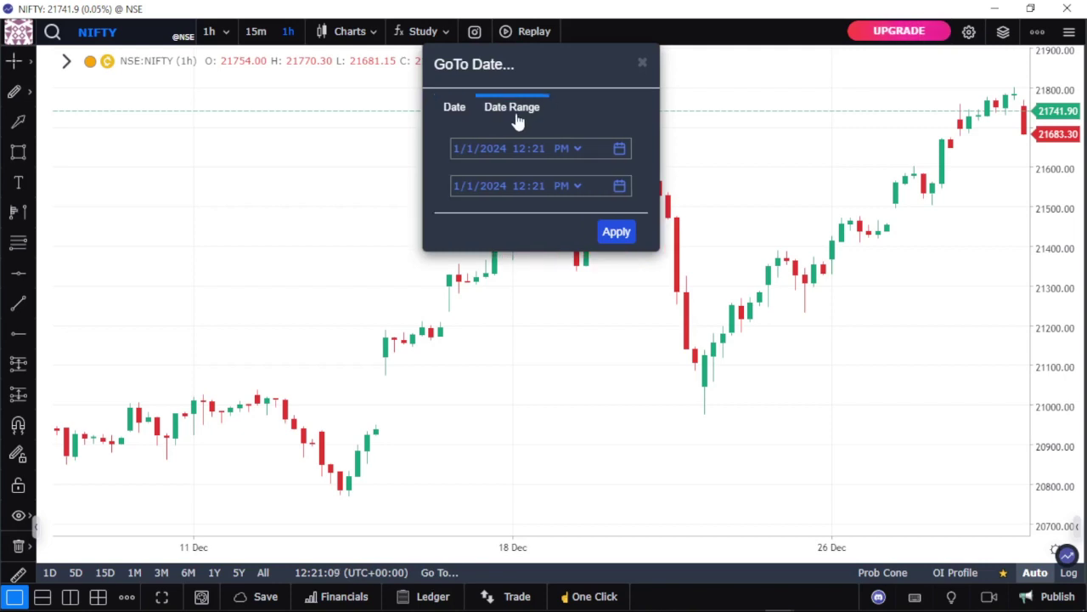
left_click(620, 149)
left_click(590, 177)
left_click(590, 177)
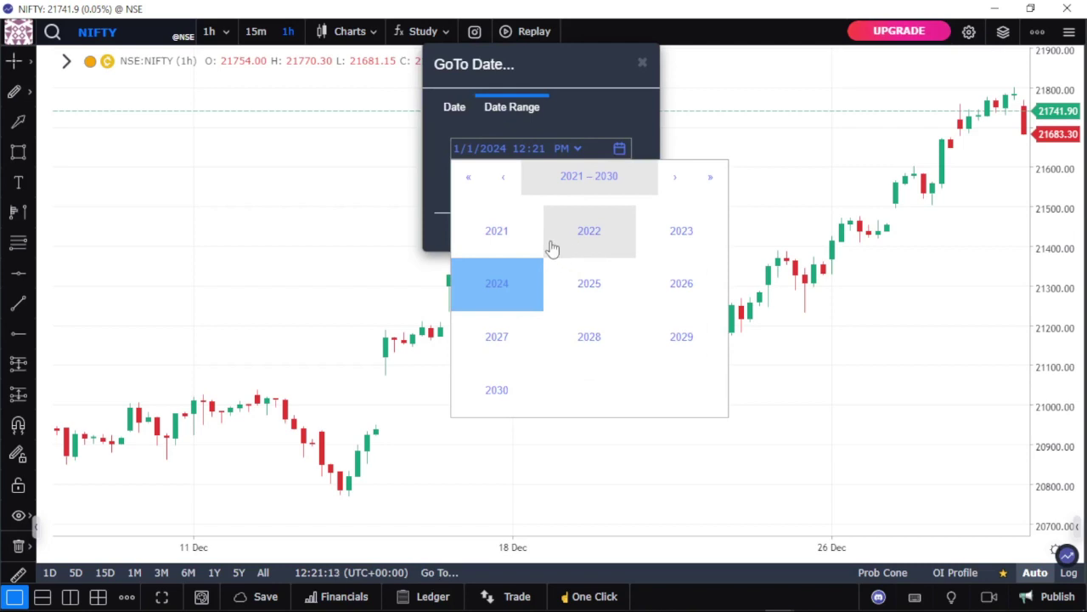
left_click(662, 231)
left_click(584, 277)
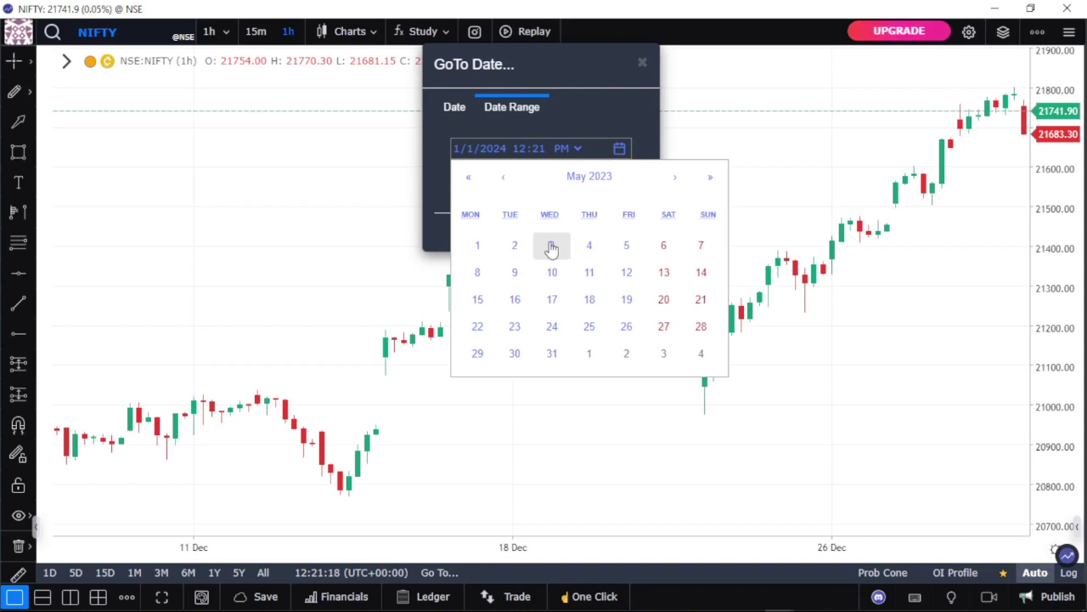
left_click(553, 246)
Step: Pick November 30, 2023 as the end date in the end-date calendar
left_click(620, 188)
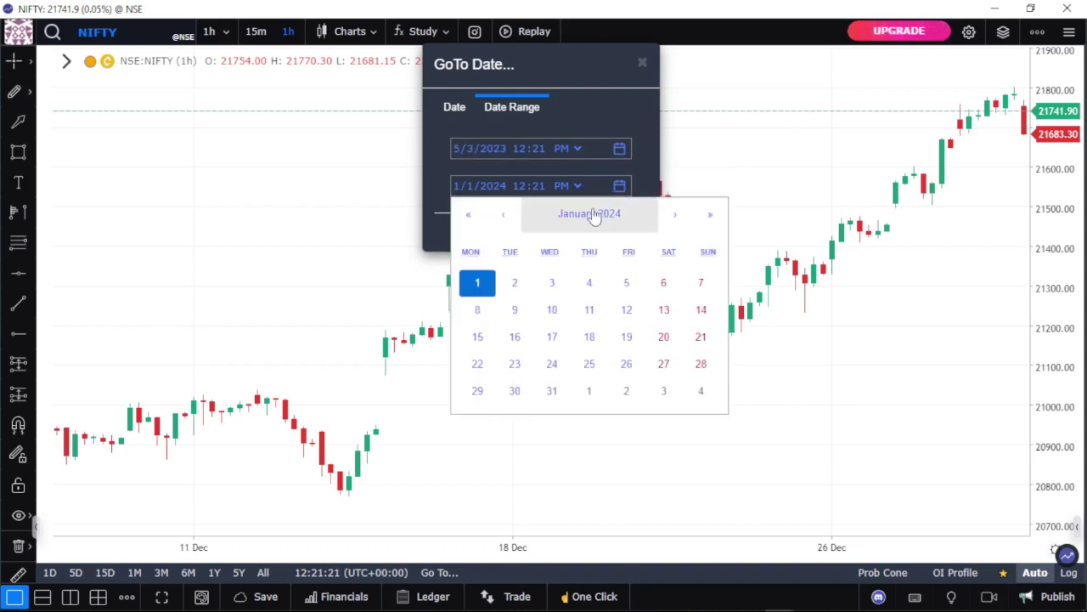
left_click(590, 225)
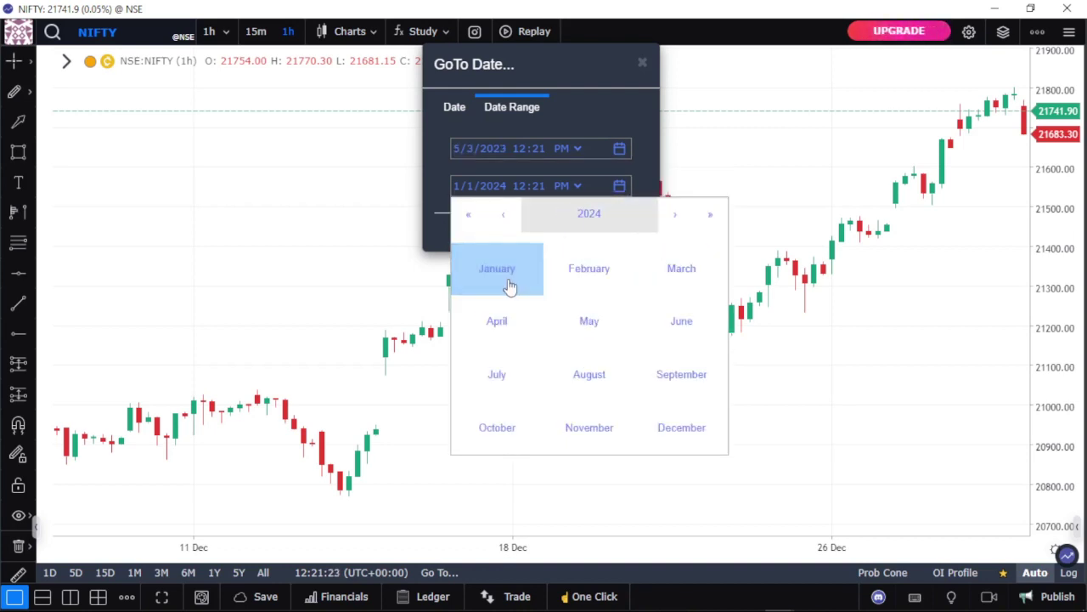
left_click(549, 222)
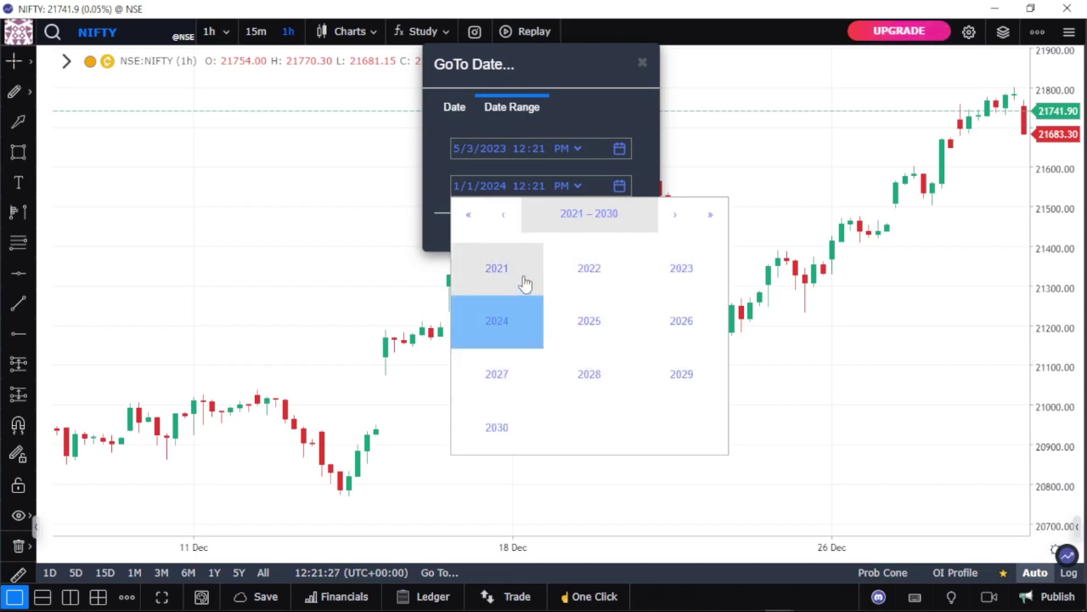
left_click(670, 270)
left_click(682, 425)
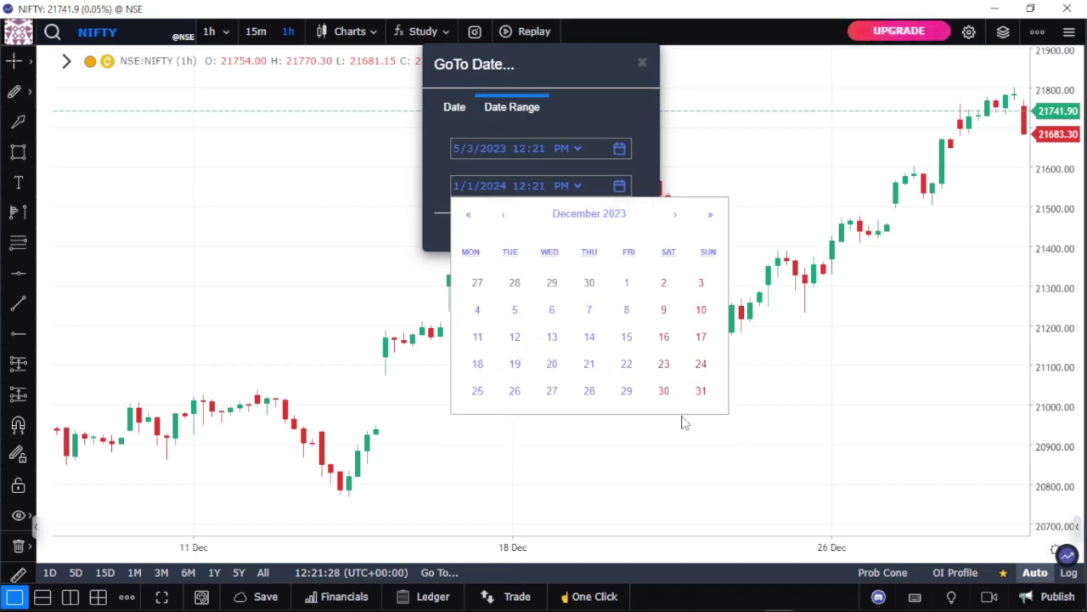
left_click(604, 285)
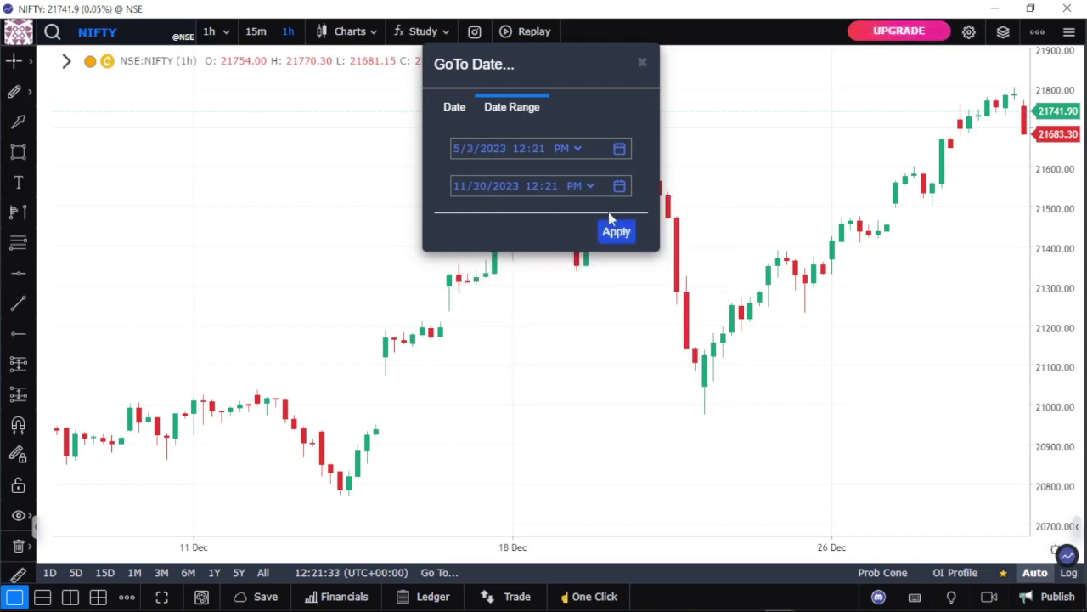
Step: Apply the date range to the chart and close the News side panel
left_click(617, 233)
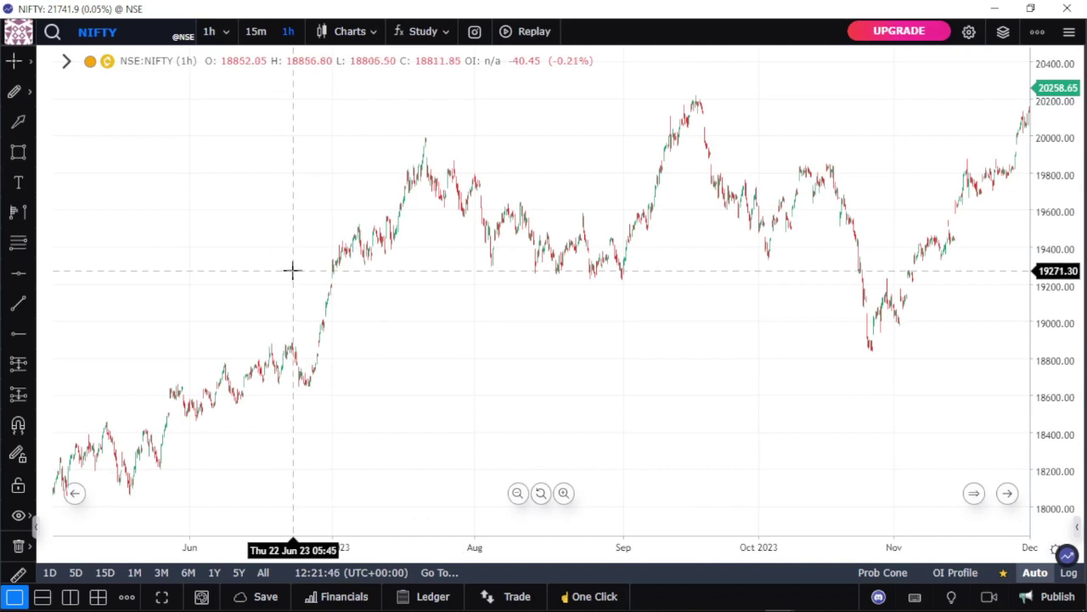
left_click_drag(504, 299, 1078, 255)
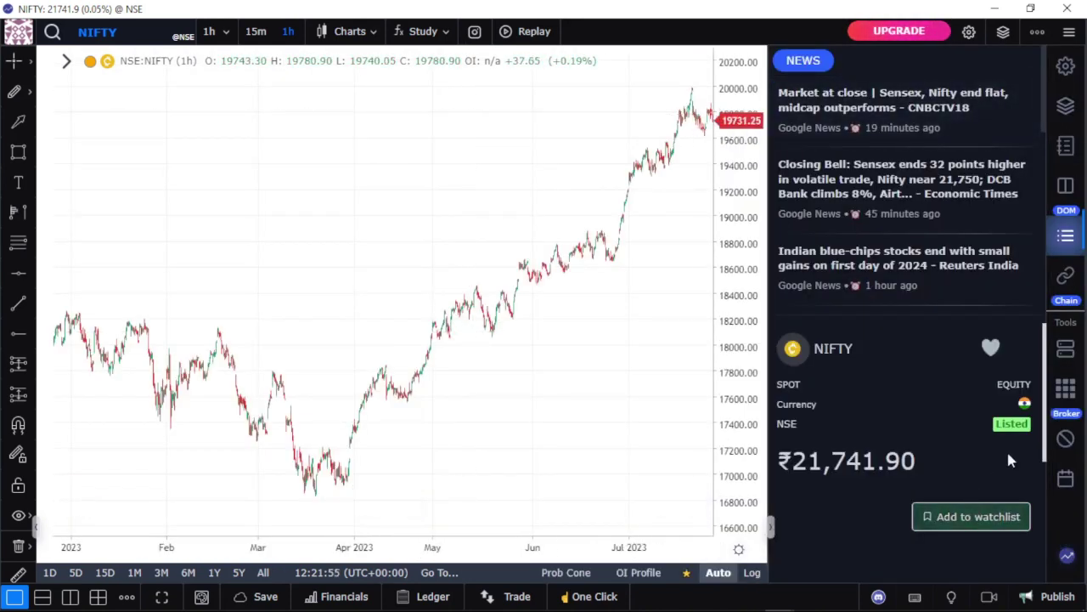
left_click(1066, 235)
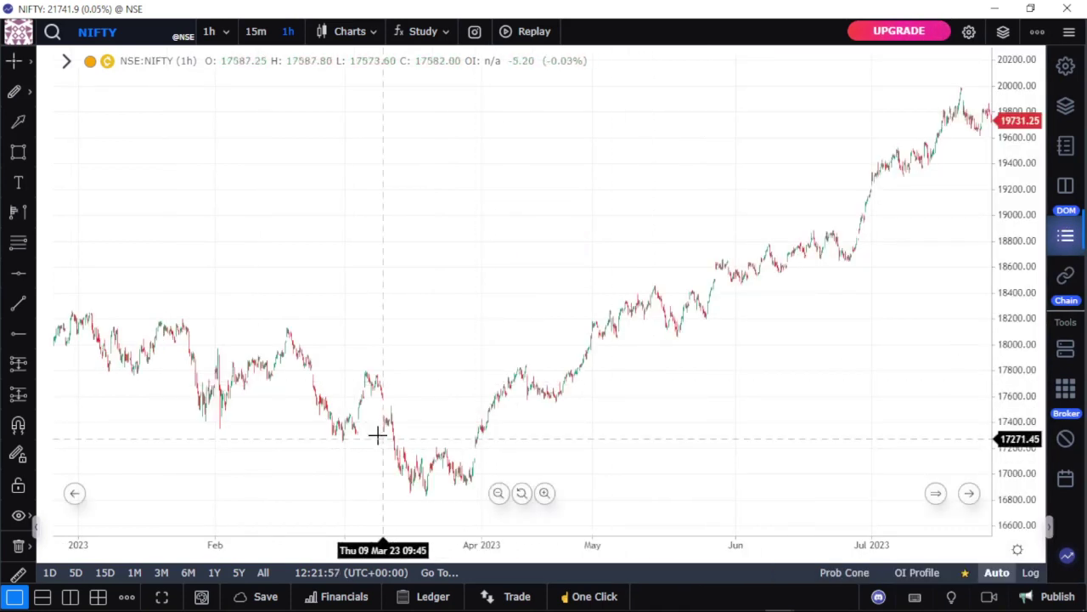
Step: Drag the NIFTY 1-hour chart back in history to June–December 2020
left_click_drag(487, 327, 943, 285)
left_click_drag(289, 235, 778, 246)
left_click_drag(311, 252, 844, 212)
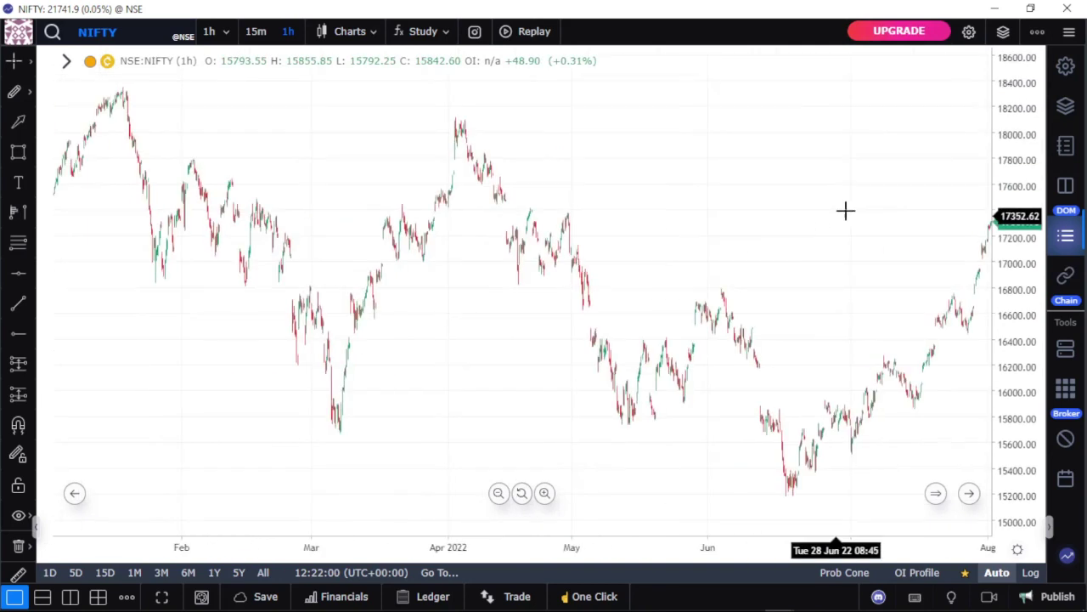
left_click_drag(153, 203, 697, 204)
left_click_drag(266, 204, 772, 203)
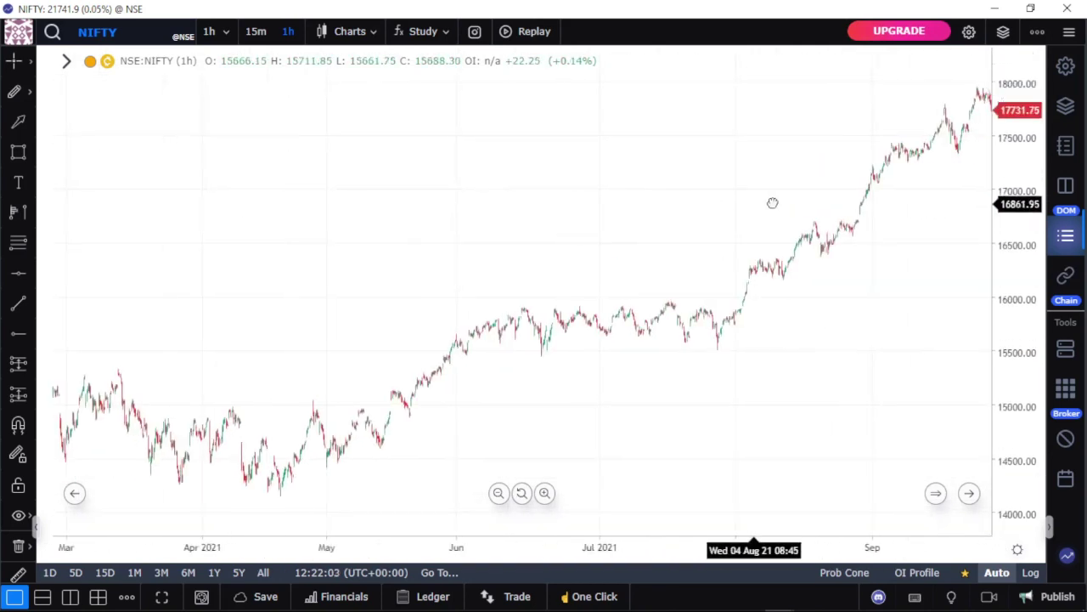
left_click_drag(272, 233, 903, 126)
left_click_drag(455, 173, 708, 169)
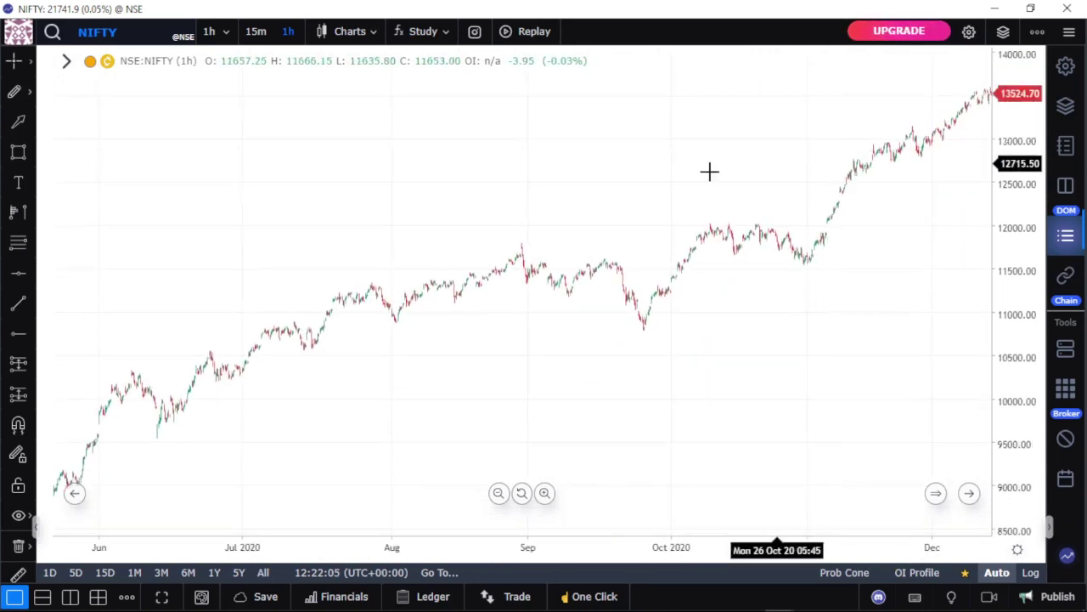
Step: Start bar replay from an early-June 2020 candle and move the replay toolbar aside
left_click(524, 32)
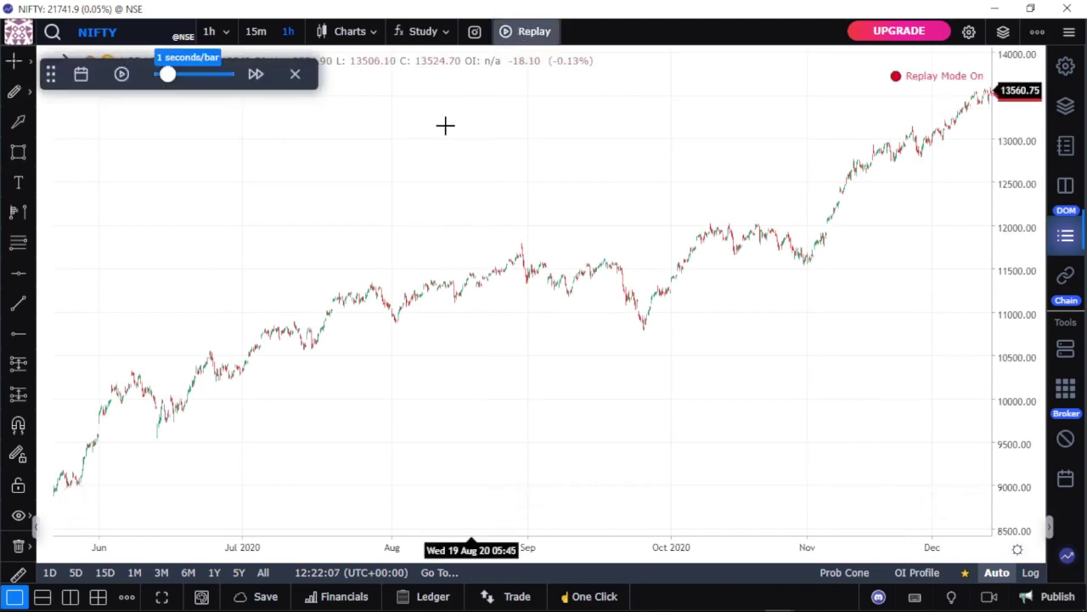
double_click(111, 276)
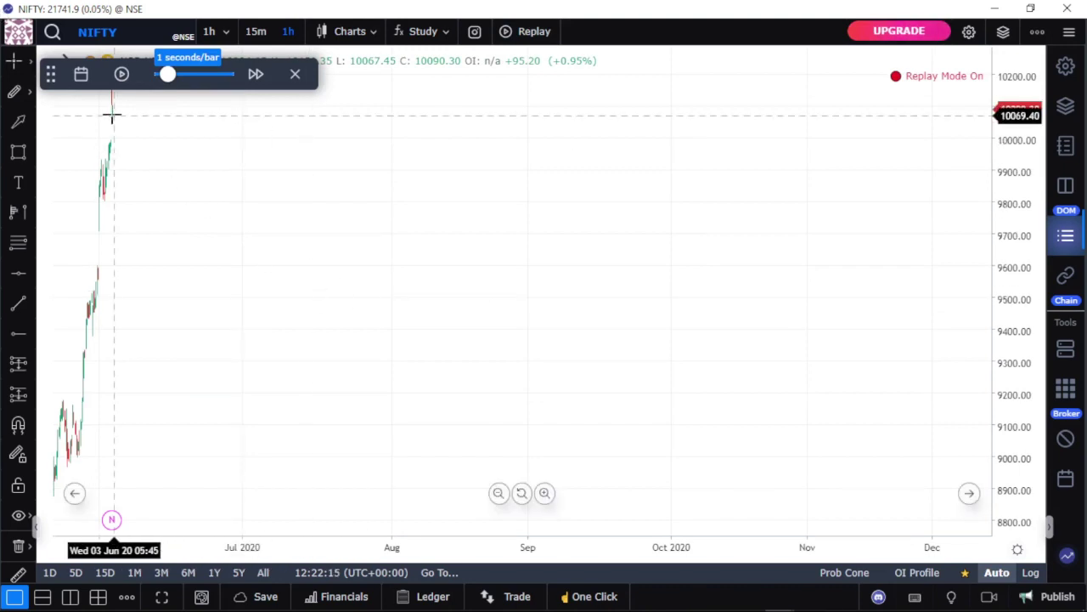
left_click_drag(50, 74, 679, 133)
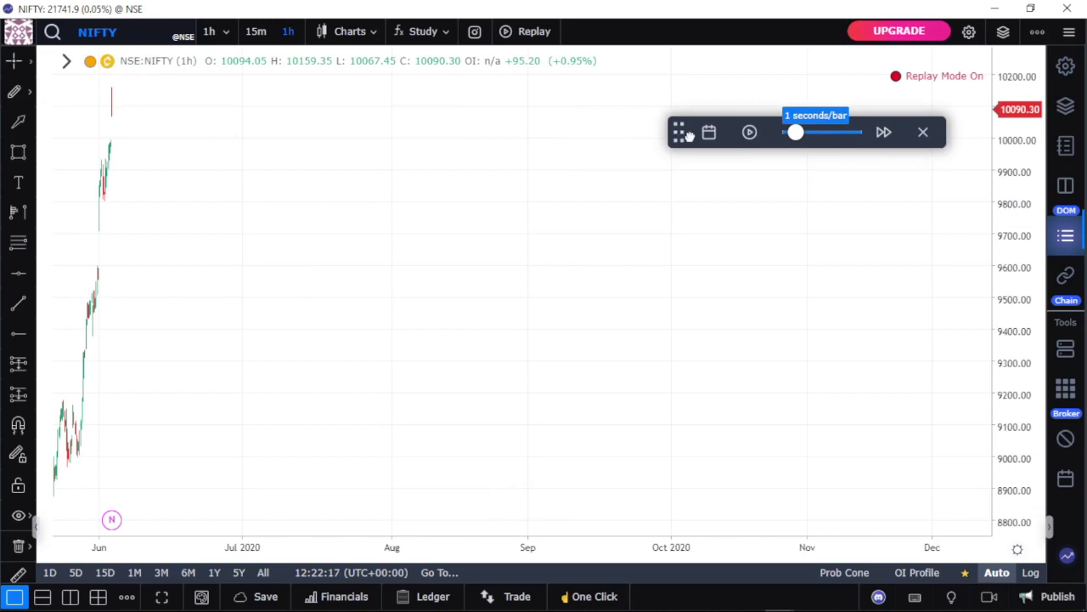
Step: Adjust the replay speed, then play, pause and resume the replay to print more bars
left_click(790, 133)
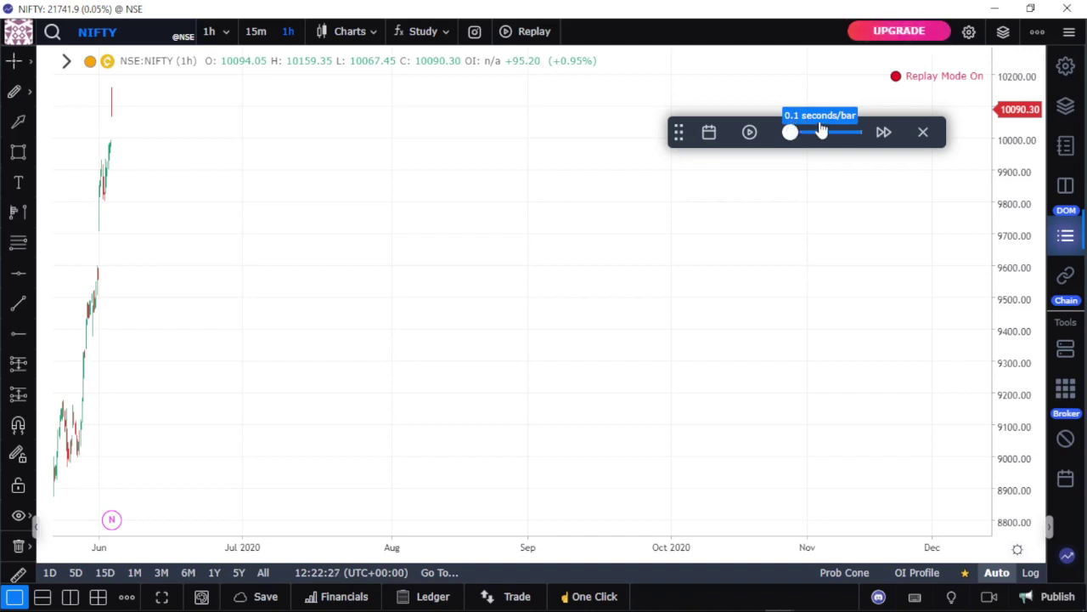
left_click(751, 136)
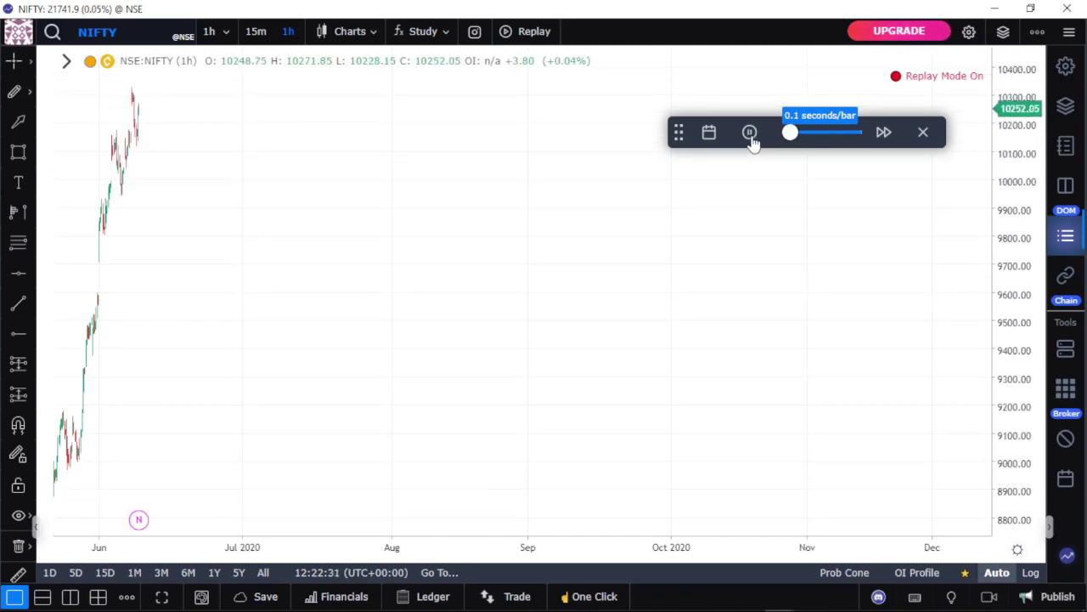
left_click(751, 136)
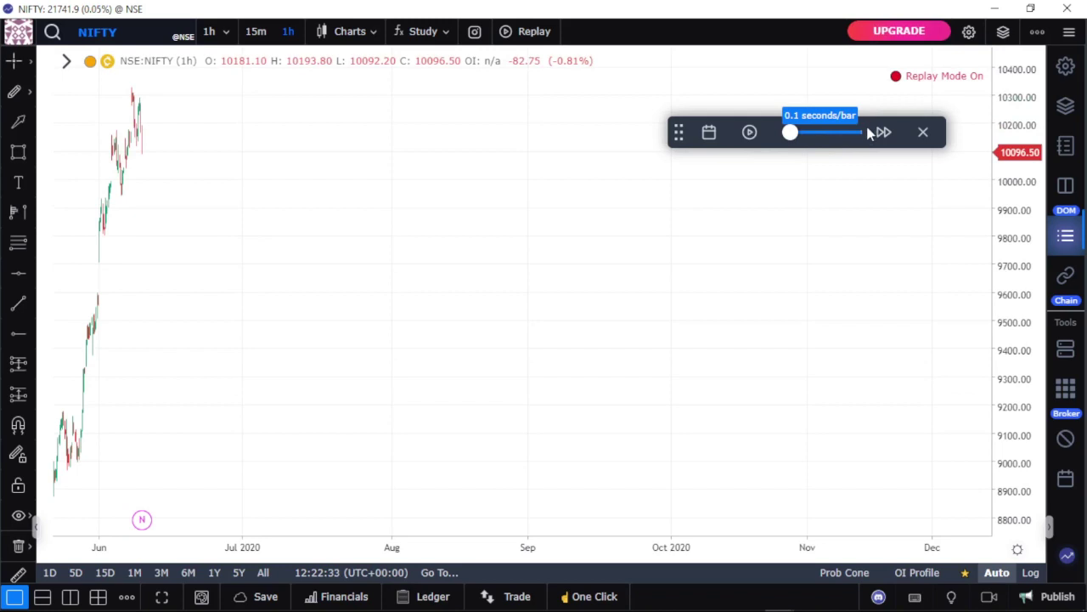
left_click(750, 136)
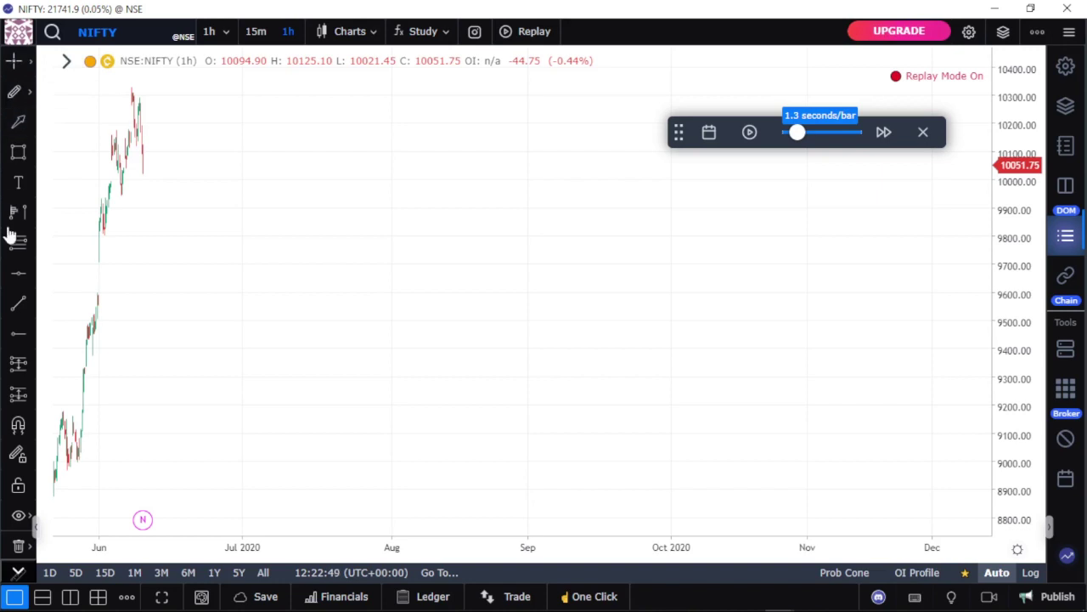
left_click(18, 367)
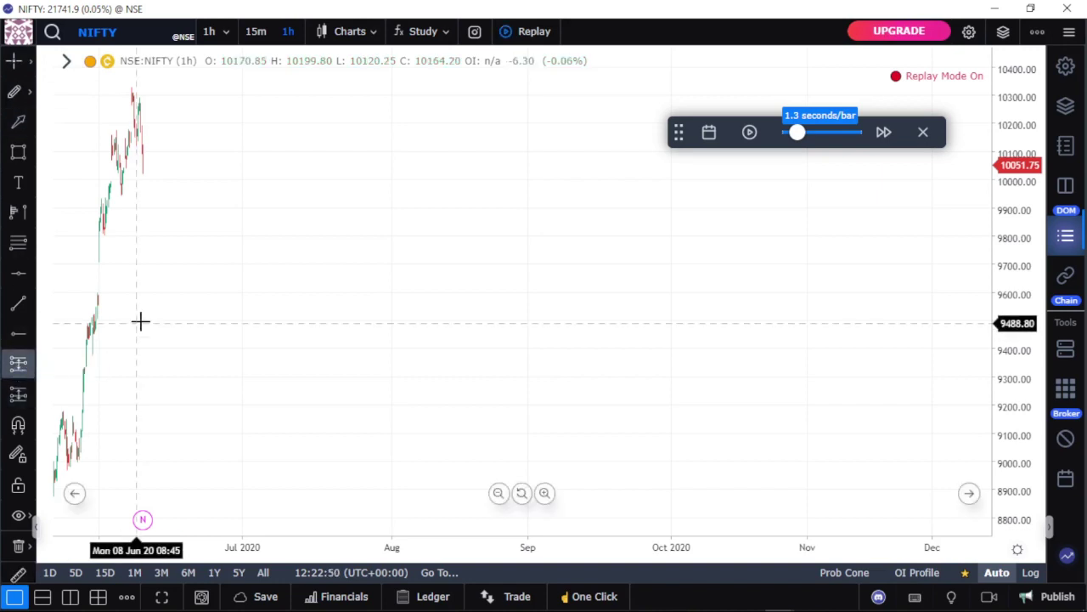
left_click(141, 320)
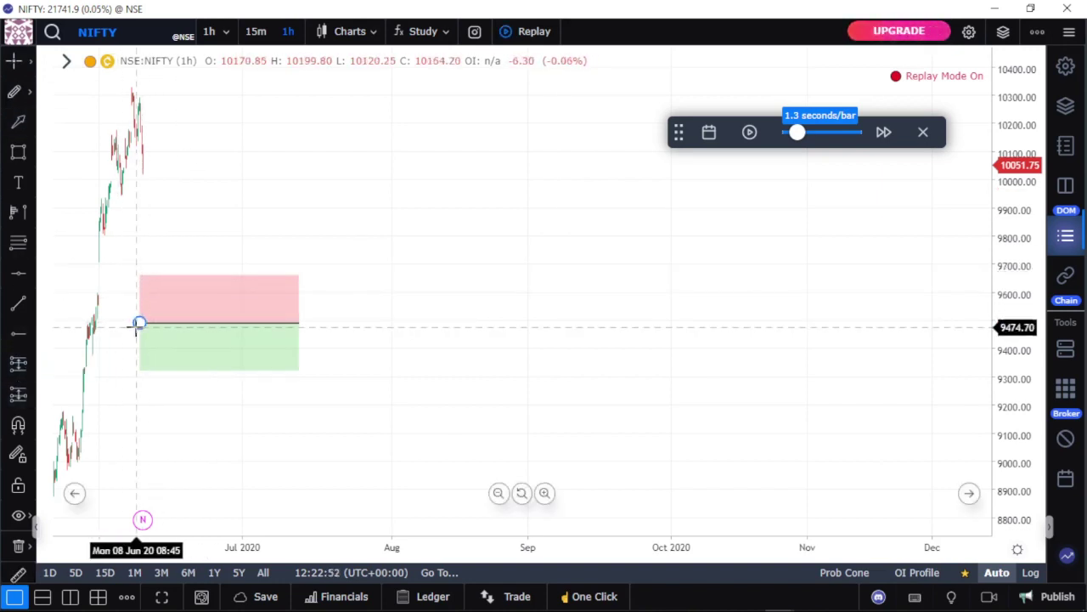
left_click_drag(138, 370, 127, 474)
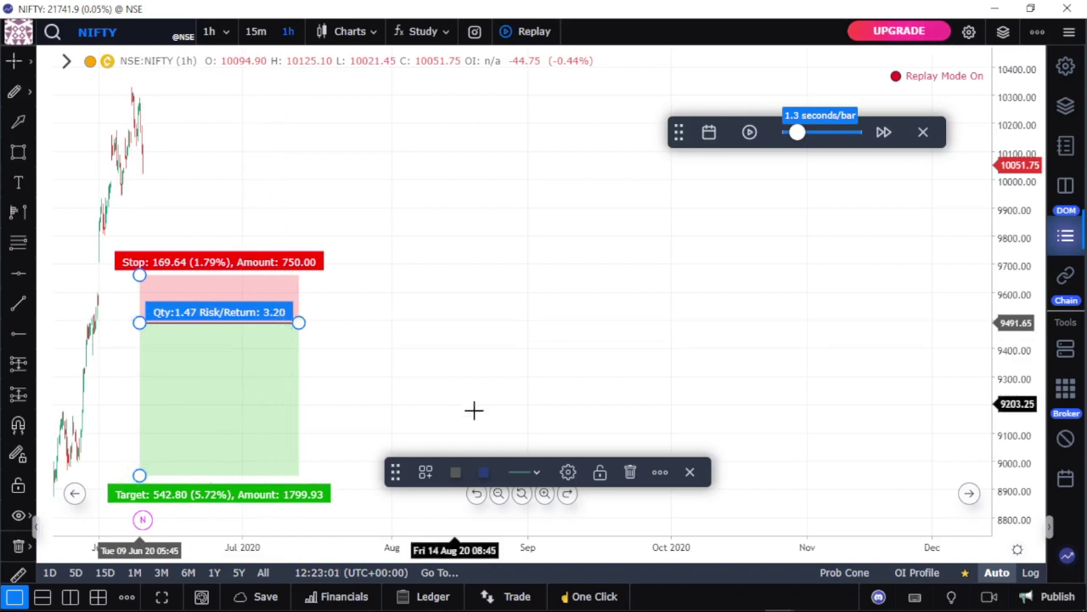
left_click(629, 472)
left_click(19, 389)
left_click(266, 247)
left_click(268, 248)
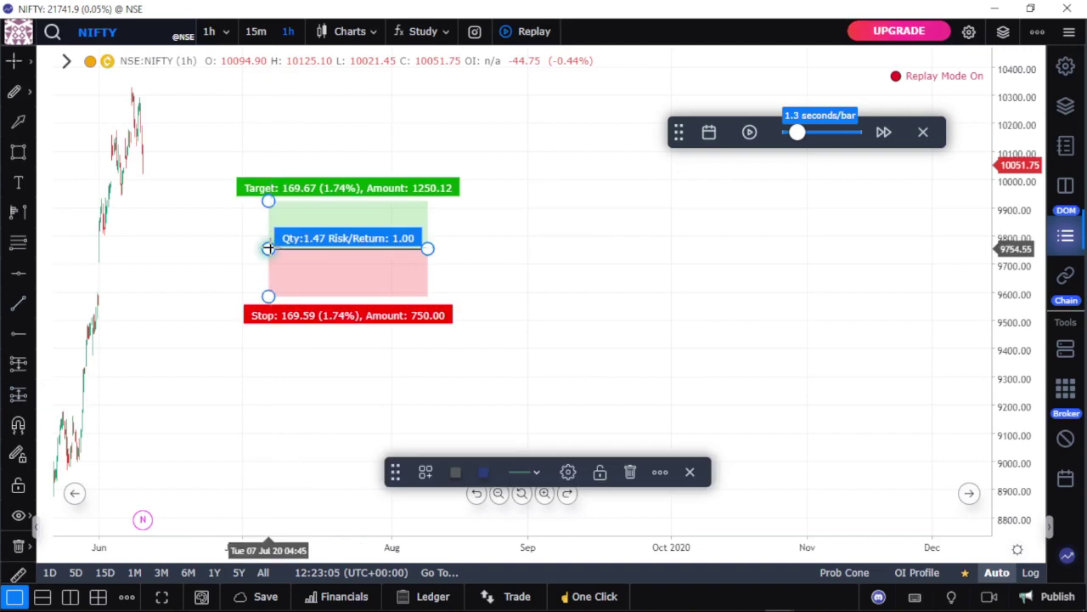
left_click_drag(269, 200, 260, 46)
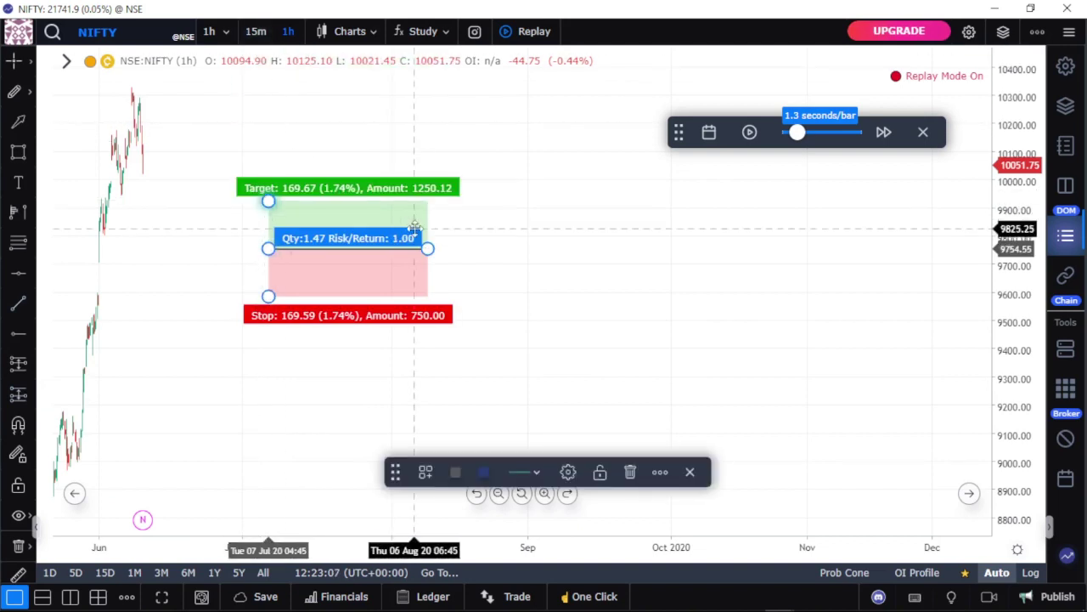
key("Delete")
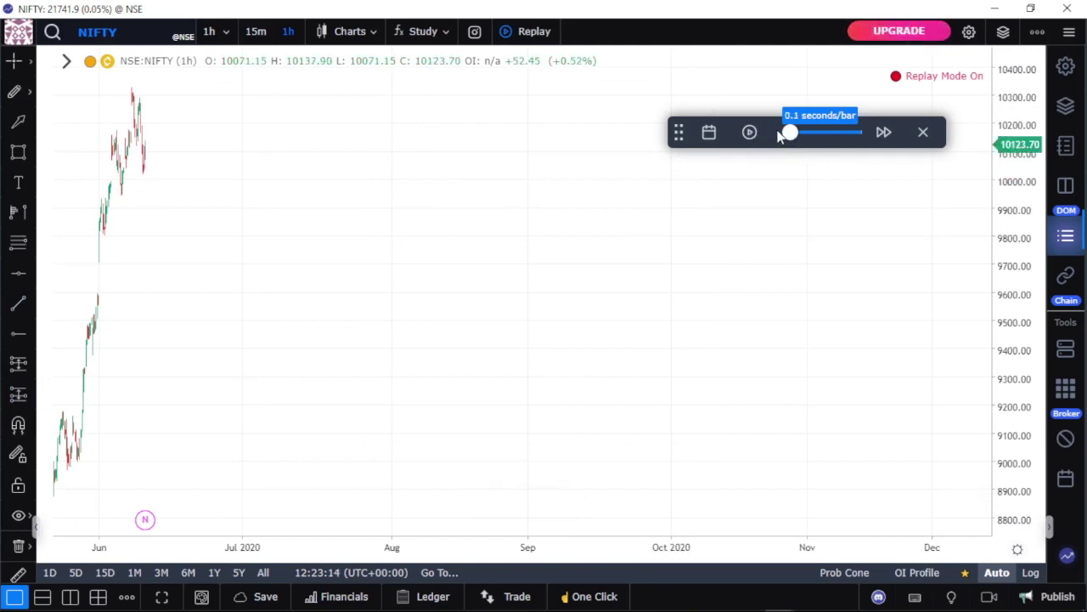
mouse_move(641, 607)
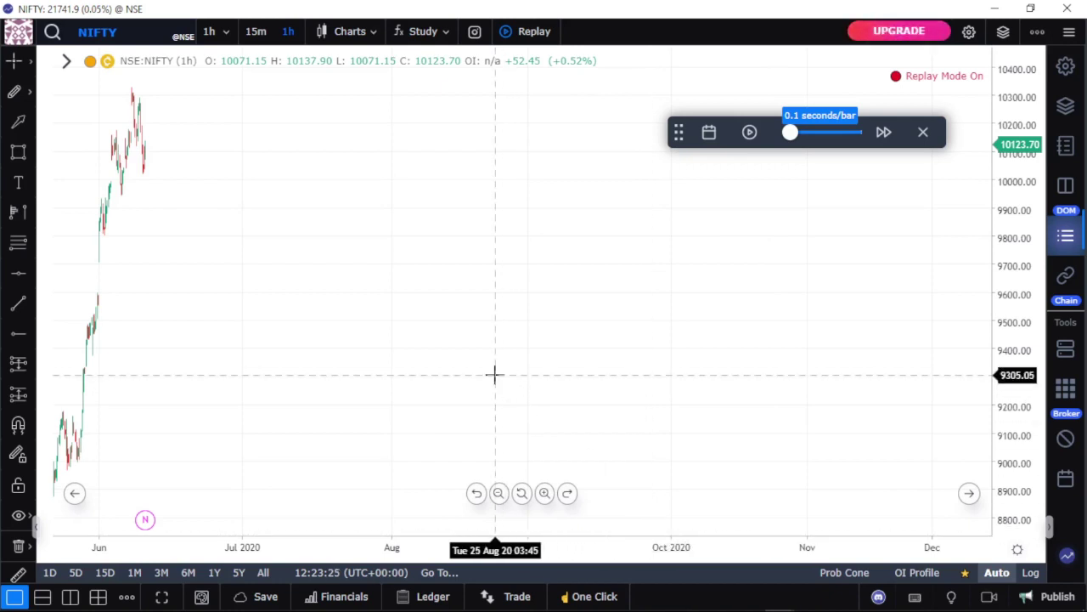
Step: Switch the chart symbol from NIFTY to GBPAUD (OANDA) by searching 'GBP'
left_click(94, 32)
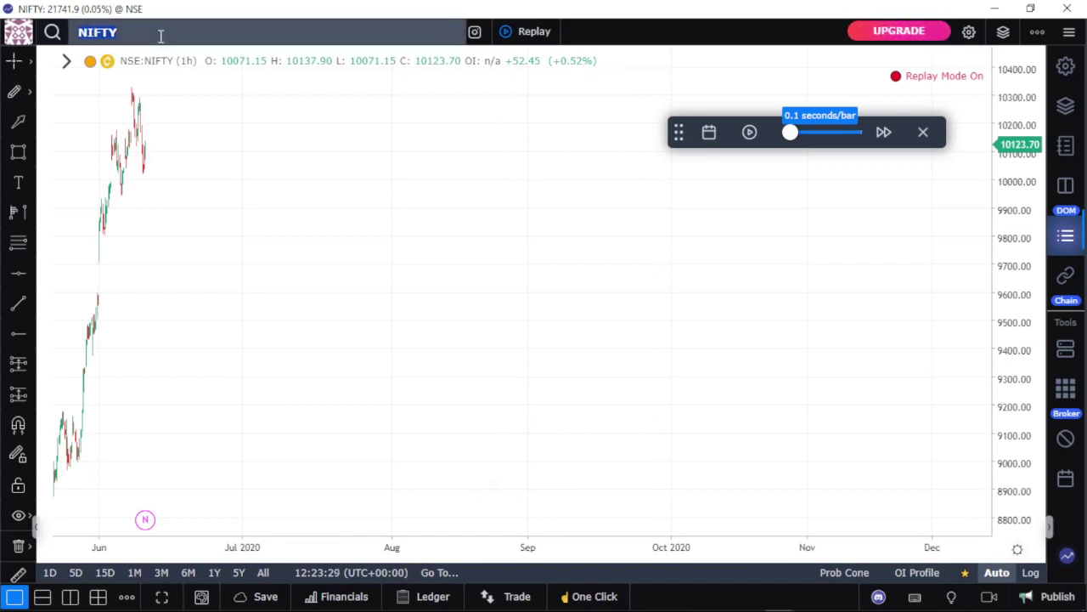
type("G")
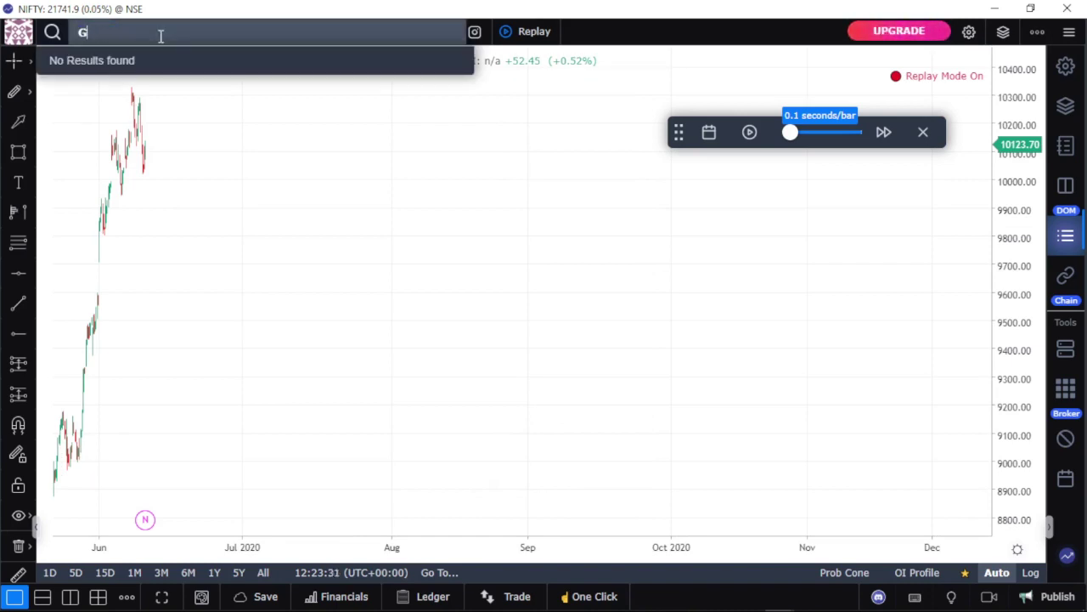
type("HNB")
key("BackSpace")
key("BackSpace")
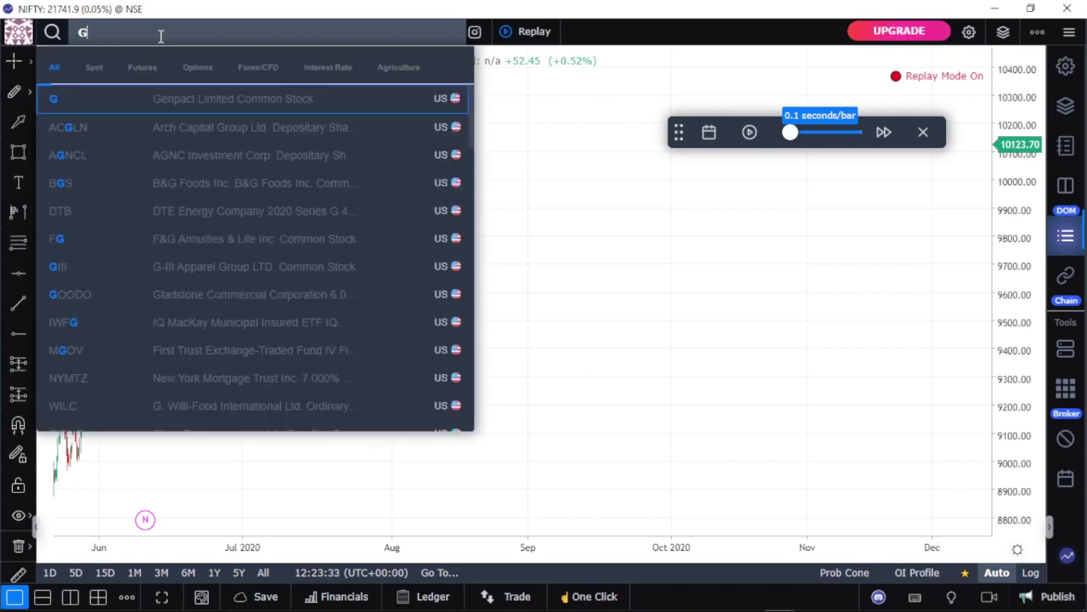
type("BP")
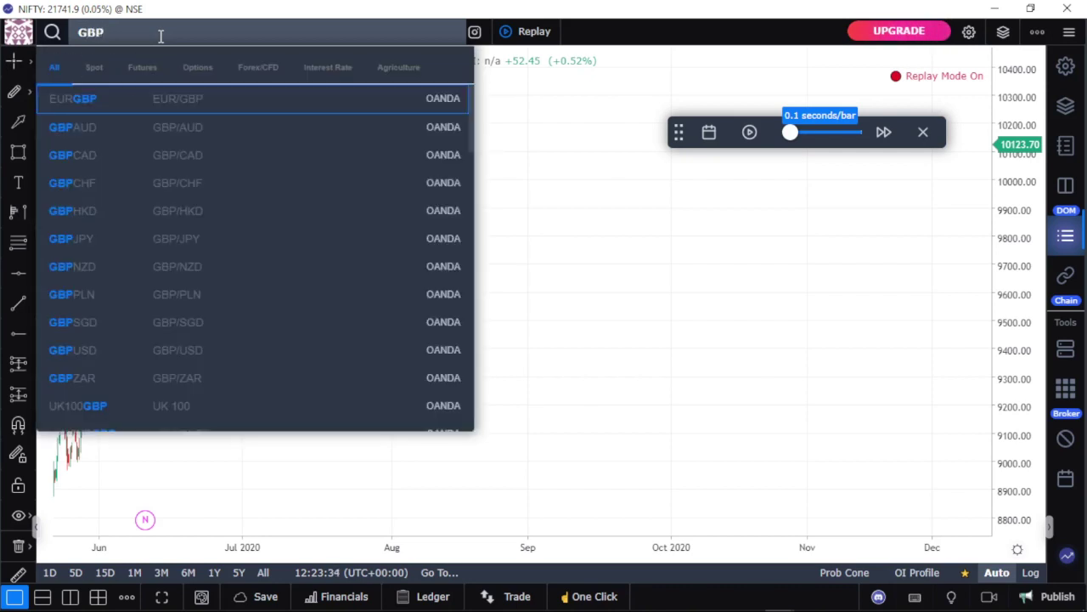
left_click(194, 133)
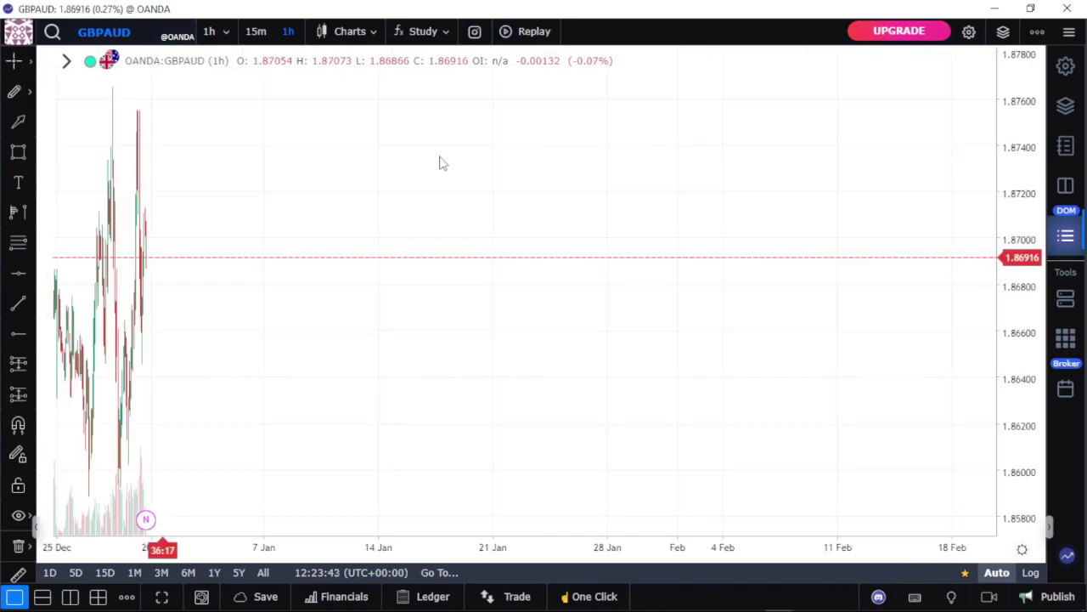
Step: Pan the GBPAUD chart back to February–April 2023 and turn on bar replay mode
left_click_drag(221, 243, 783, 232)
left_click_drag(488, 294, 895, 226)
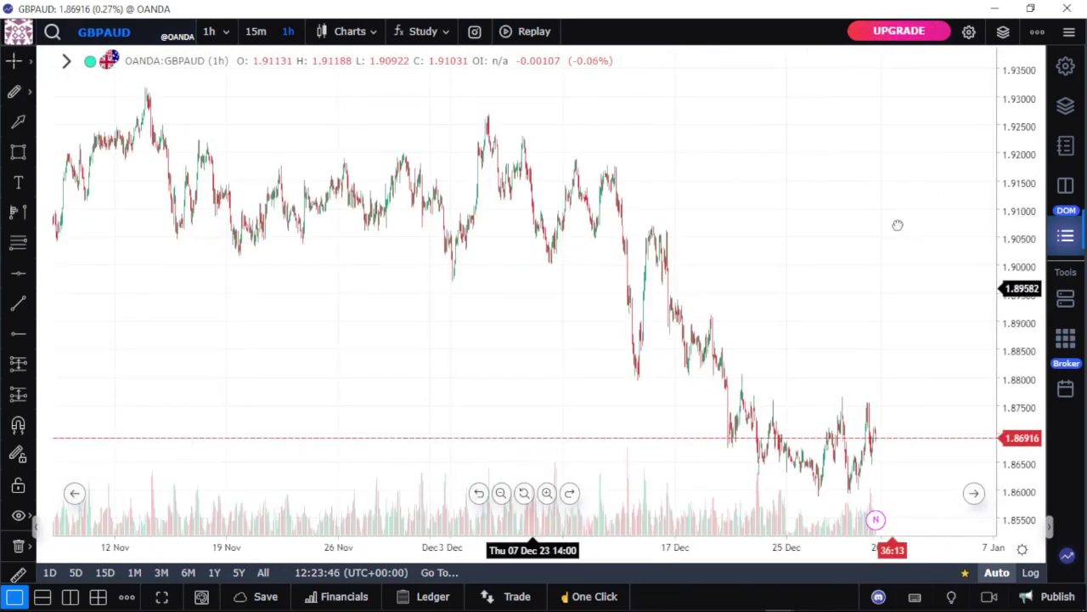
left_click_drag(223, 299, 860, 230)
left_click_drag(279, 209, 857, 182)
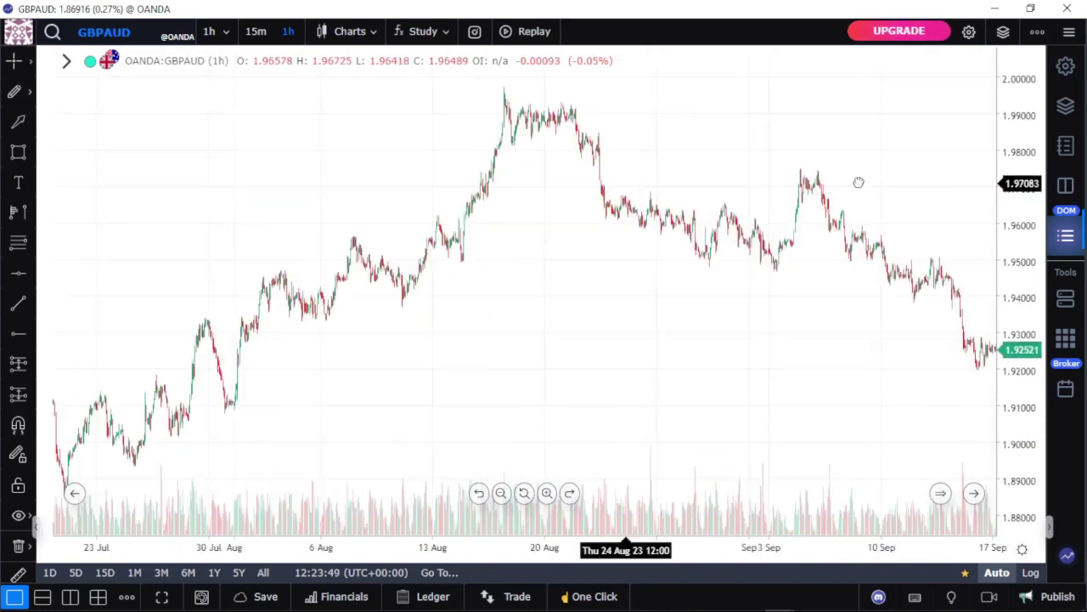
left_click_drag(179, 263, 1031, 166)
left_click_drag(213, 221, 976, 200)
left_click_drag(476, 216, 844, 196)
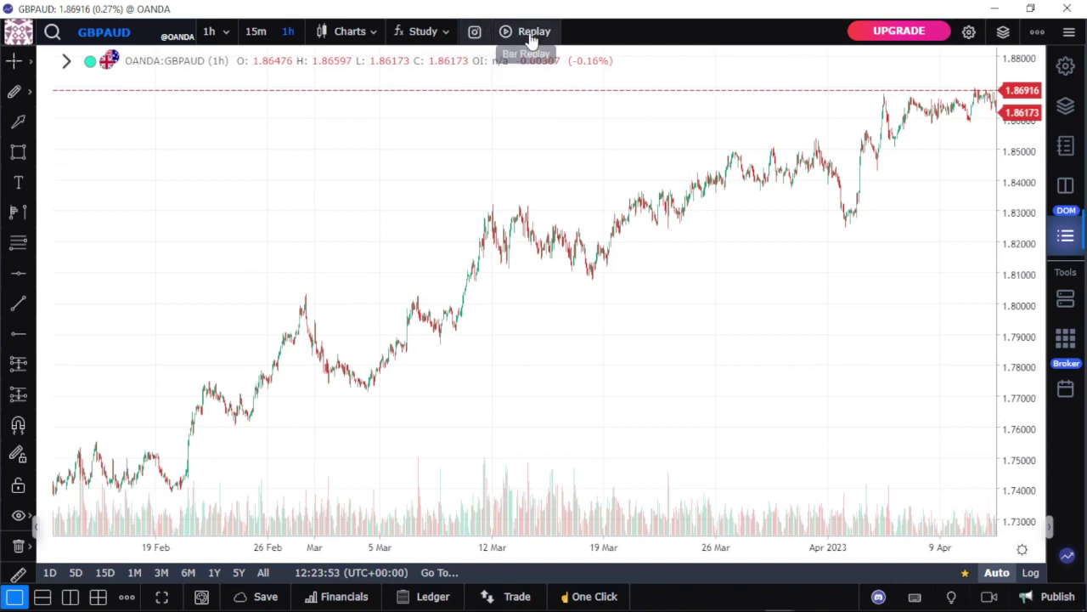
left_click(529, 32)
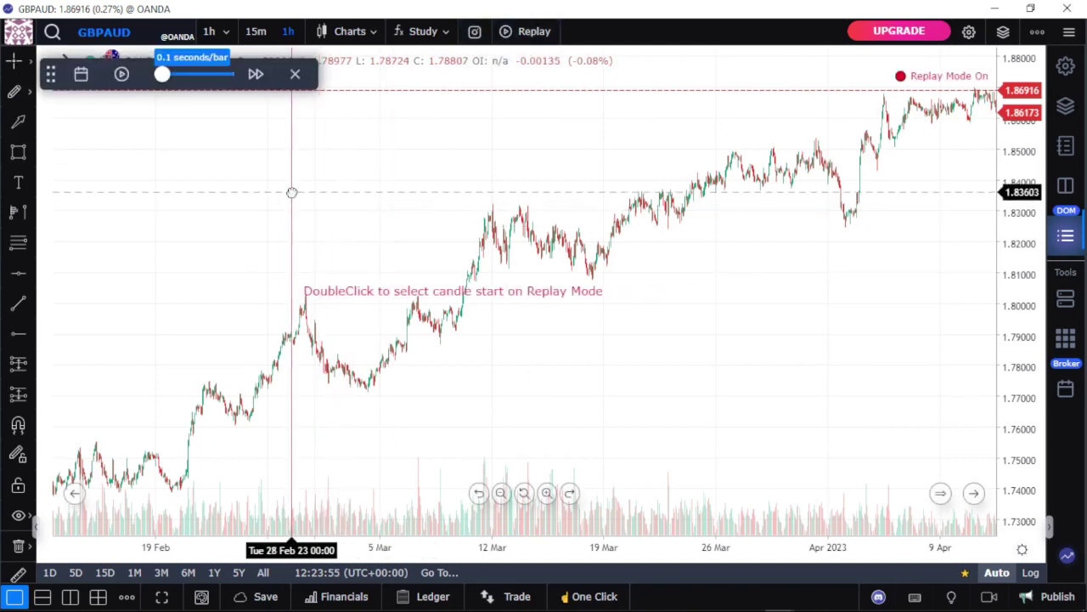
Step: Start the replay from the 28 Feb 2023 candle, play a few bars to a 1.78412 close, then pause
double_click(291, 190)
left_click(121, 75)
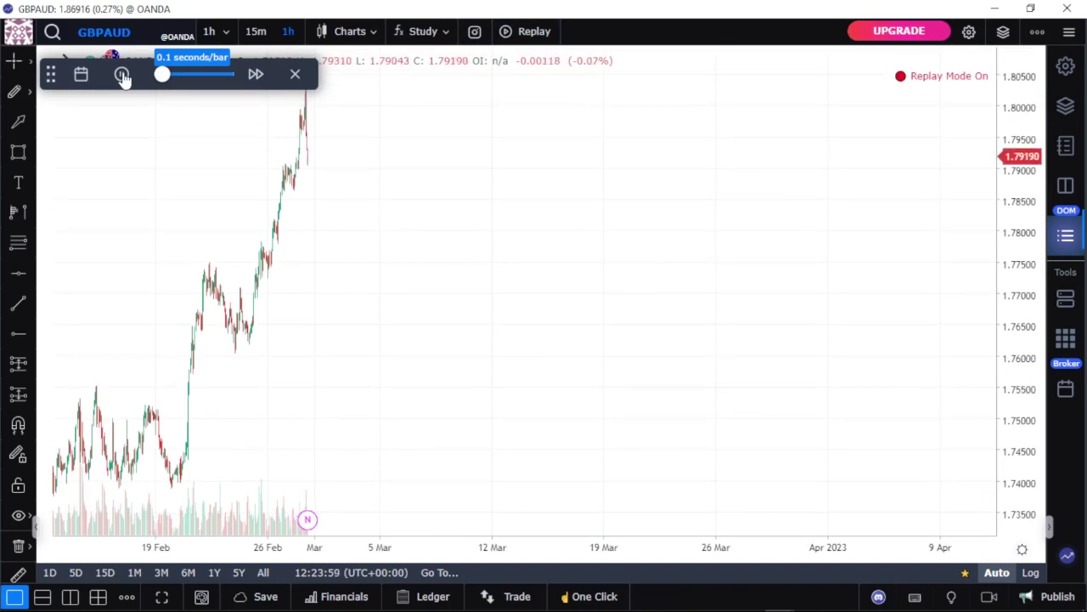
left_click(122, 75)
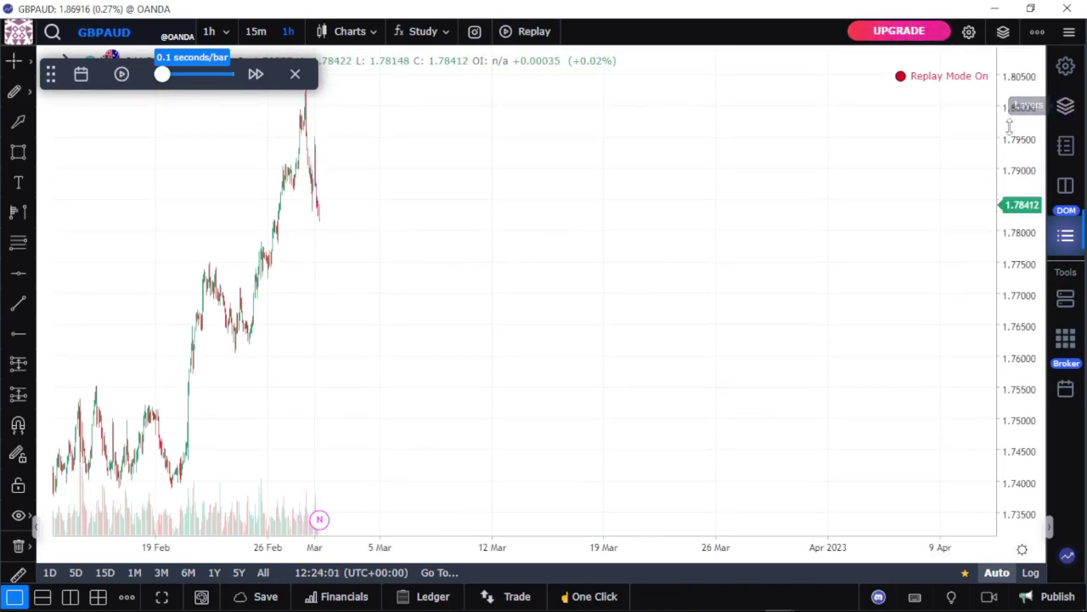
left_click_drag(430, 365, 803, 352)
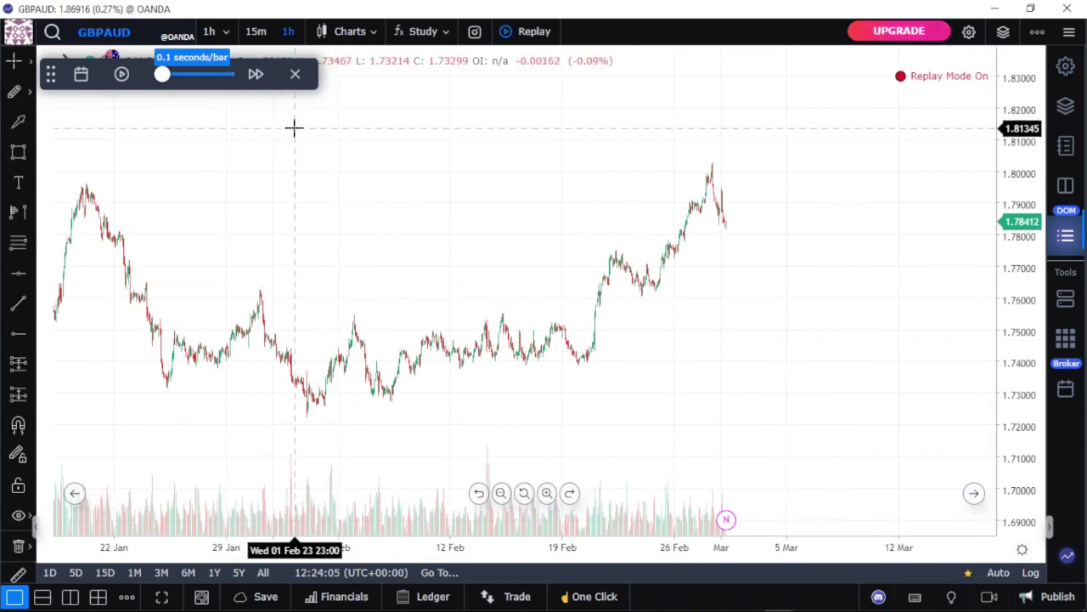
scroll(506, 233, "up", 1)
scroll(506, 233, "up", 5)
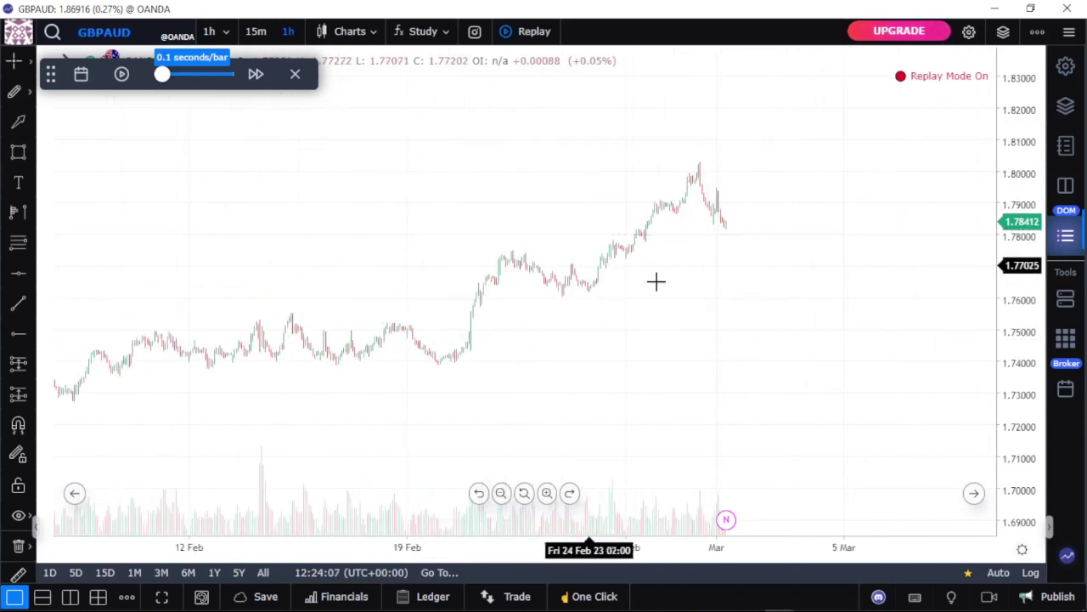
Step: Draw the lower trend line from the 21 Feb low through the early-March high
left_click(31, 95)
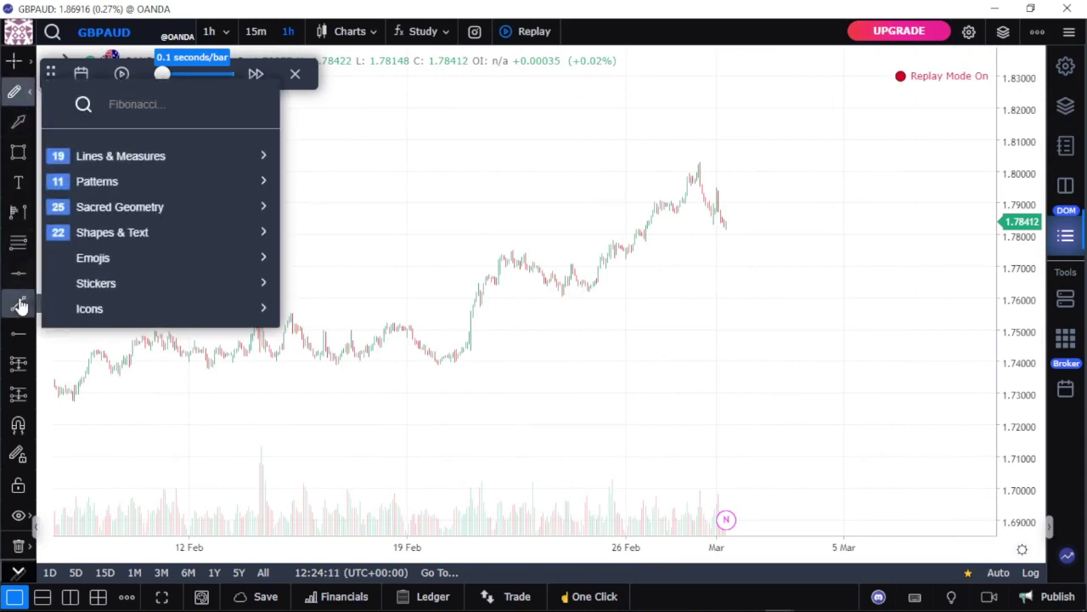
left_click(18, 302)
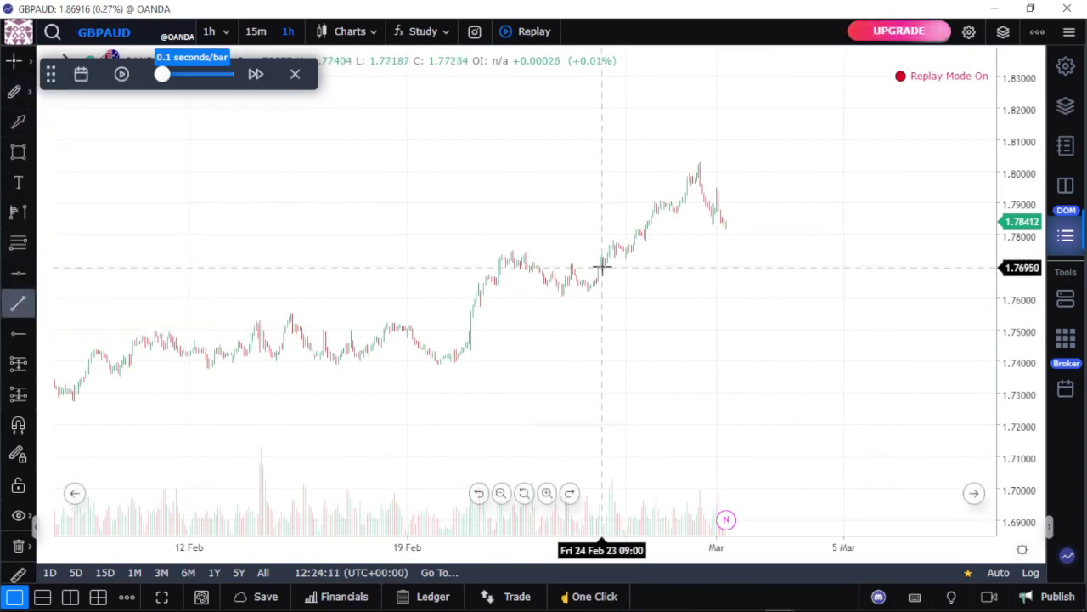
left_click(453, 362)
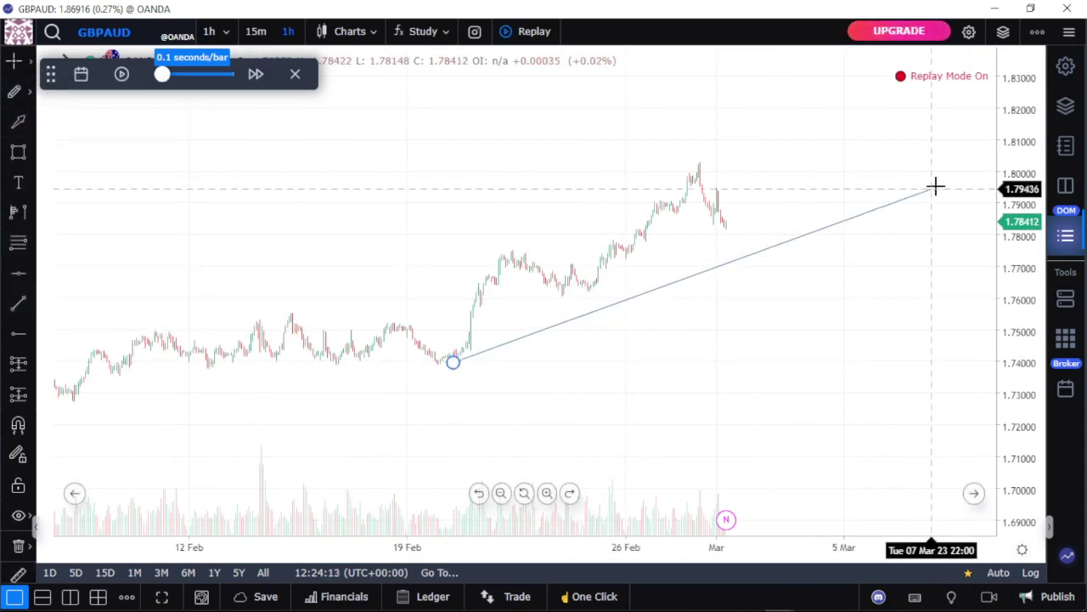
left_click(859, 165)
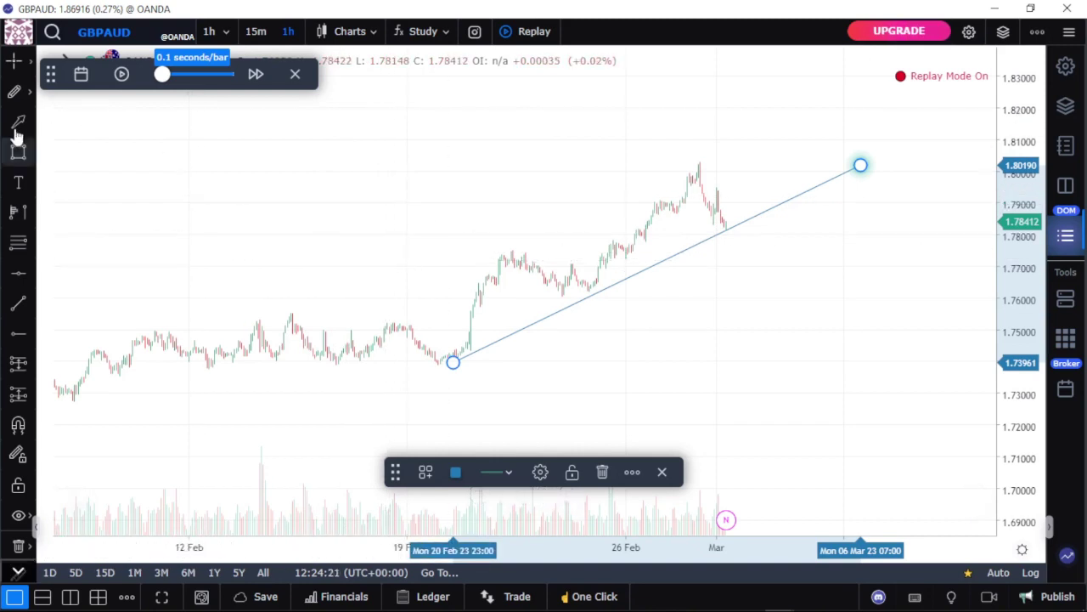
Step: Draw the parallel upper channel line from the mid-February high to above the March highs
left_click(19, 305)
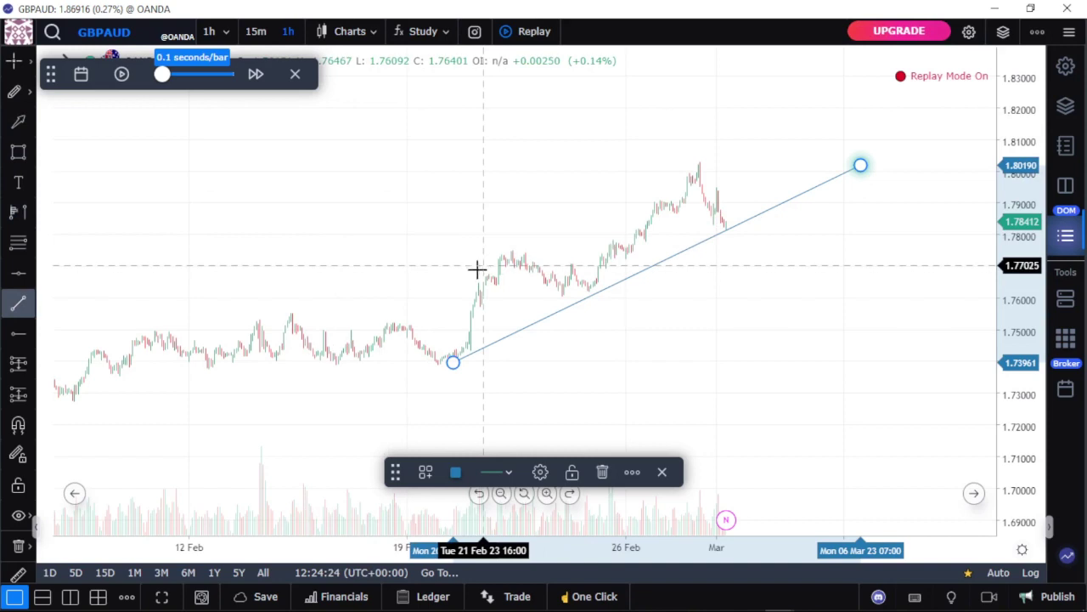
left_click(292, 315)
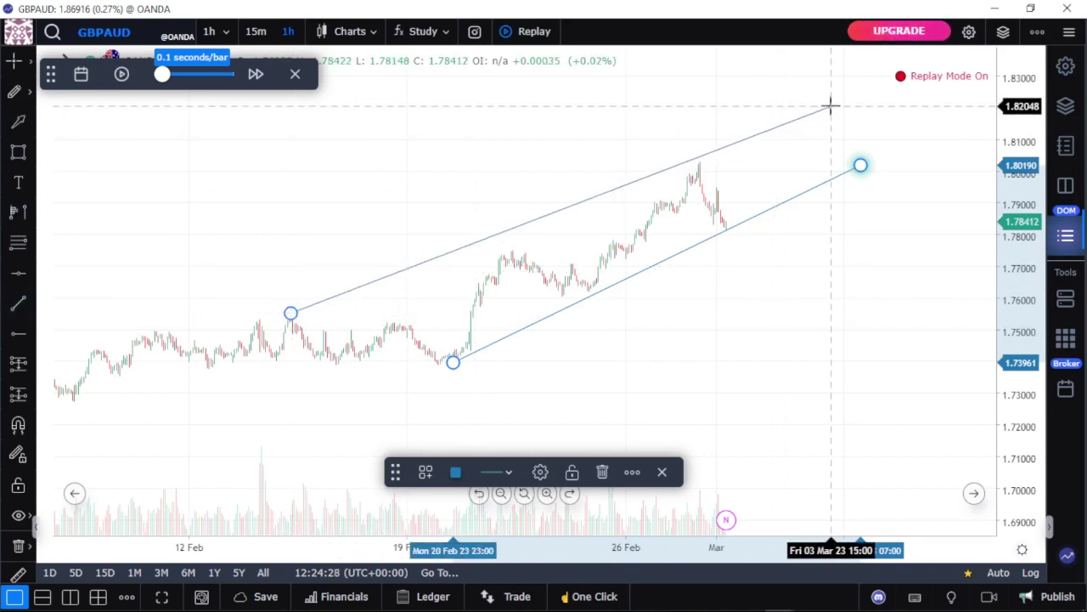
left_click(991, 145)
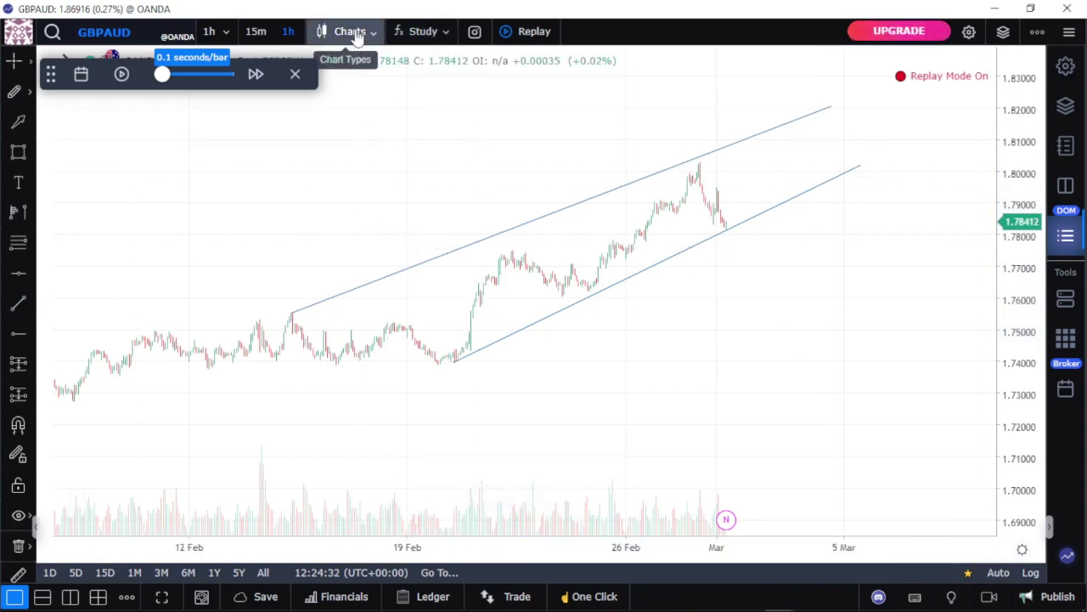
Step: Add the Exponential Moving Average indicator found by searching 'mov'
left_click(423, 32)
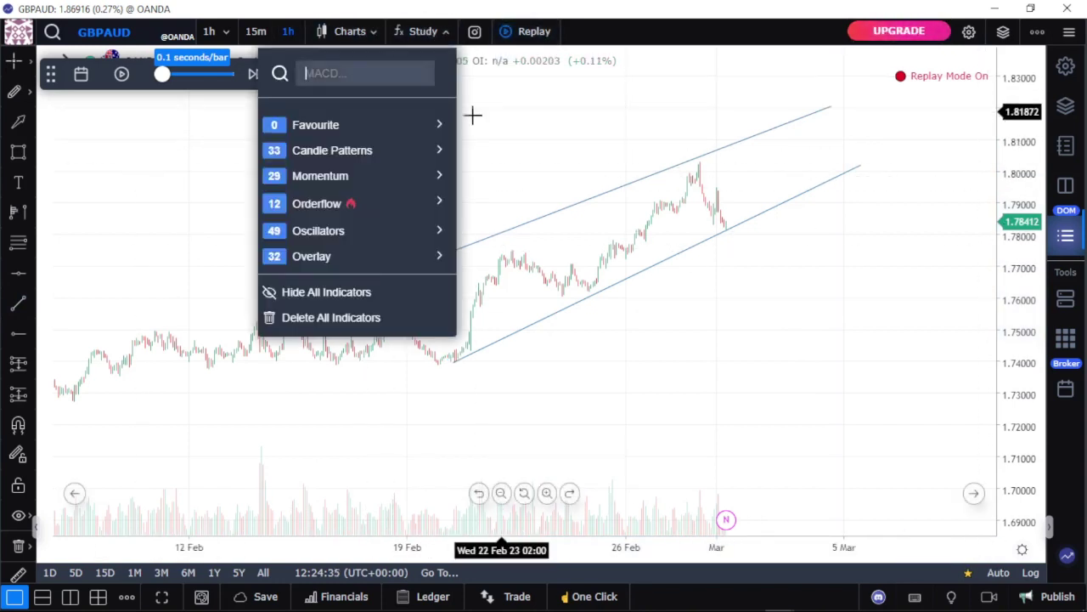
type("mov")
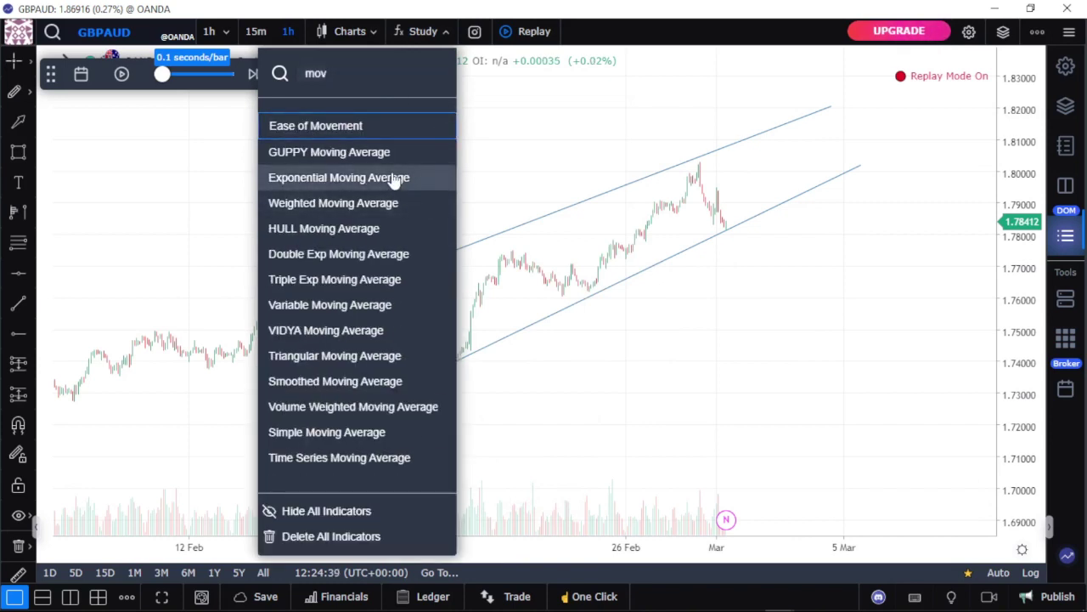
left_click(405, 178)
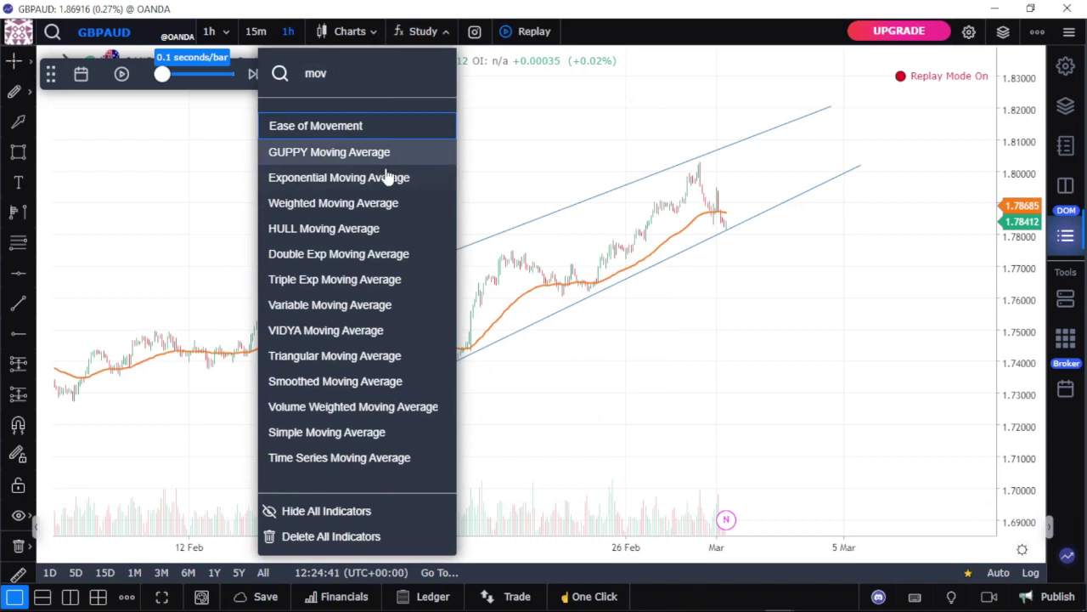
Step: Move the replay control bar to the chart's upper middle
left_click(353, 34)
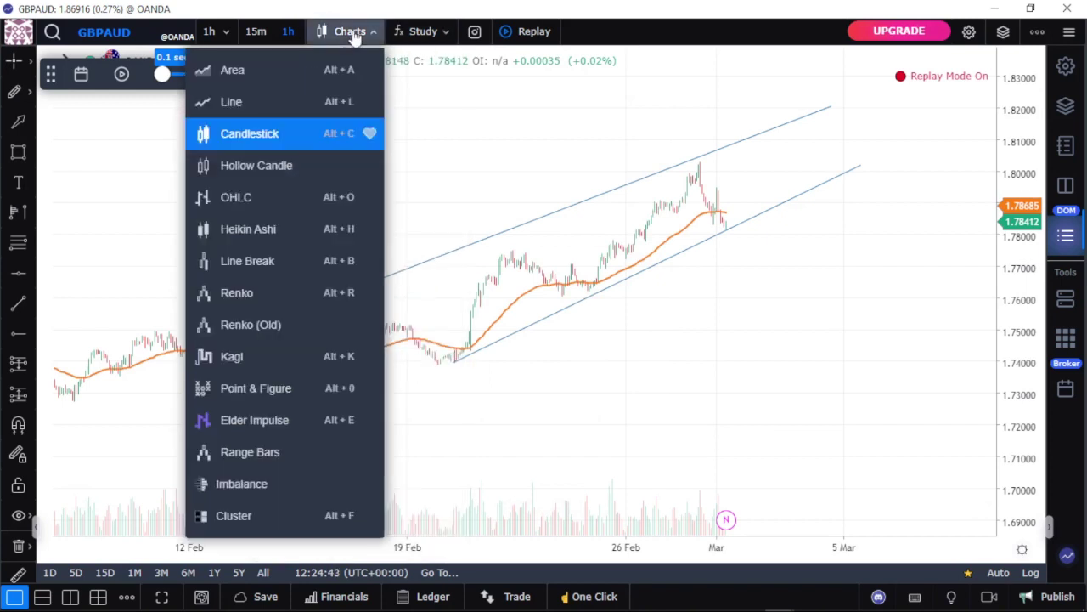
left_click(352, 34)
left_click_drag(50, 74, 239, 158)
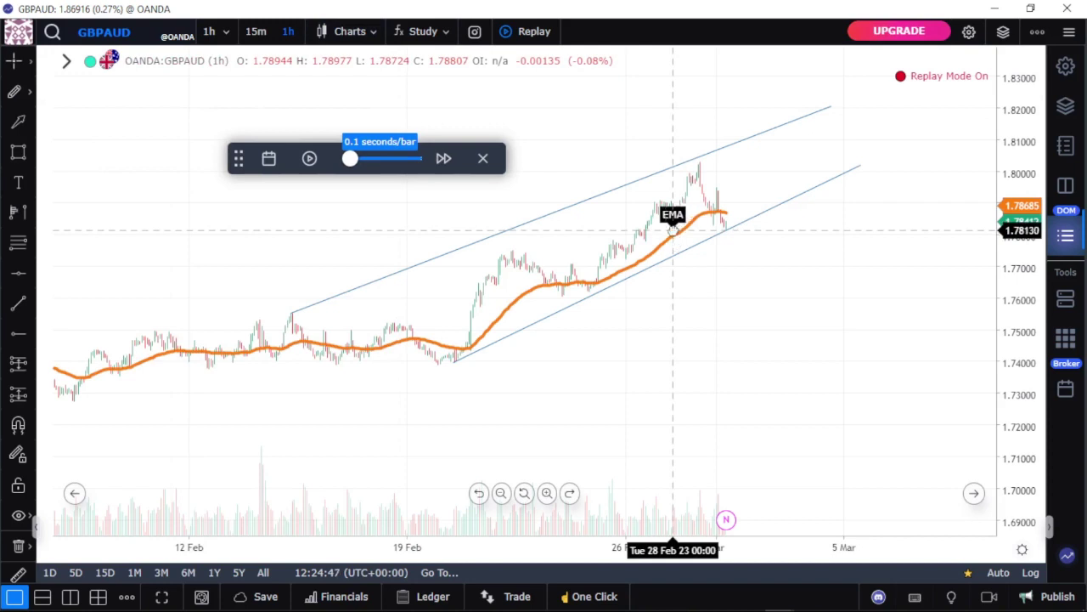
Step: Set the EMA period to 200 and apply it
double_click(672, 230)
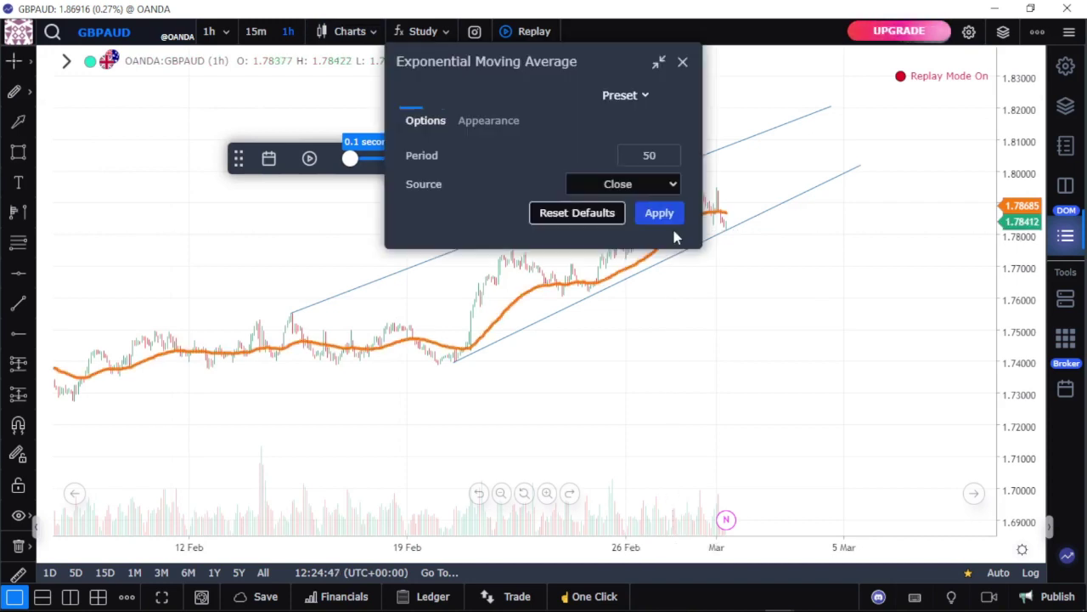
left_click(657, 160)
type("200")
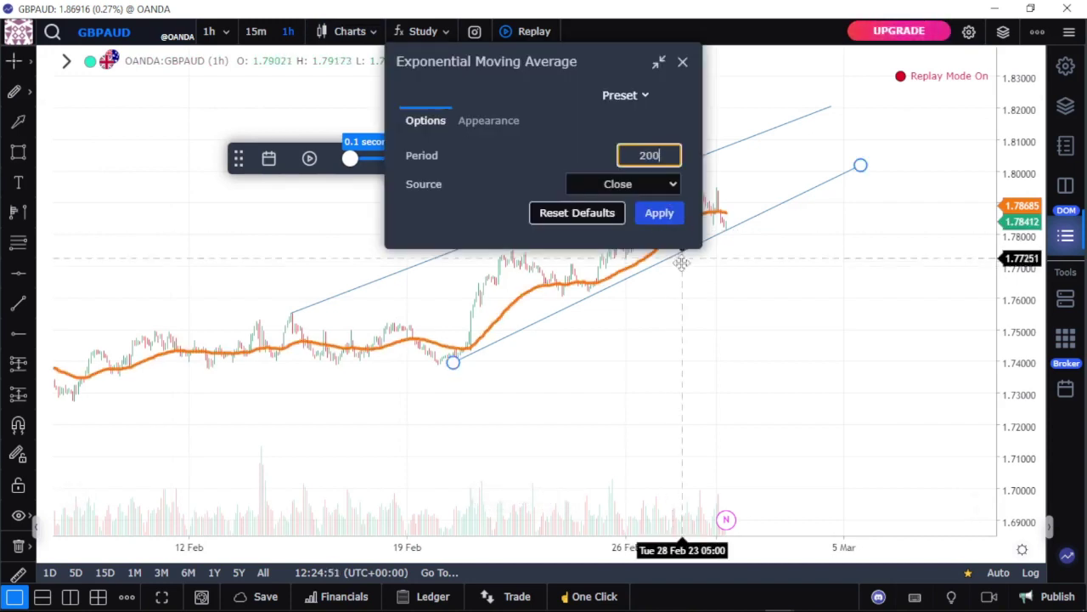
left_click(666, 222)
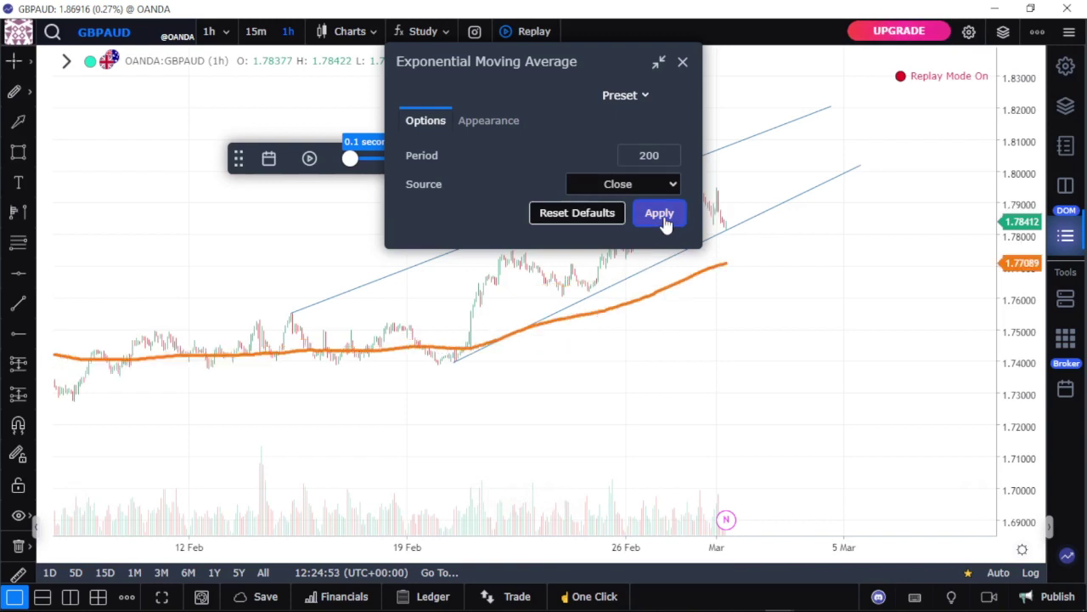
Step: Colour the EMA purple and draw it as a step line
left_click(484, 121)
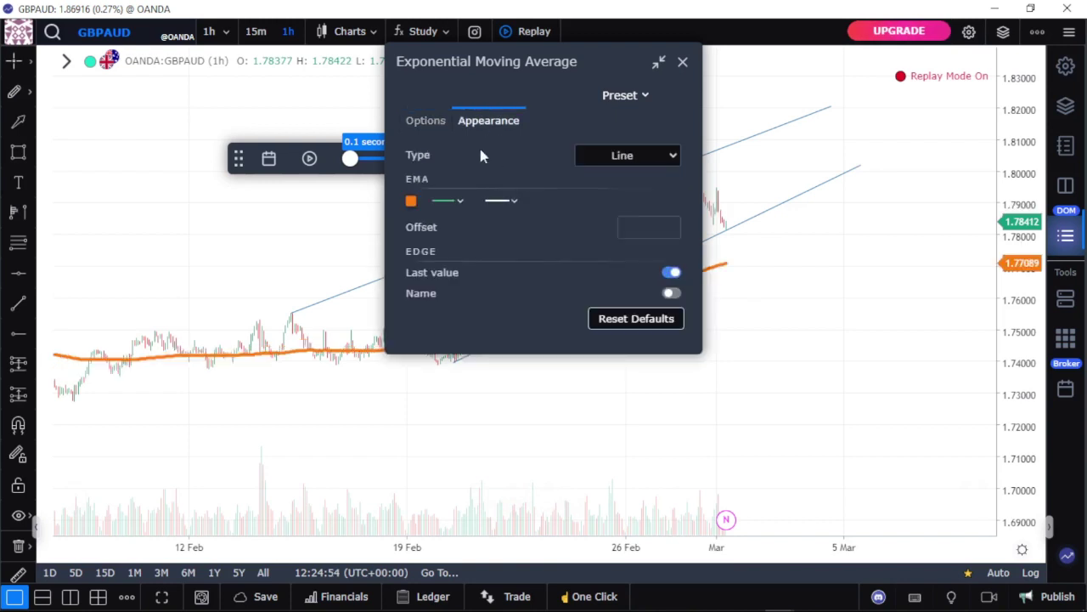
left_click(411, 202)
left_click(512, 334)
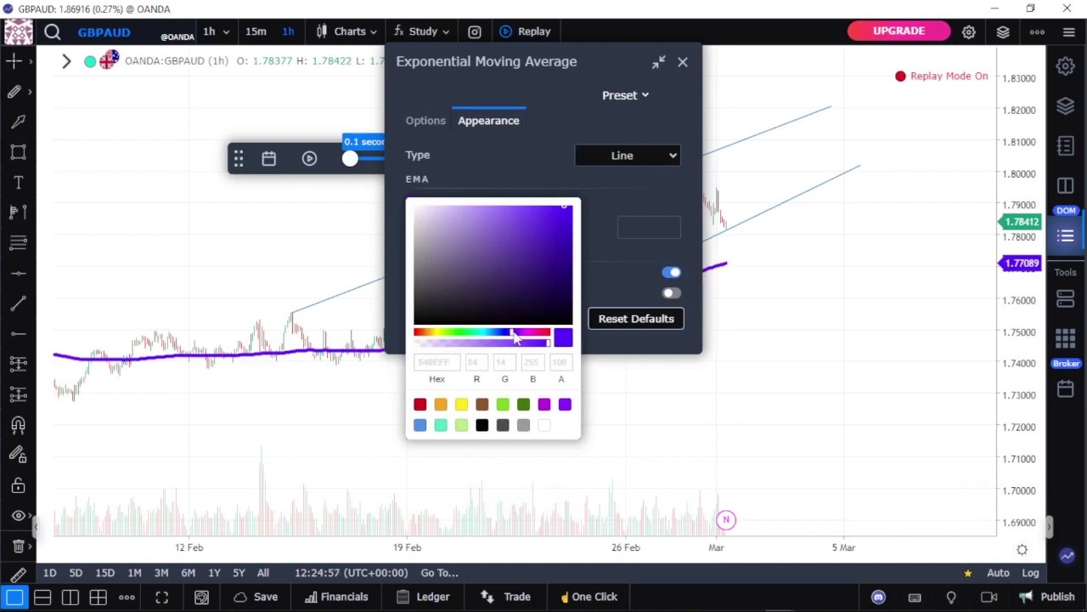
left_click(669, 201)
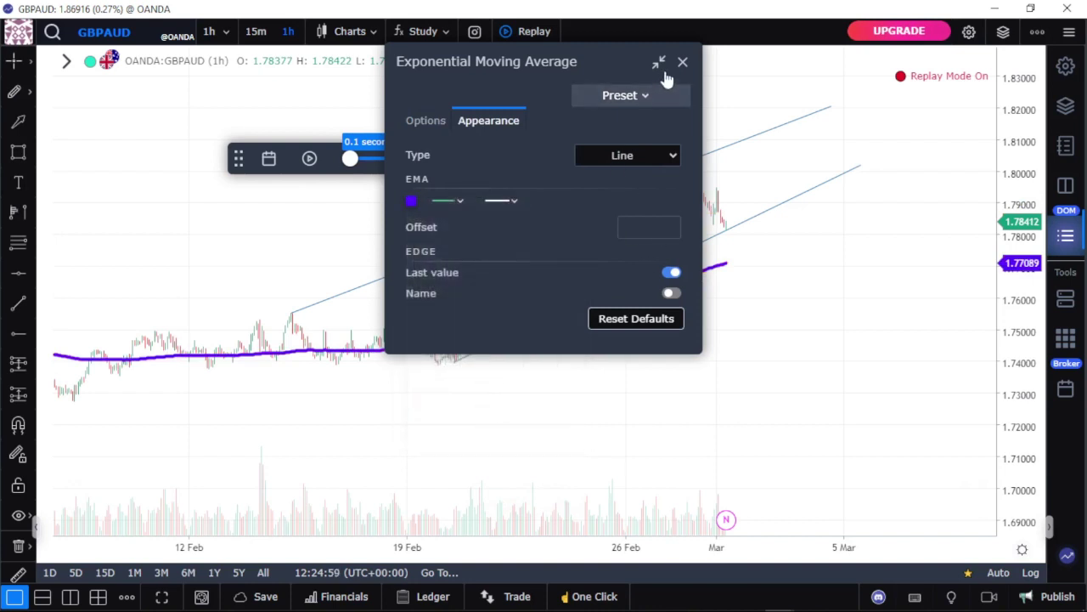
left_click(608, 155)
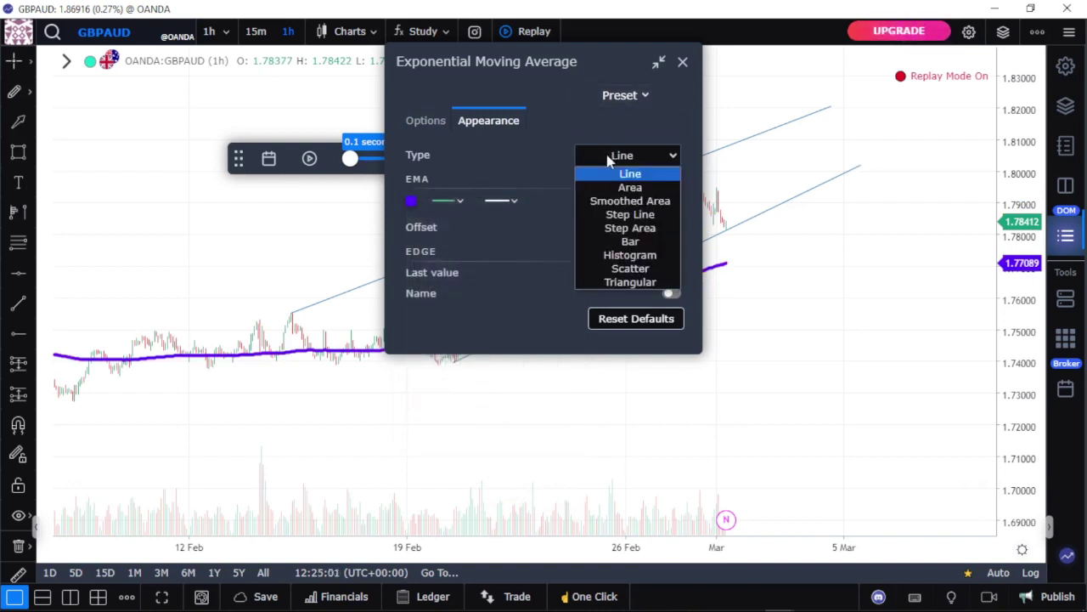
left_click(626, 186)
left_click(616, 161)
left_click(629, 214)
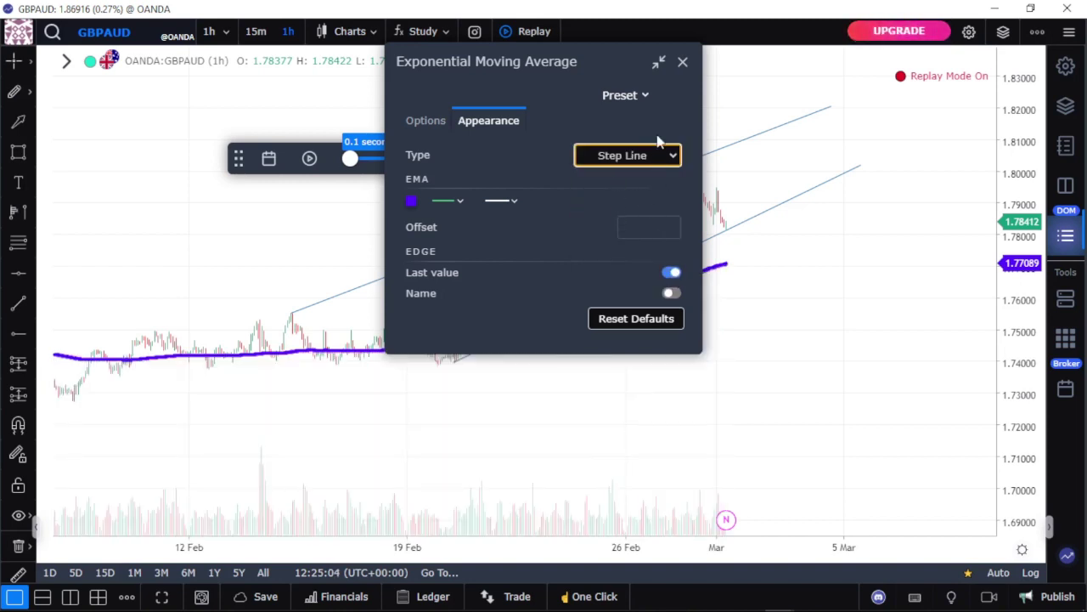
left_click(681, 64)
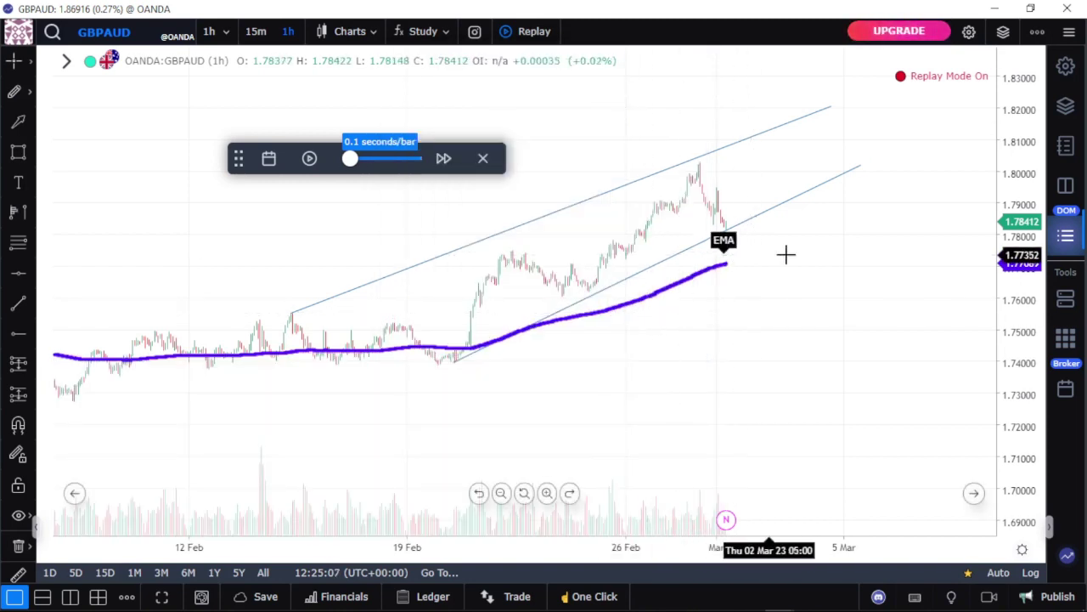
Step: Play the replay about 20 seconds to around 7 March 2023 (close 1.79938), then pause
left_click(309, 159)
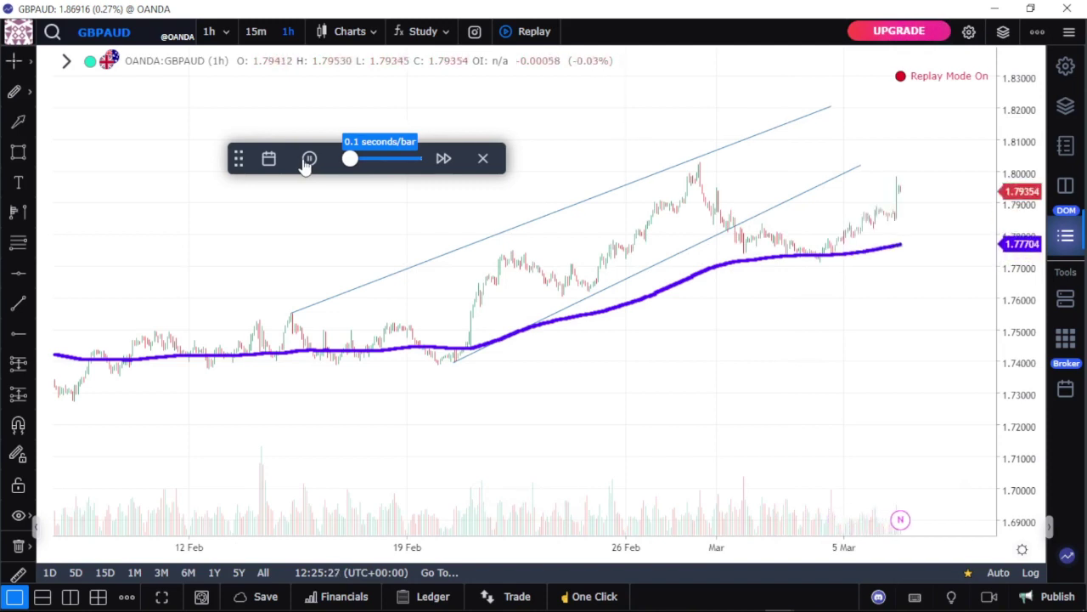
left_click(308, 160)
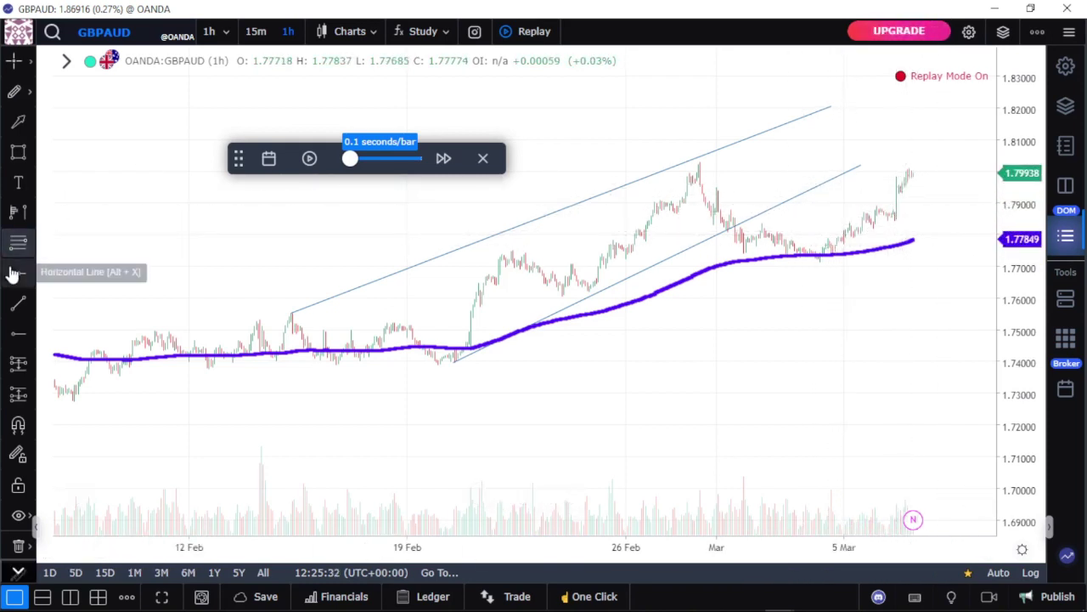
Step: Place a trial short position at the EMA bounce with stop near 1.808 and target near 1.733
left_click(17, 362)
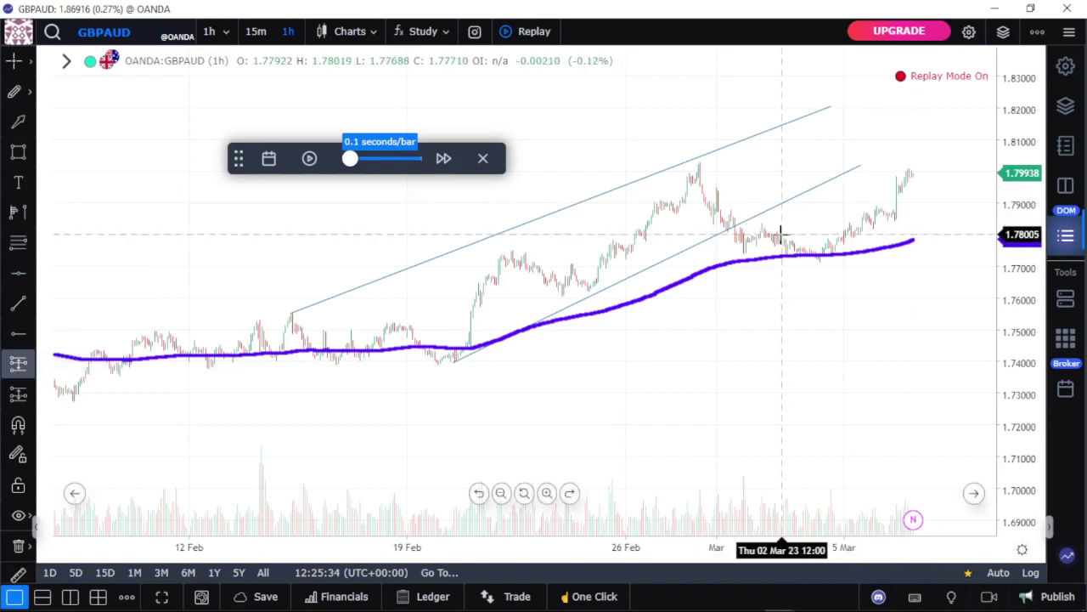
left_click(746, 241)
left_click(747, 200)
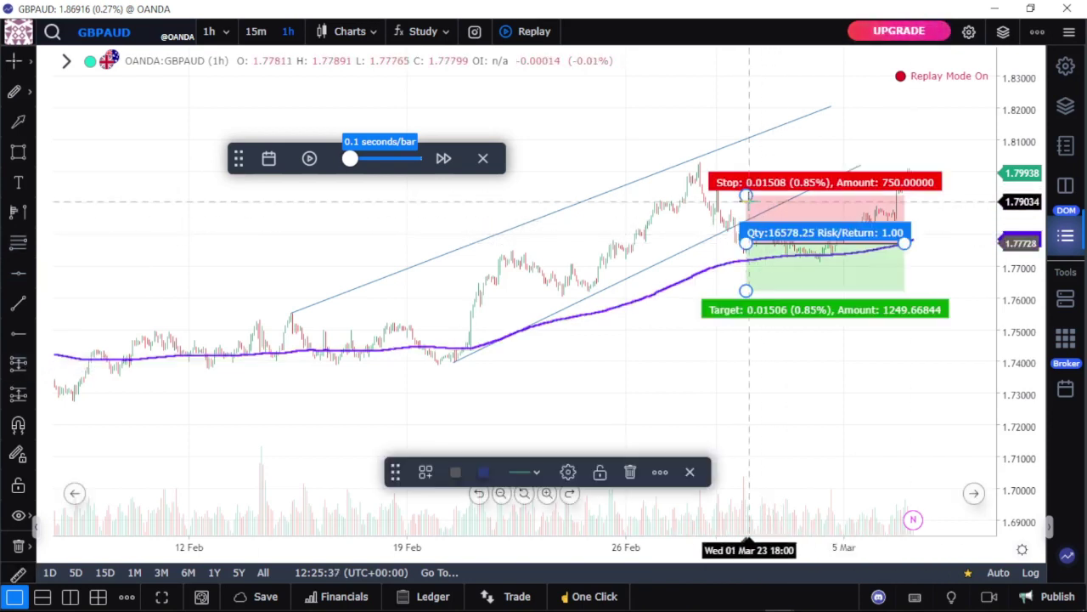
left_click_drag(744, 194, 745, 145)
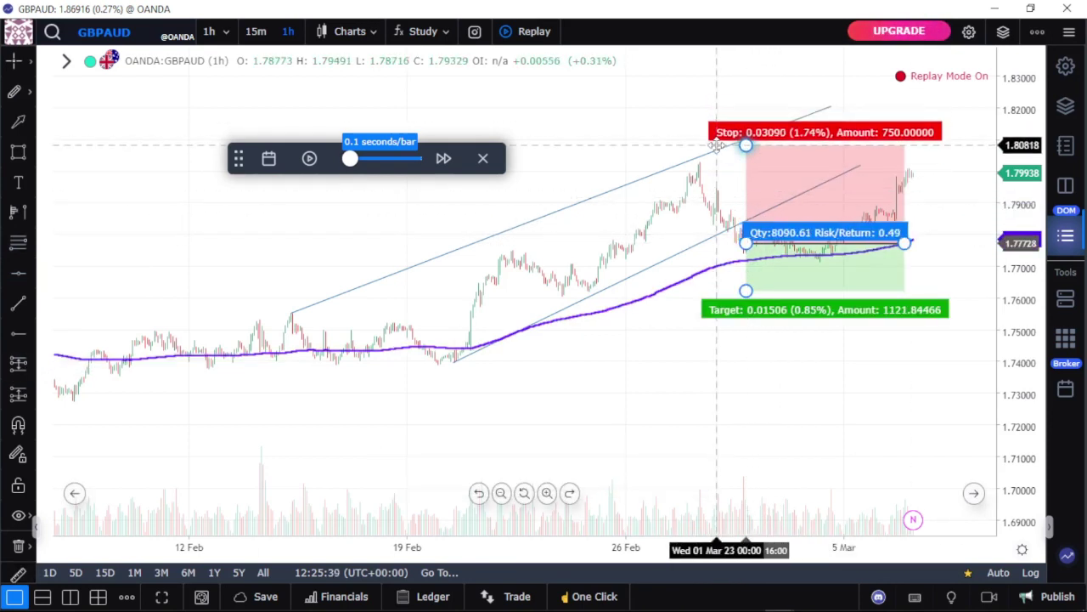
left_click_drag(746, 291, 746, 392)
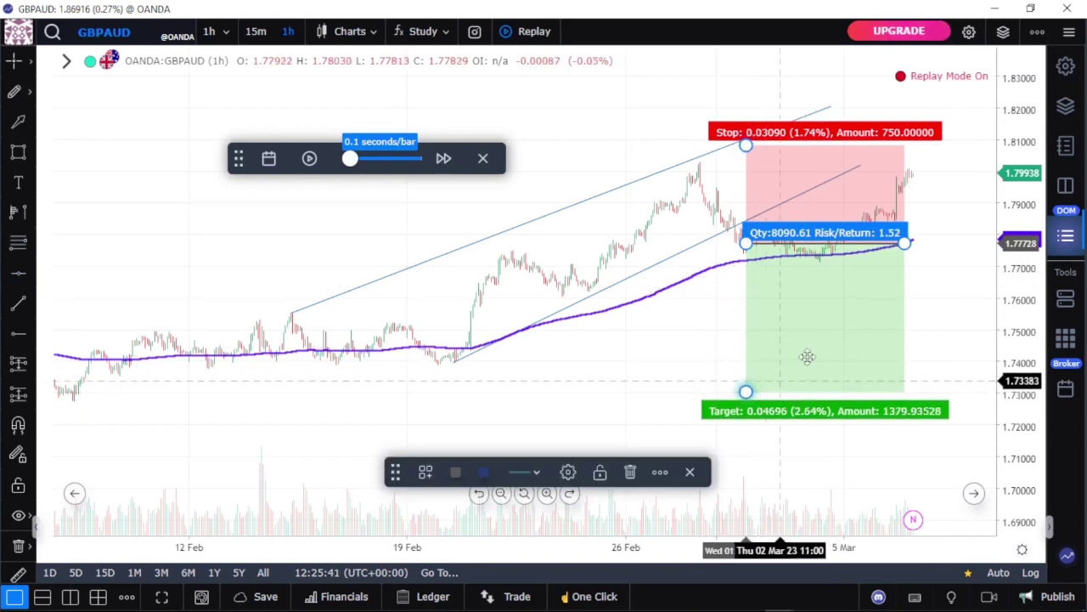
Step: Replay forward to about 10 March, then delete the short-position drawing
left_click(311, 159)
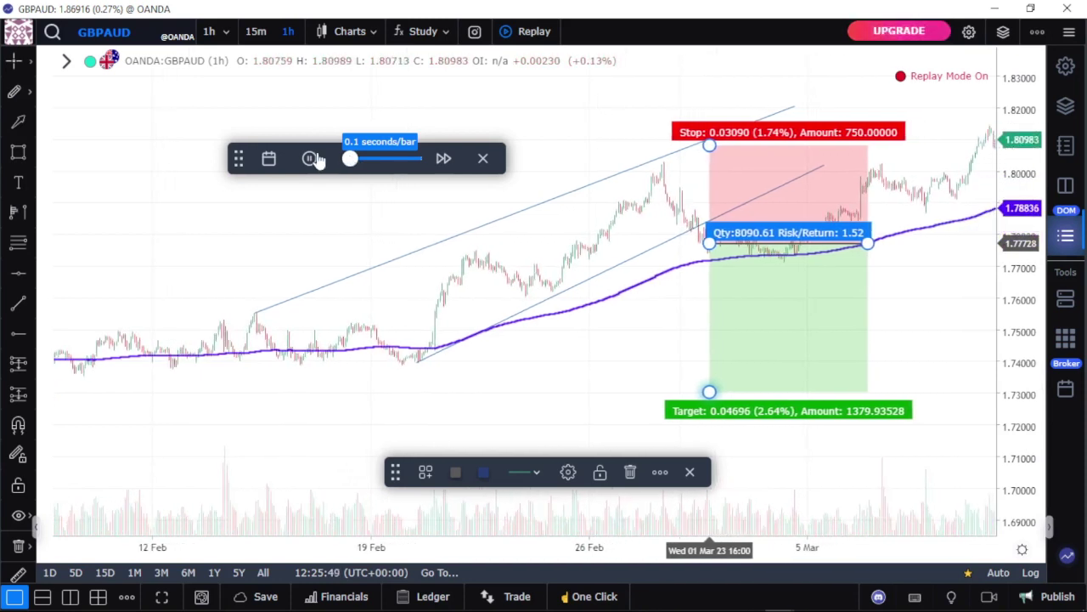
left_click(311, 159)
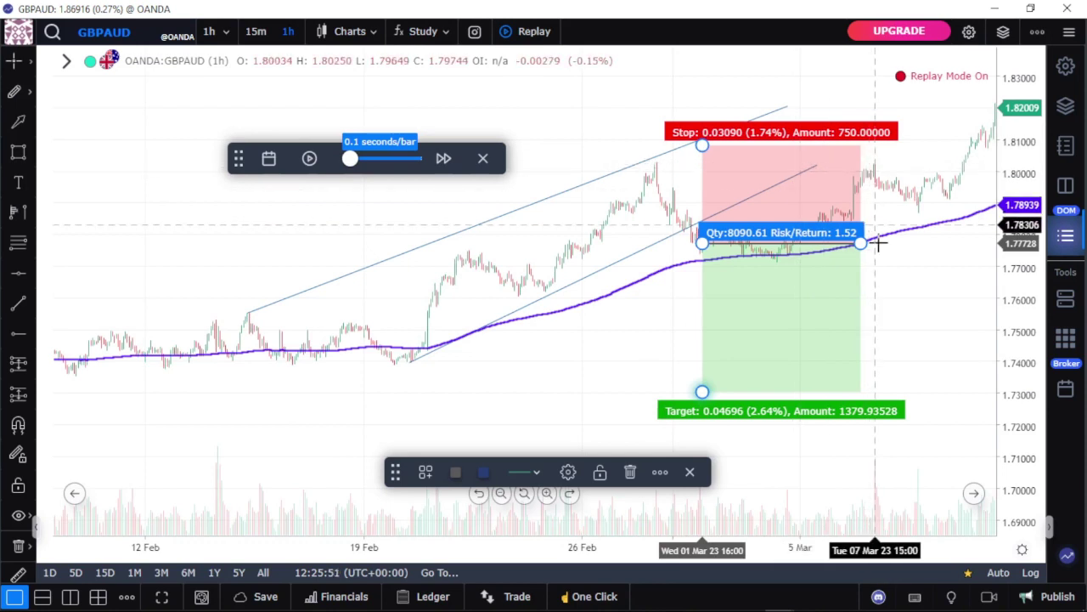
left_click_drag(862, 246, 742, 386)
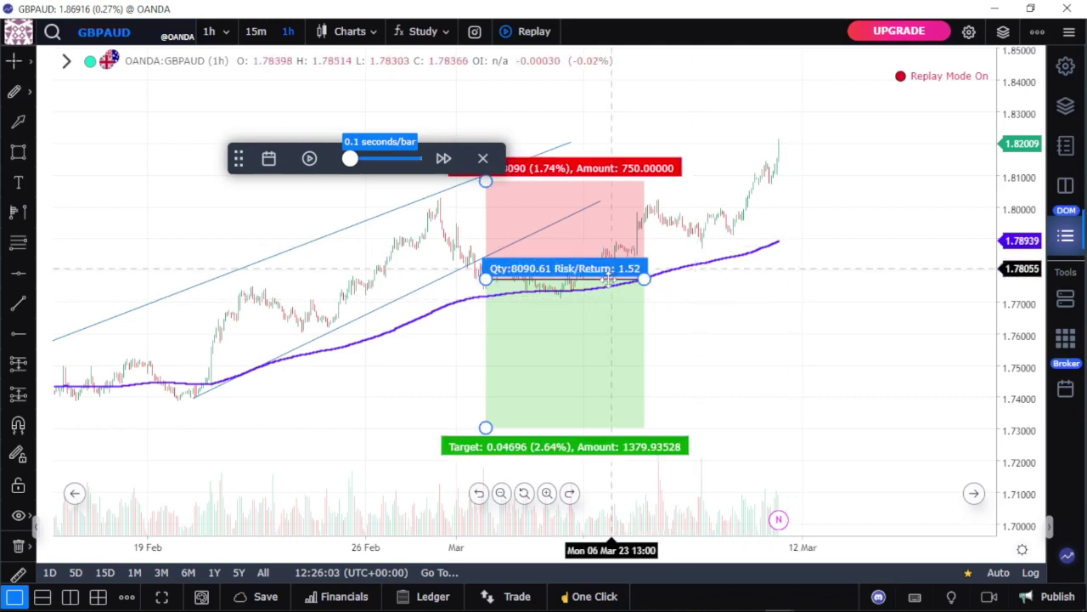
left_click(596, 305)
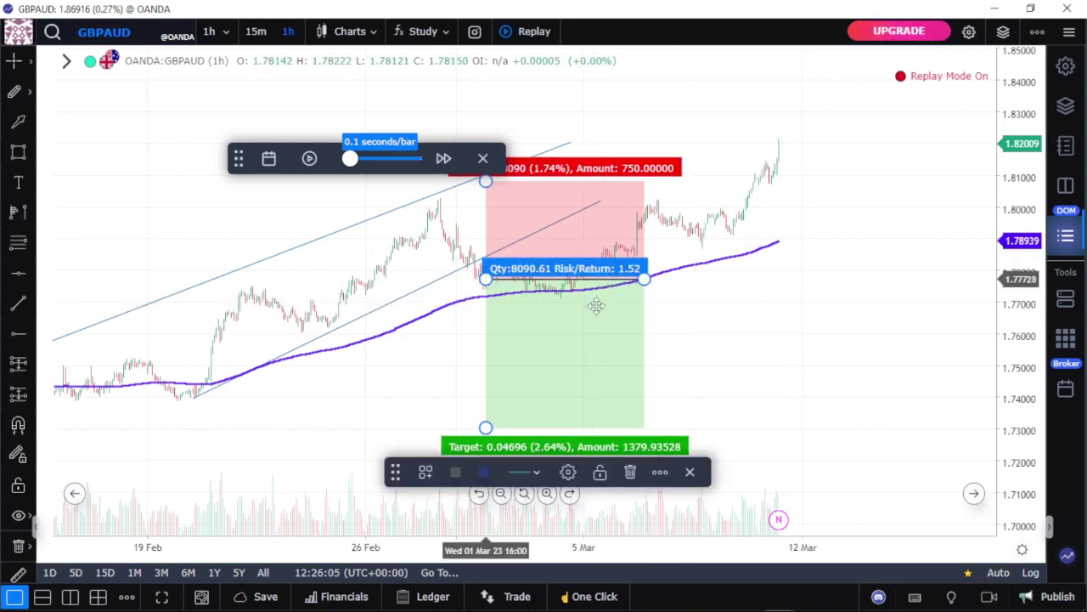
key("Delete")
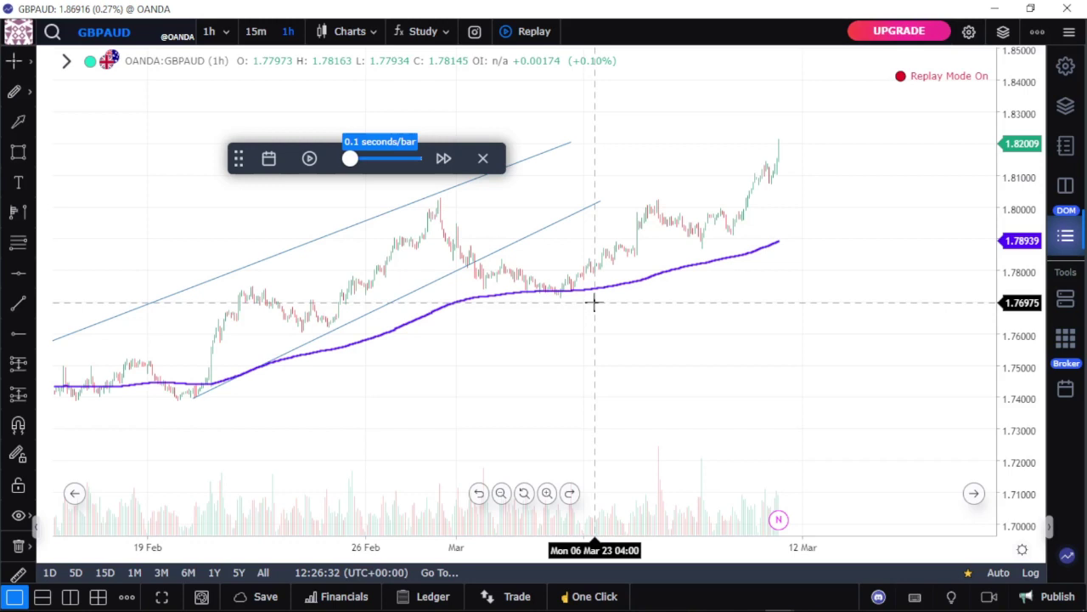
Step: Zoom the time axis out to show 12 Feb through 19 Mar
scroll(592, 310, "down", 2)
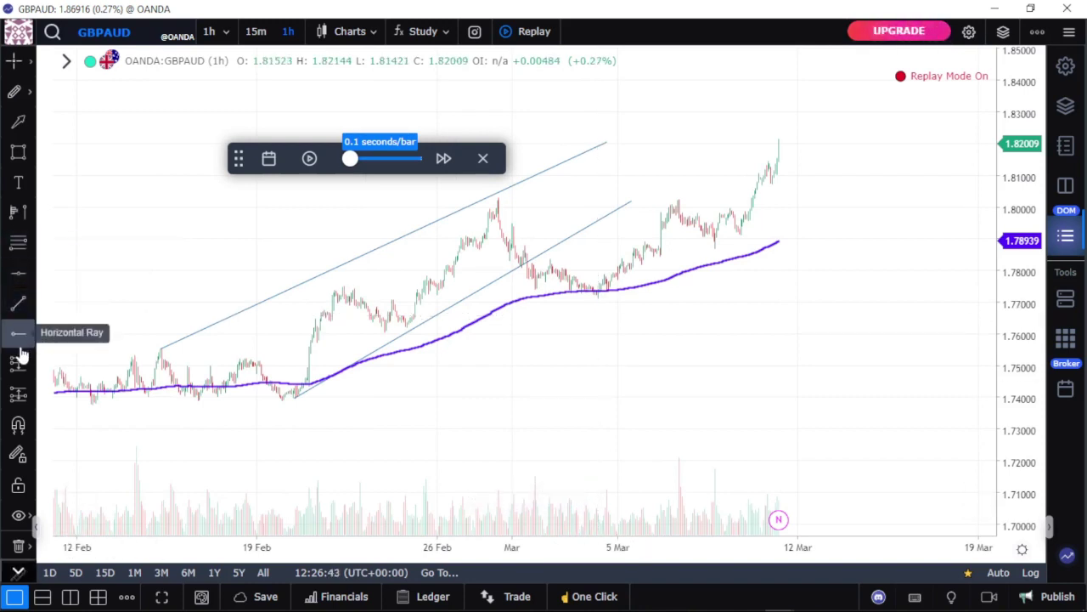
Step: Place a long position at the early-March EMA bounce near 1.771, target raised to the upper channel line
left_click(17, 393)
left_click(599, 297)
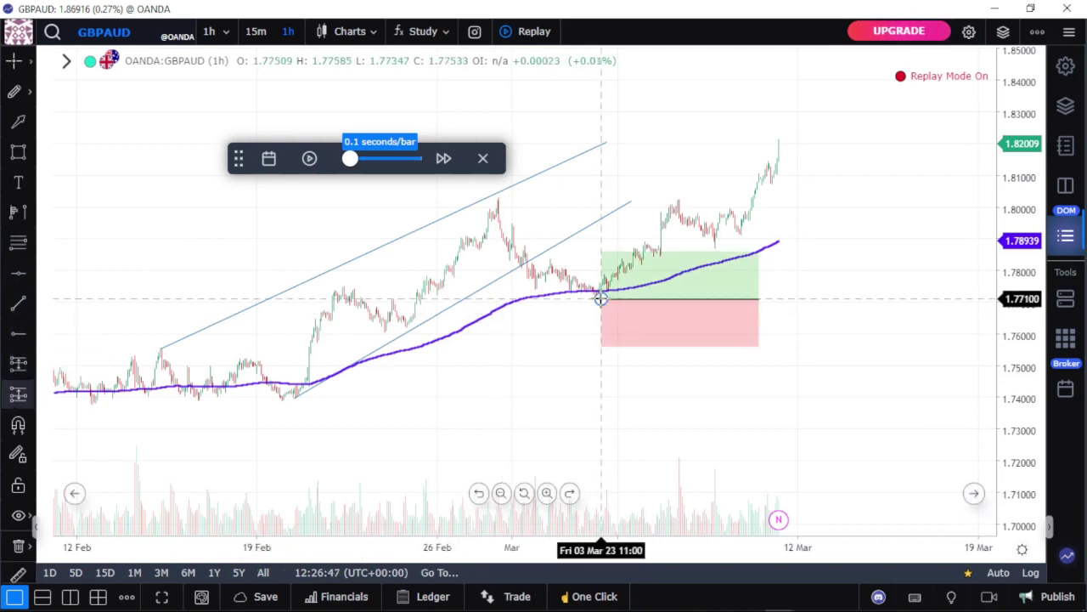
left_click_drag(593, 221, 522, 170)
left_click(604, 140)
left_click_drag(604, 168, 599, 128)
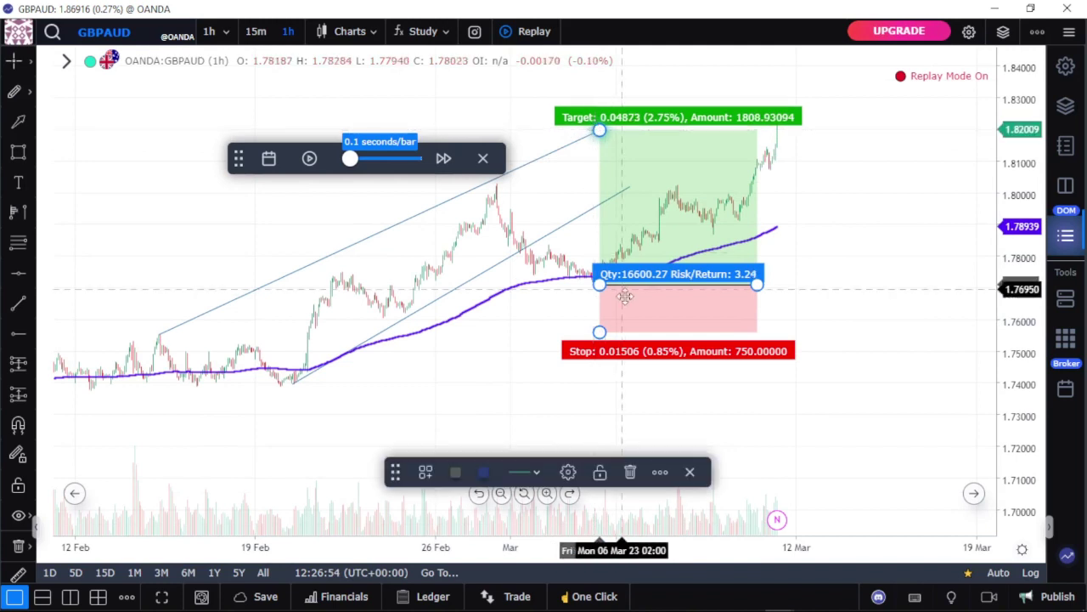
Step: Drag the long position's stop loss down to about 1.743 (1.57%), cutting risk/return to 1.75
double_click(605, 328)
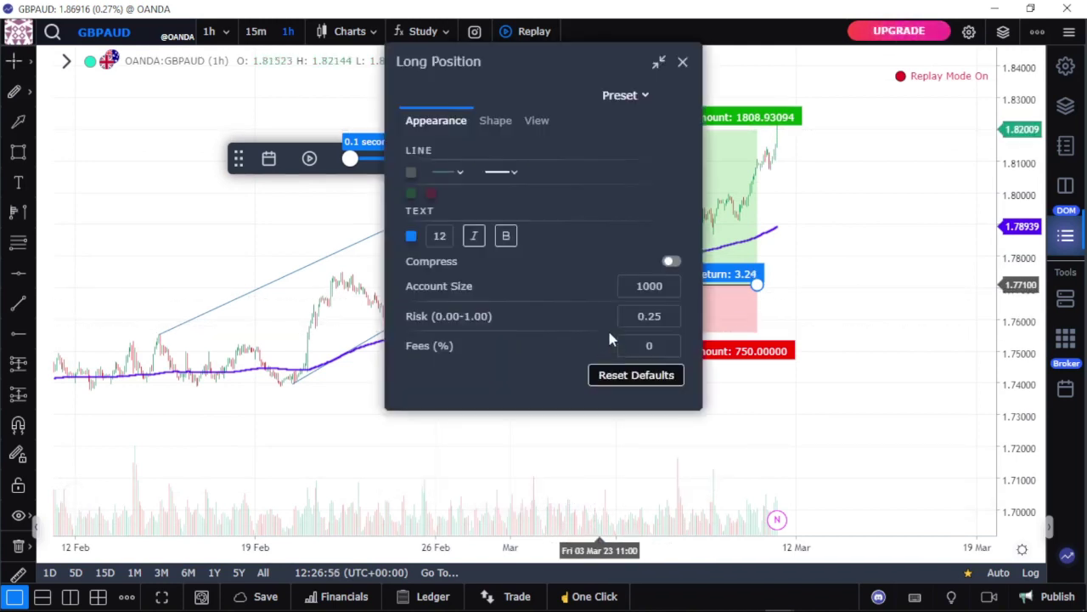
key("Escape")
left_click_drag(599, 331, 597, 352)
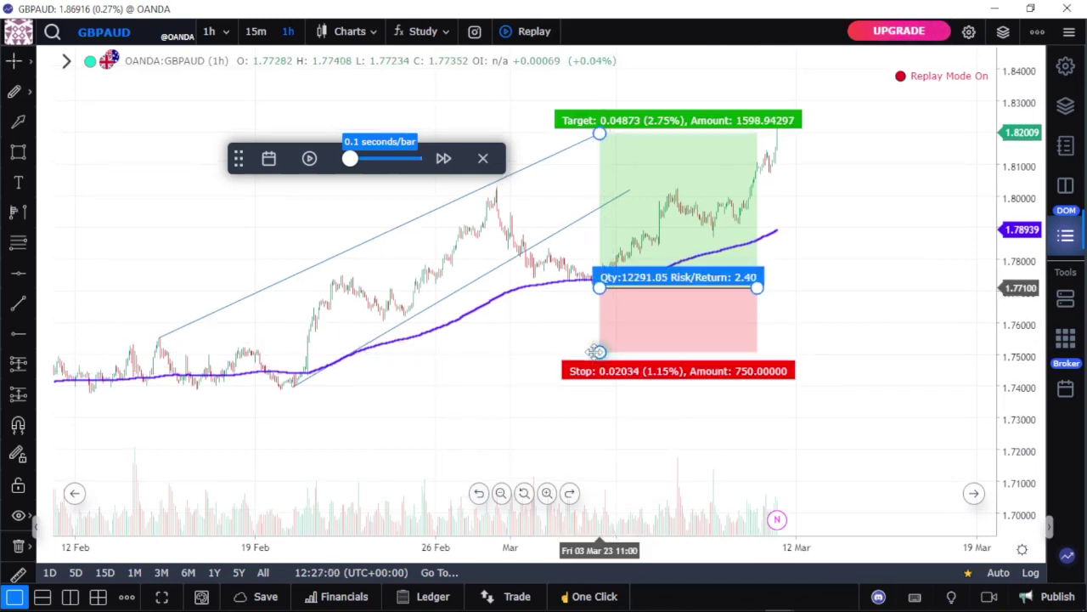
double_click(598, 352)
left_click(595, 378)
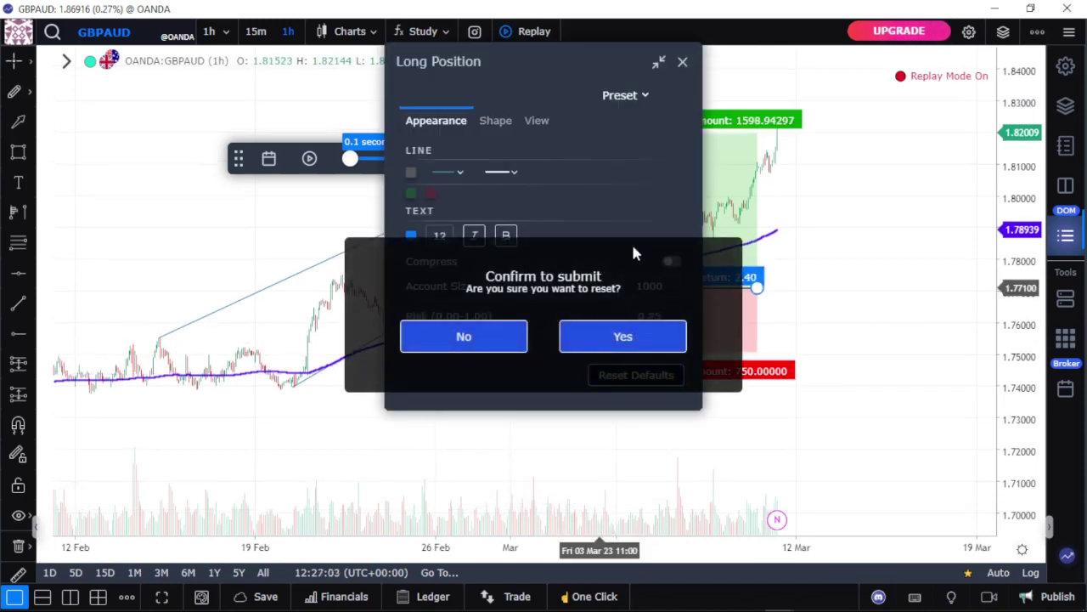
left_click(486, 346)
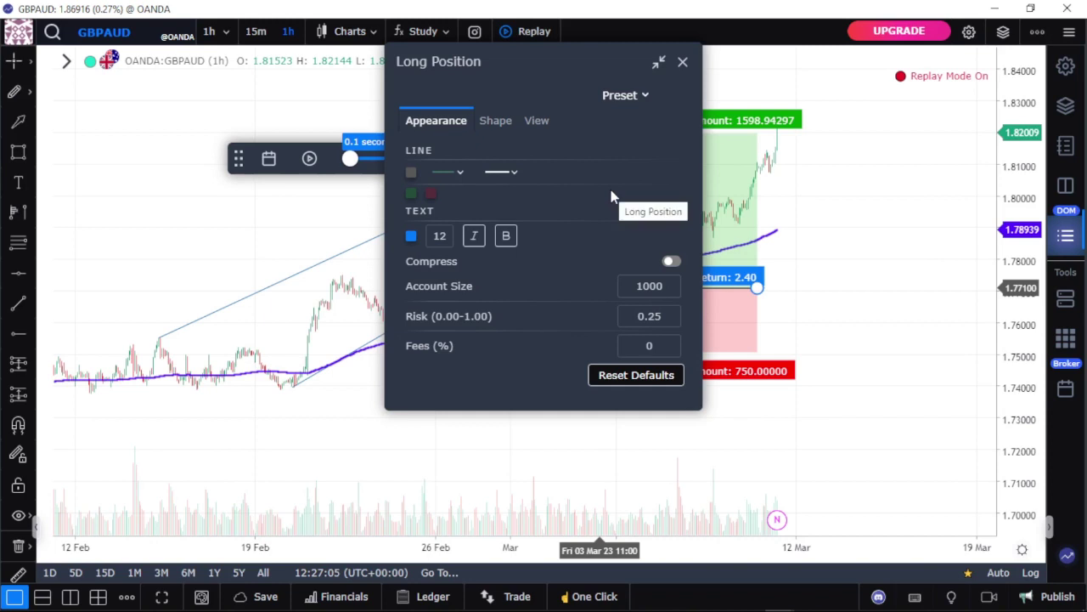
left_click(681, 65)
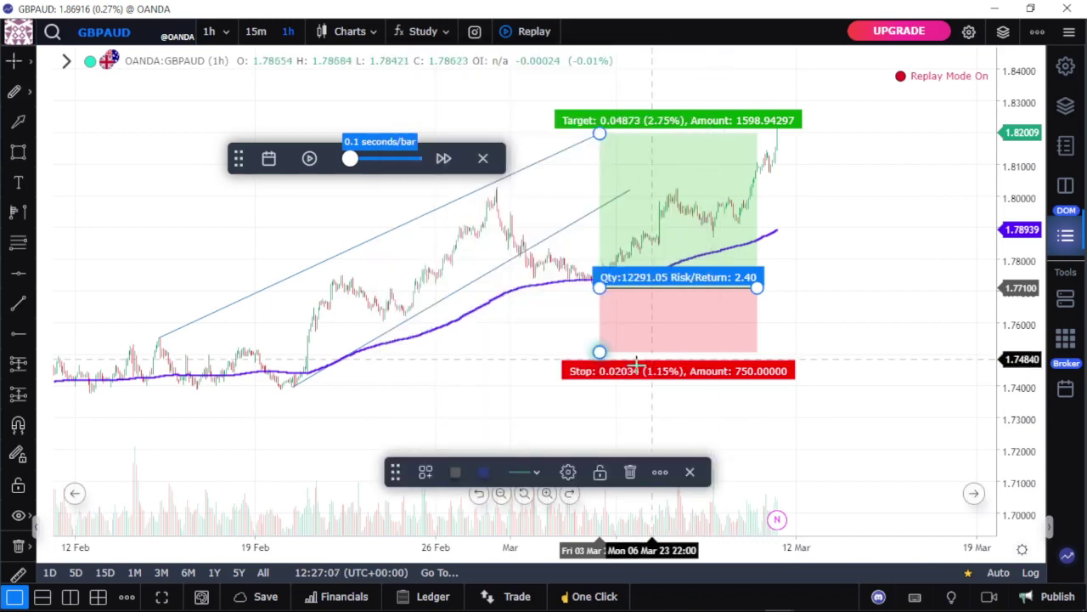
left_click_drag(599, 351, 599, 375)
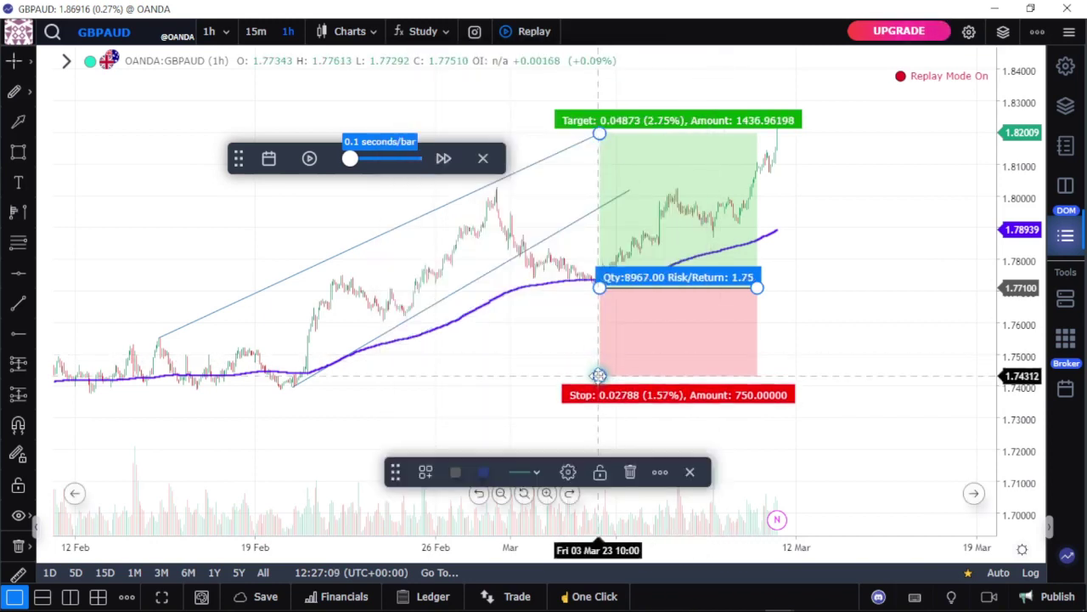
left_click(790, 339)
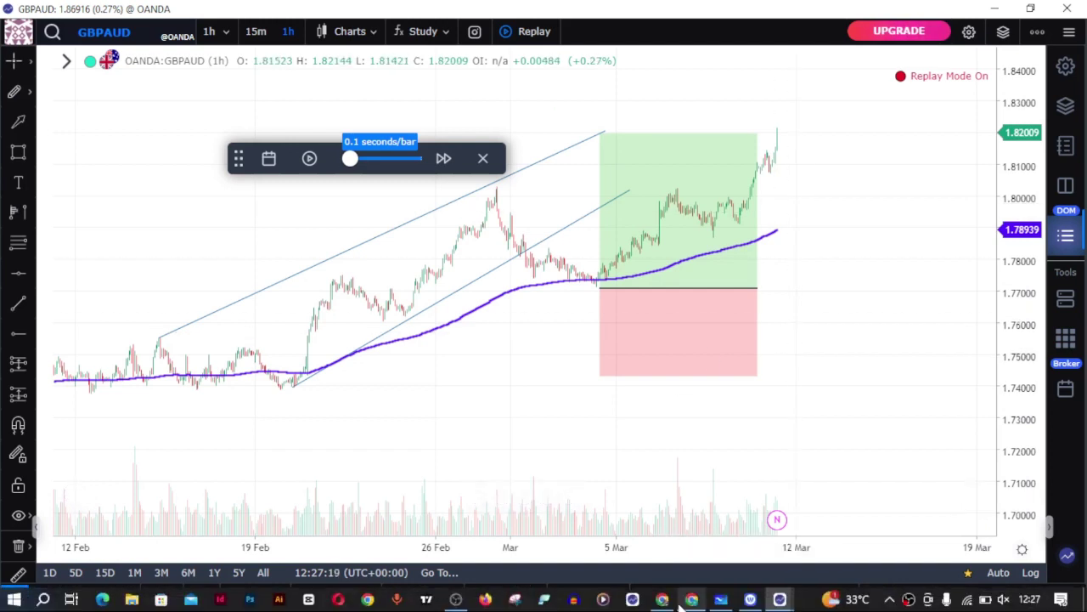
Step: Bring up the Whiteboard Backtesting board and select its six-item checklist, 'Your setup.' to 'Final result.'
left_click(722, 604)
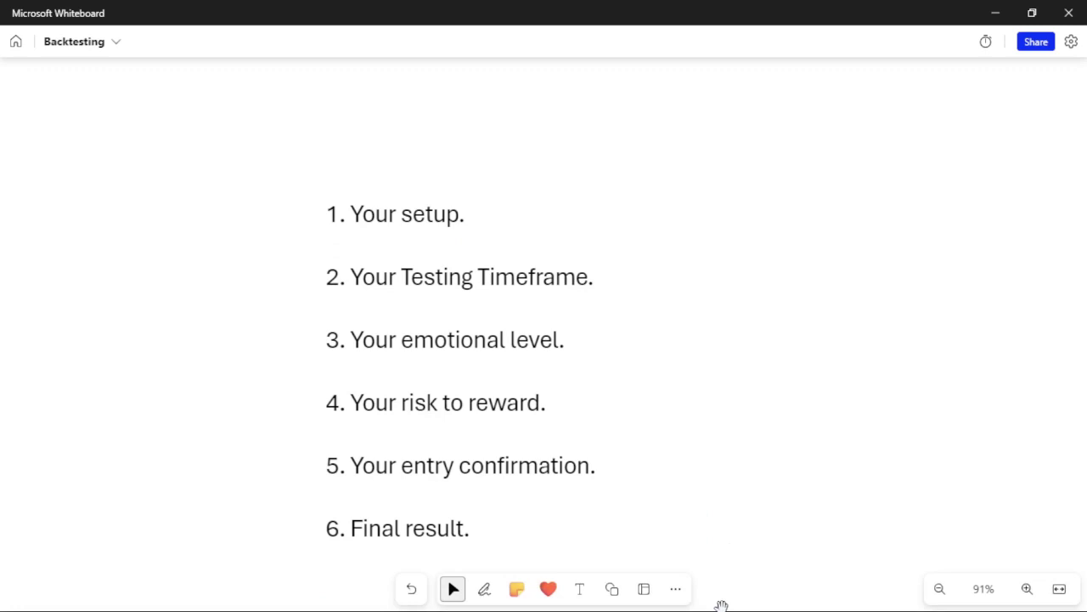
scroll(746, 438, "down", 1)
scroll(746, 438, "up", 2)
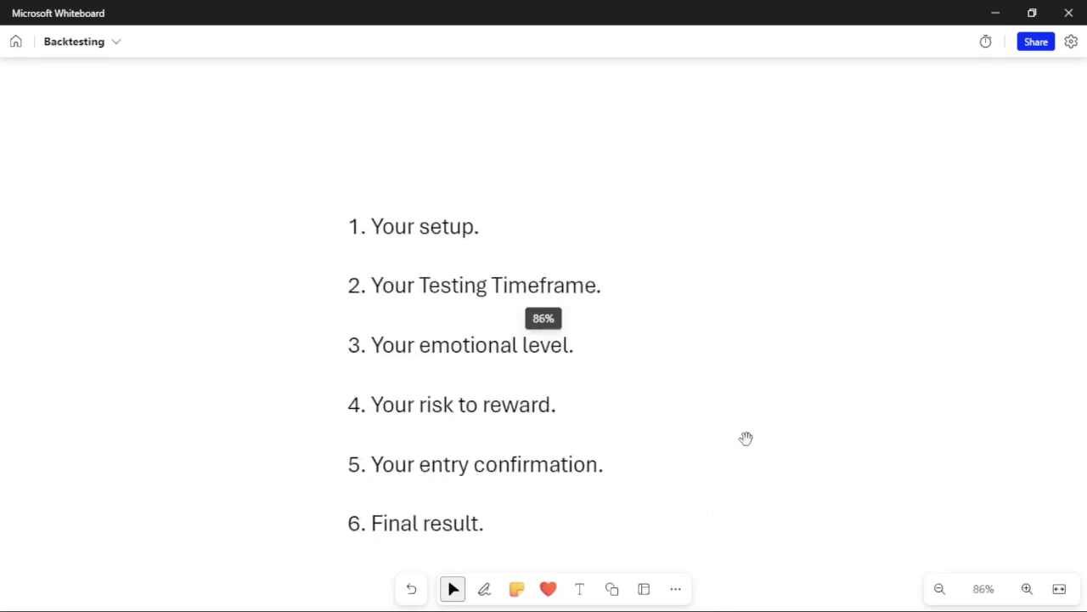
left_click(410, 214)
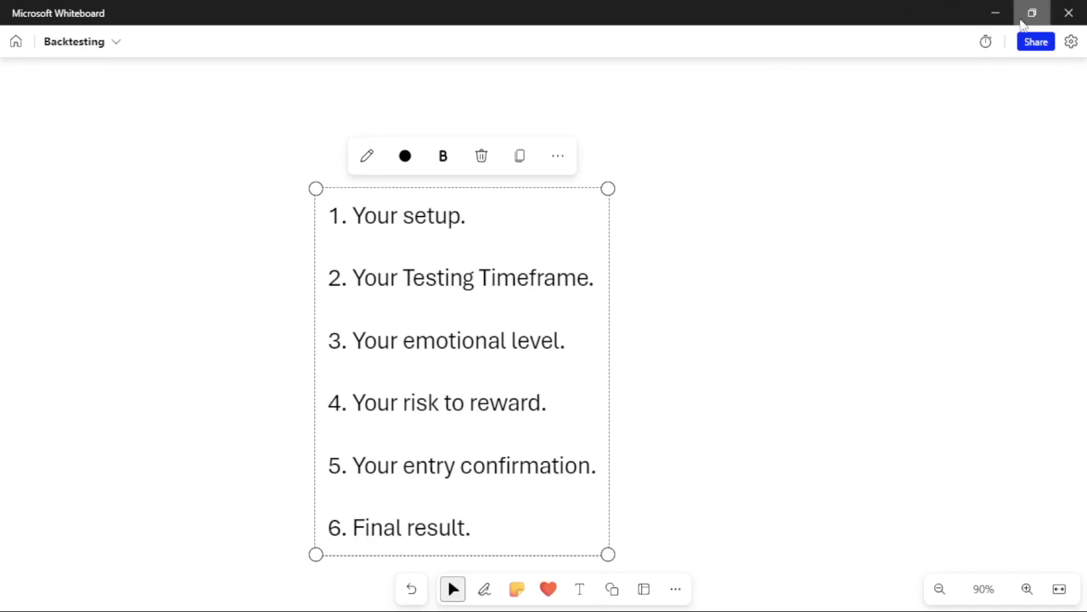
left_click(995, 13)
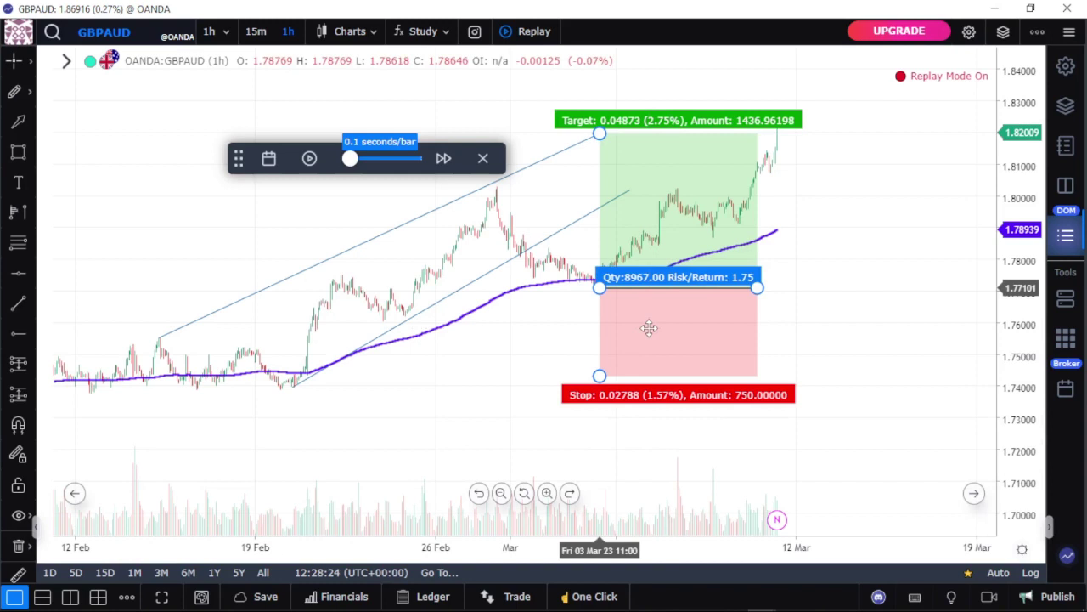
Step: Review the long position's settings, nudge its stop near 1.743, and return to the Backtesting checklist
double_click(649, 328)
left_click(682, 63)
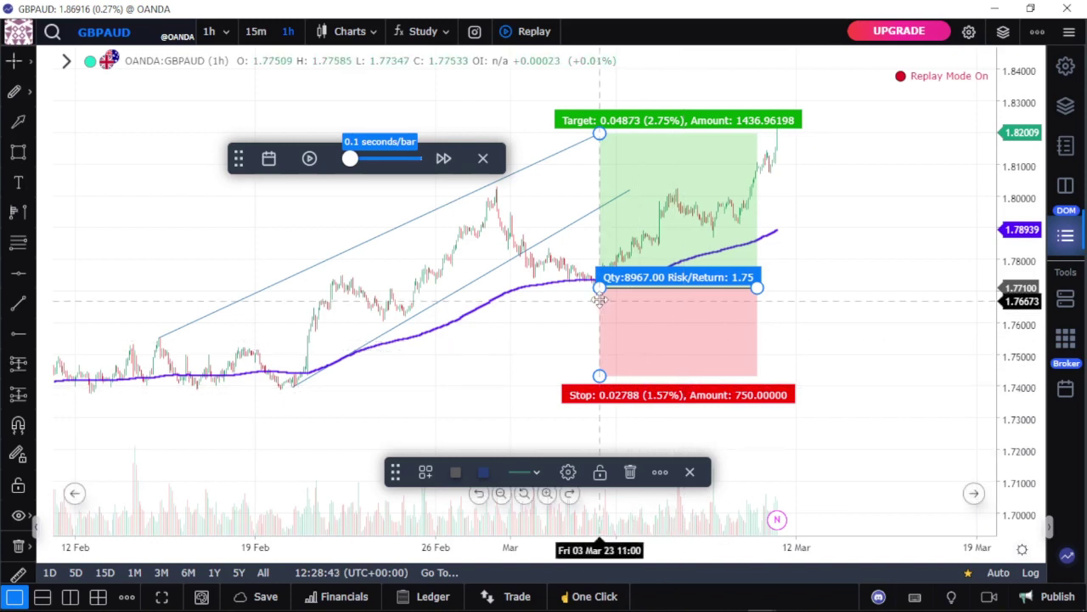
mouse_move(609, 371)
left_mouse_down()
mouse_move(599, 343)
mouse_move(580, 463)
mouse_move(599, 393)
mouse_move(599, 318)
mouse_move(599, 375)
left_mouse_up()
mouse_move(719, 600)
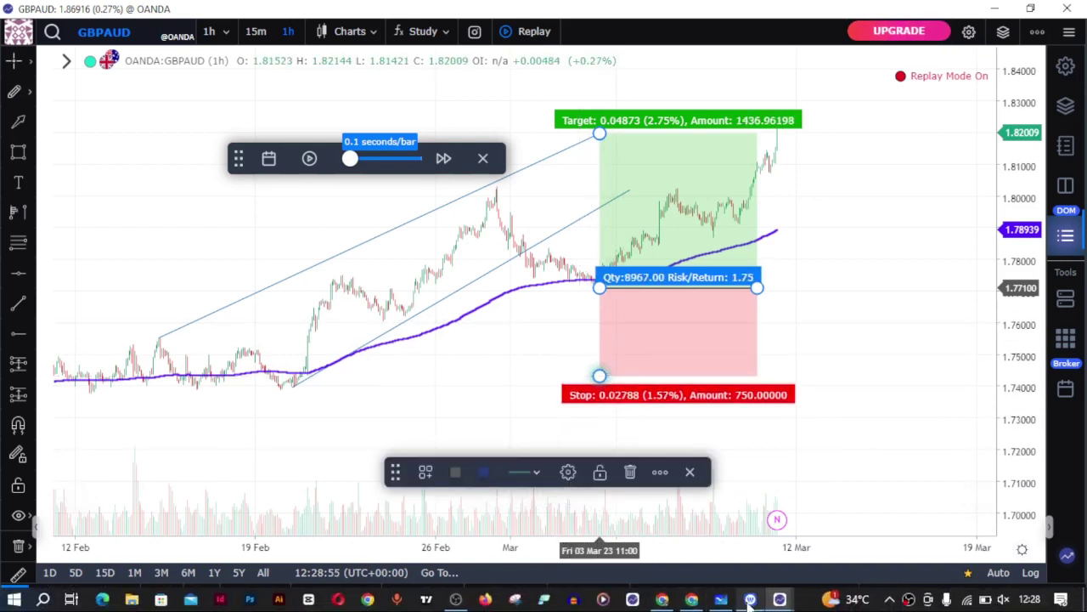
left_click(720, 600)
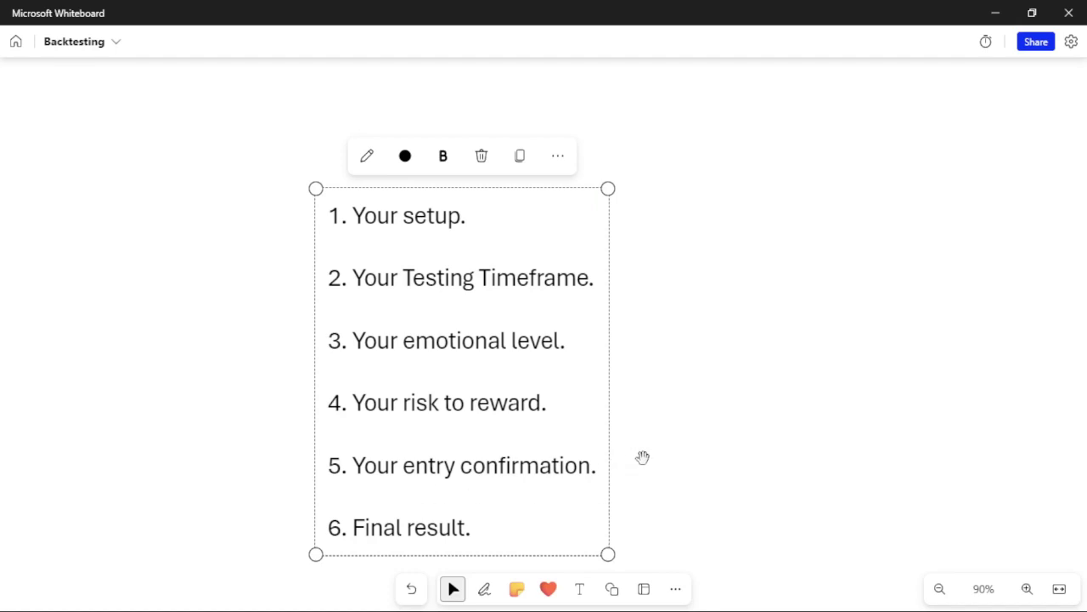
Step: Minimize Whiteboard to show the GBPAUD chart with its 2.75% target and 1.57% stop
left_click(996, 14)
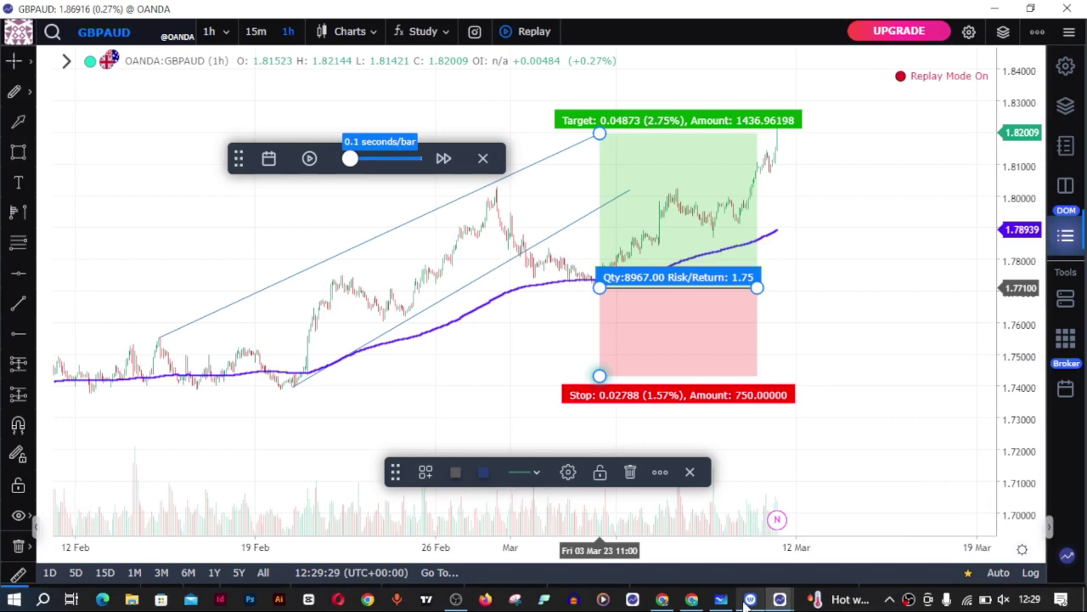
left_click(751, 600)
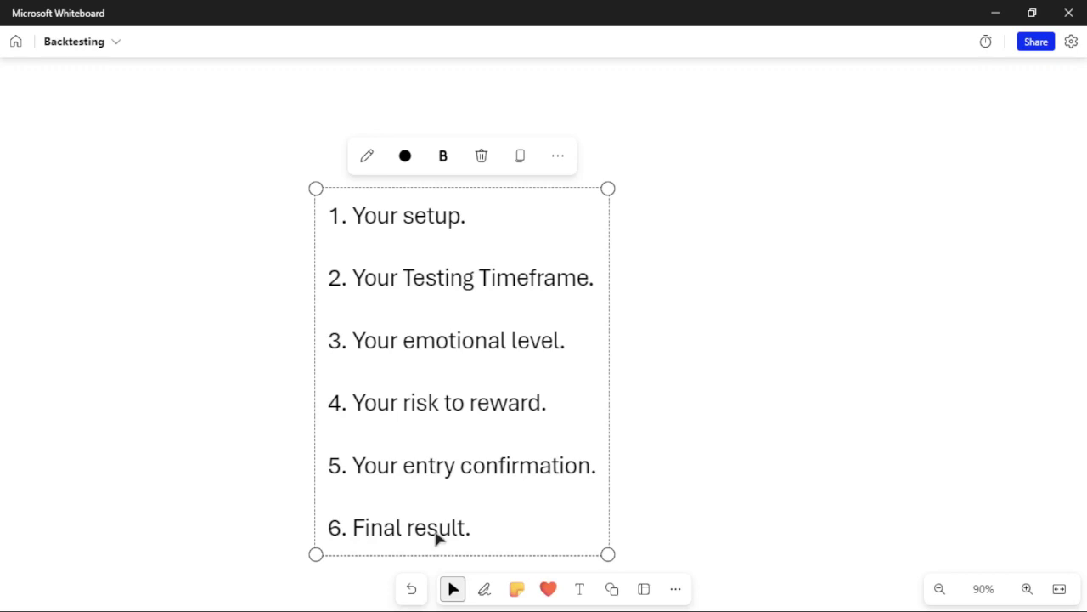
left_click(997, 18)
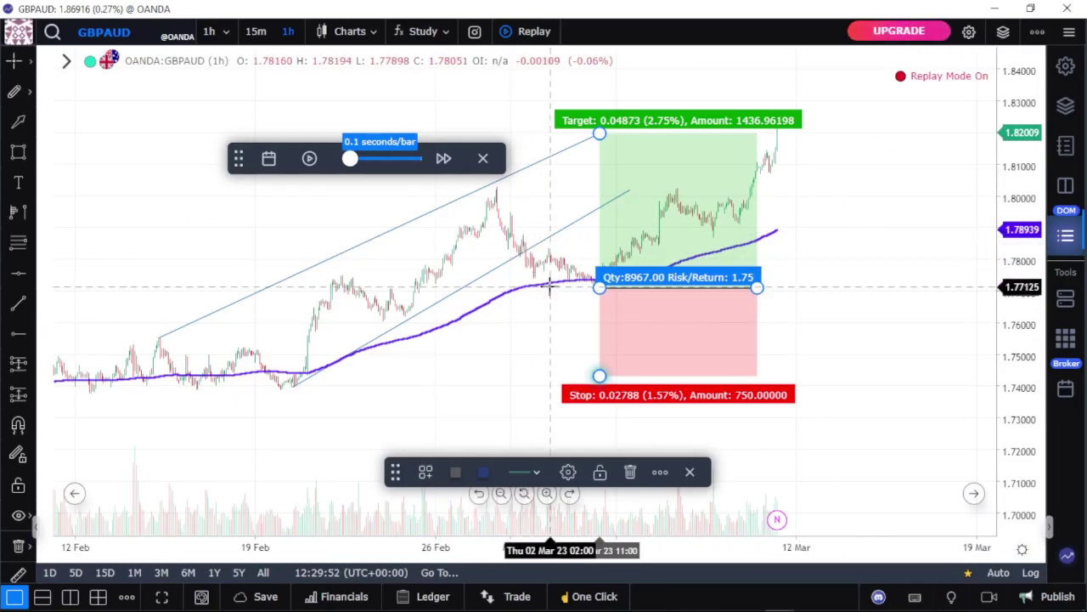
Step: Select the lower channel trend line, then switch to a blank Google Chrome tab
left_click(537, 248)
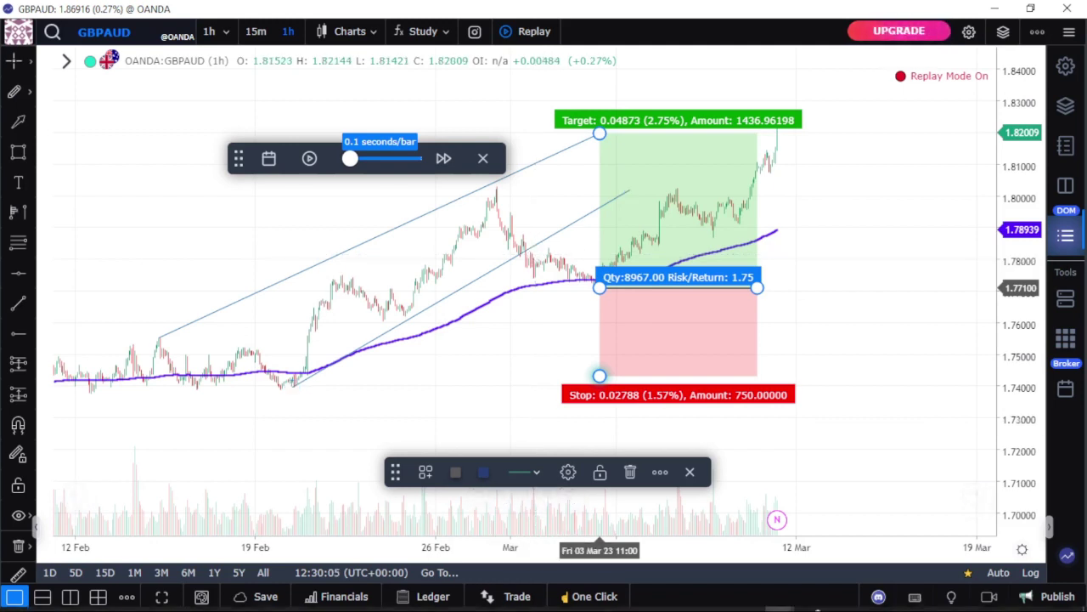
mouse_move(535, 603)
left_click(690, 599)
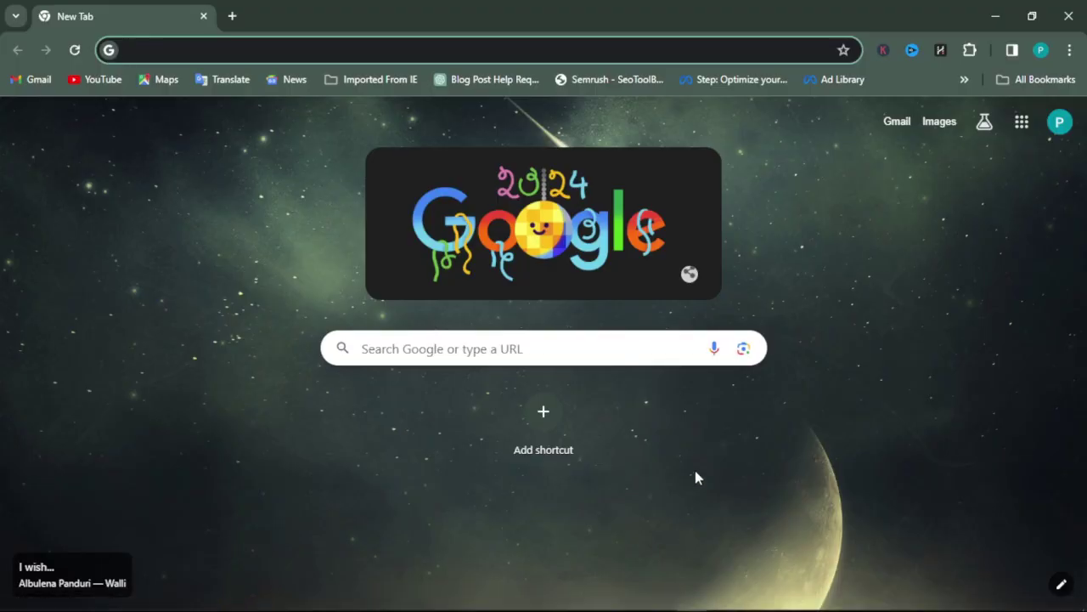
Step: Open YouTube from the bookmark and go to your own channel page
left_click(74, 85)
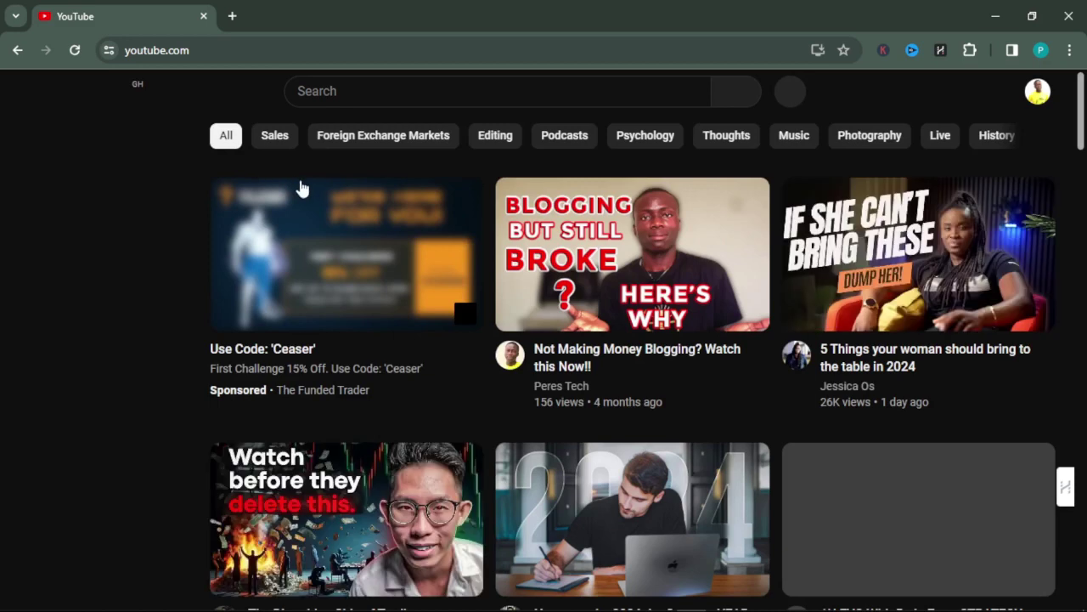
scroll(436, 255, "down", 3)
scroll(208, 253, "up", 3)
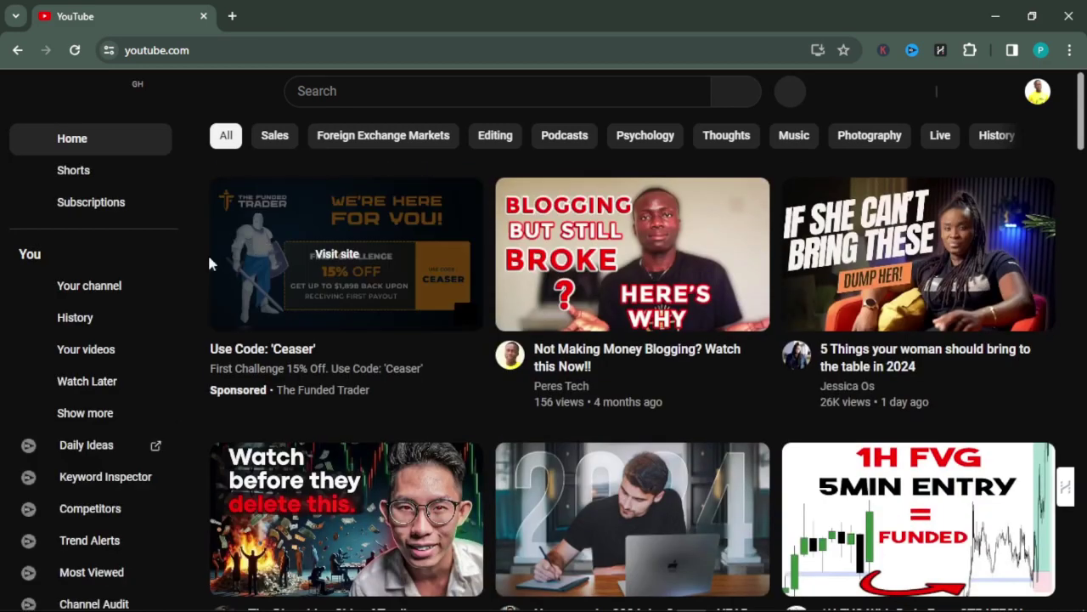
left_click(85, 285)
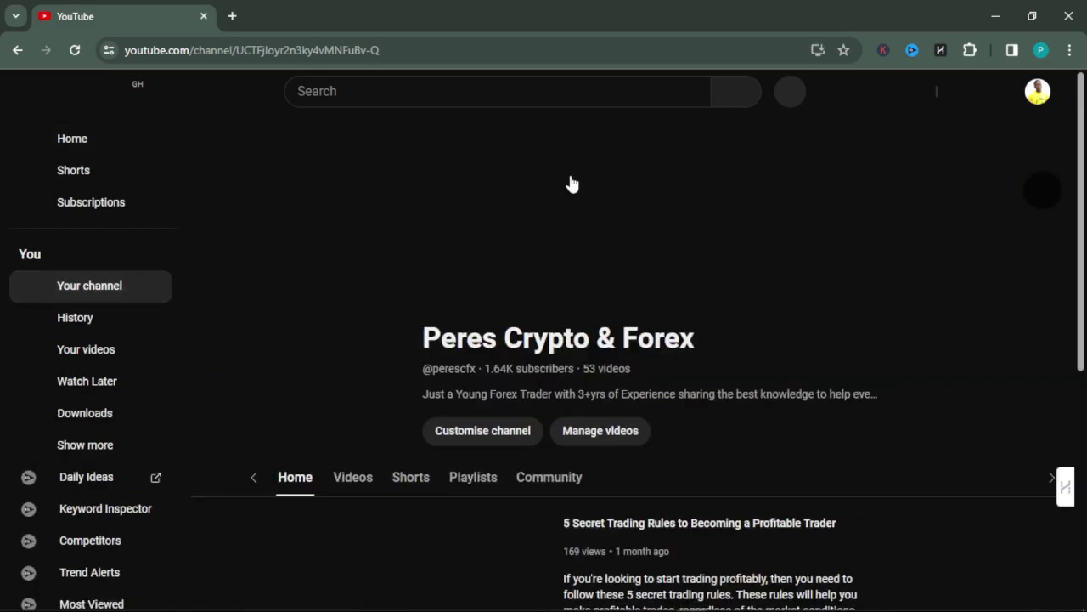
scroll(615, 221, "down", 2)
scroll(635, 257, "down", 1)
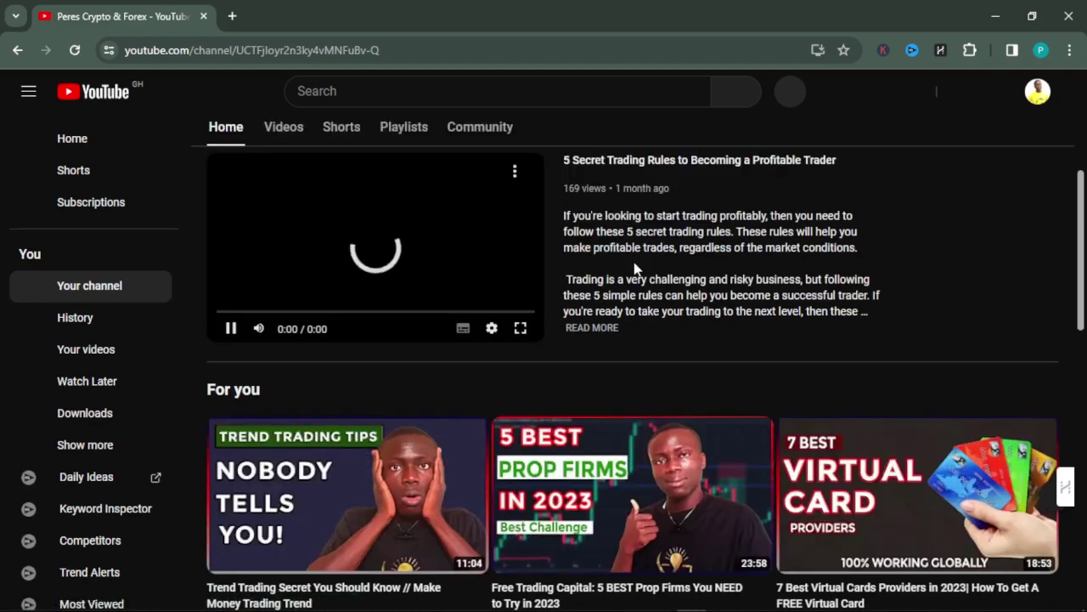
scroll(635, 257, "down", 2)
scroll(634, 268, "up", 3)
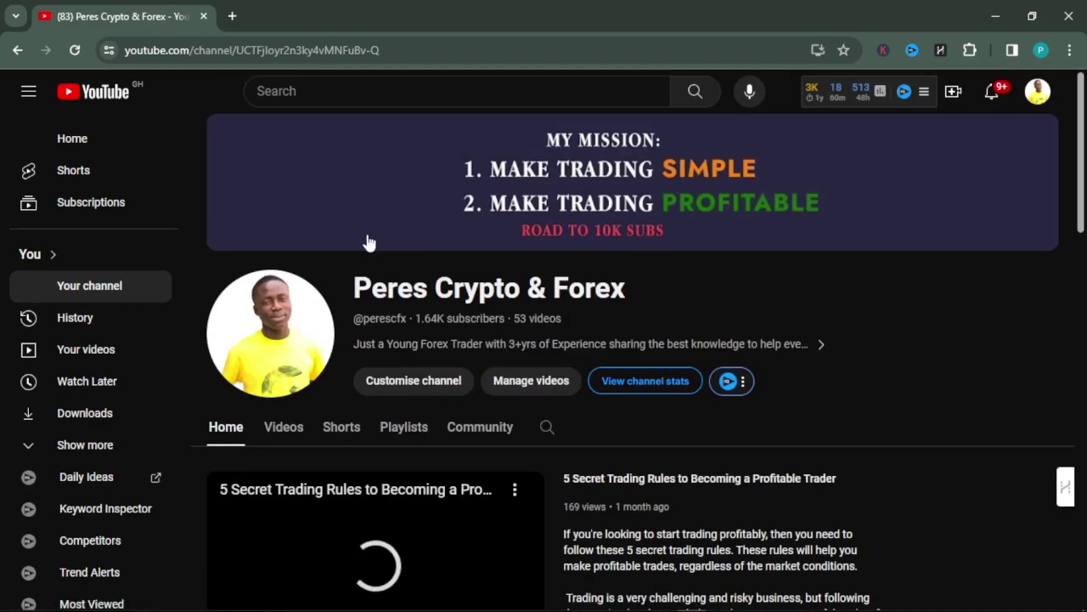
Step: From the Playlists tab, open the full Trading Strategies playlist of 7 videos
left_click(399, 440)
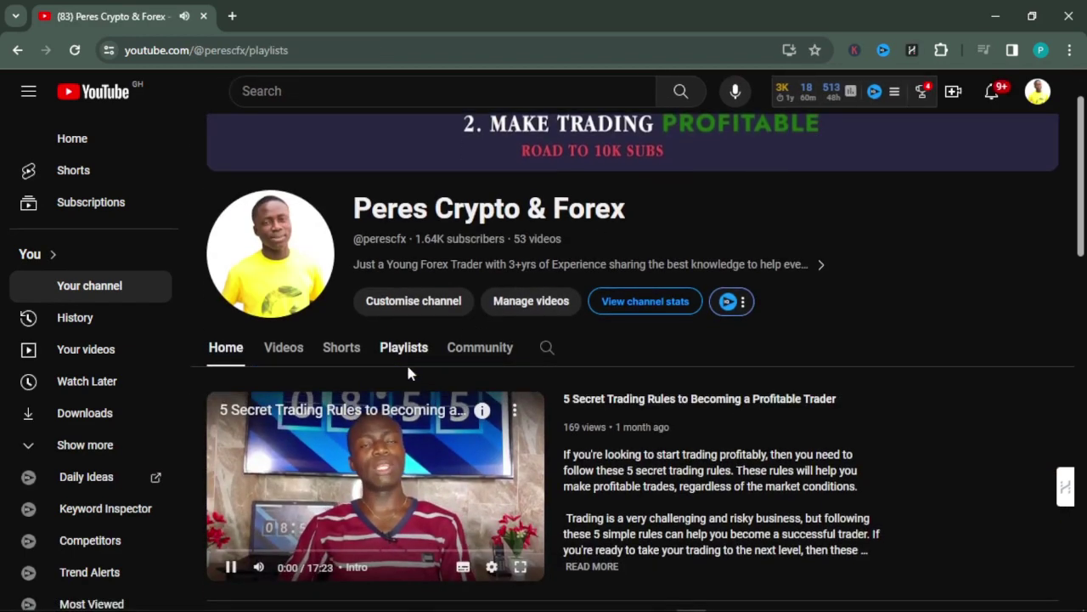
left_click(405, 361)
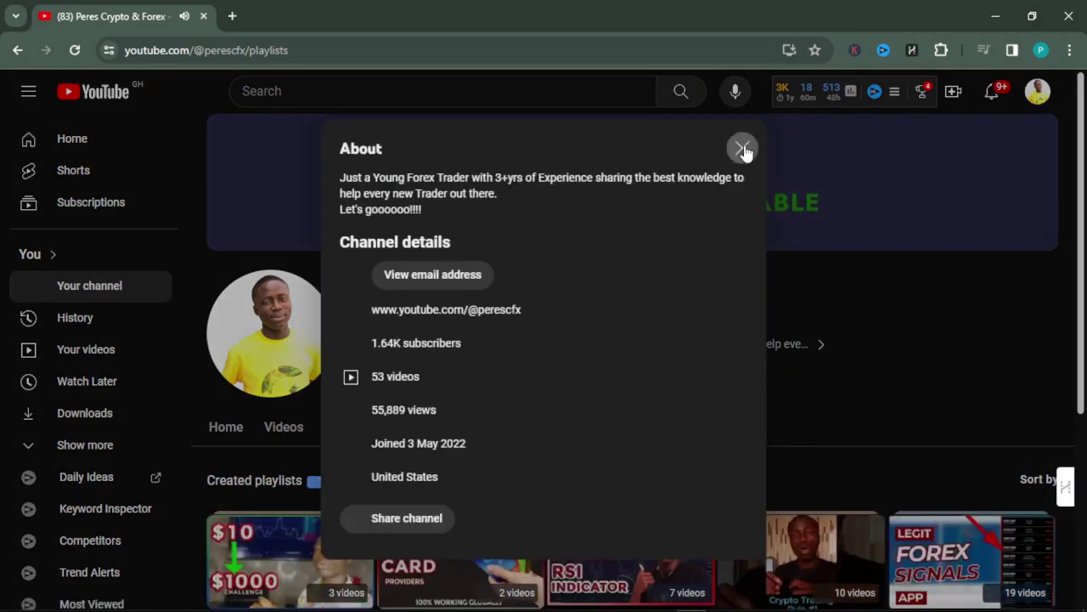
left_click(743, 149)
scroll(753, 262, "down", 3)
left_click(601, 408)
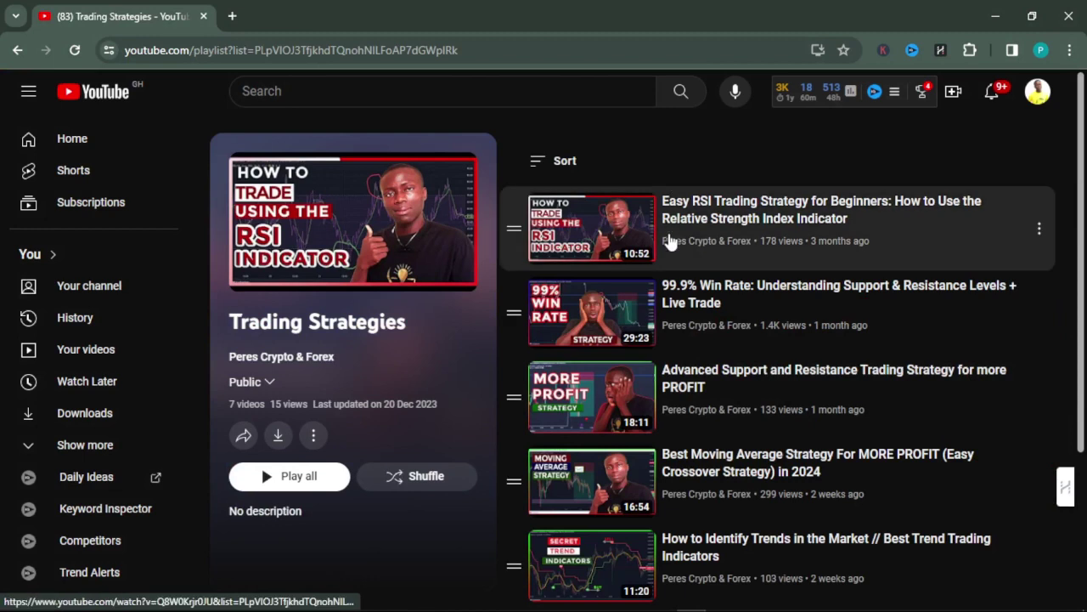
scroll(671, 340, "down", 3)
scroll(709, 378, "up", 3)
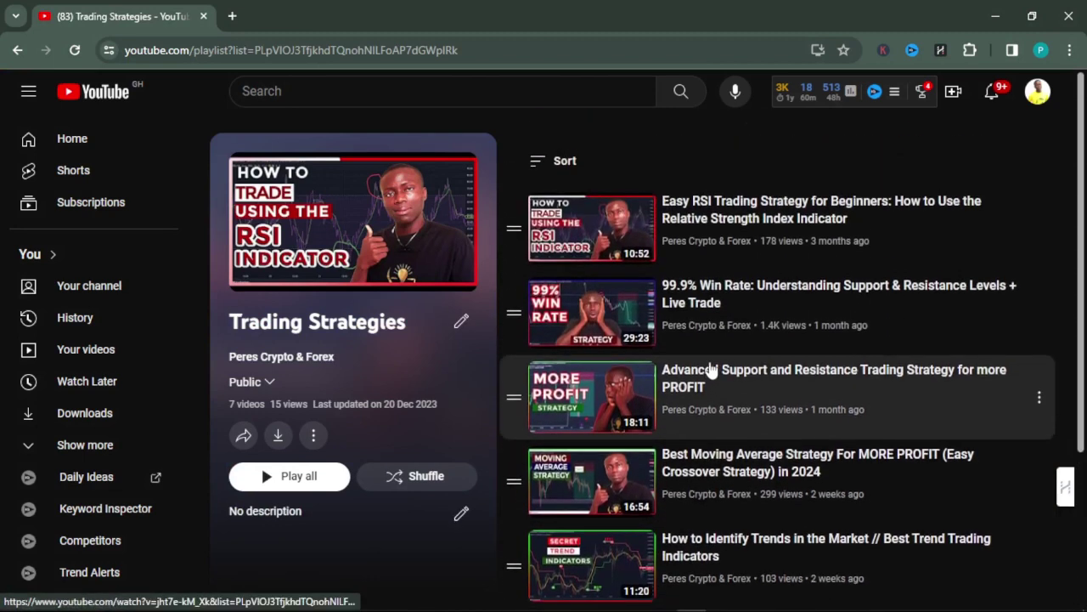